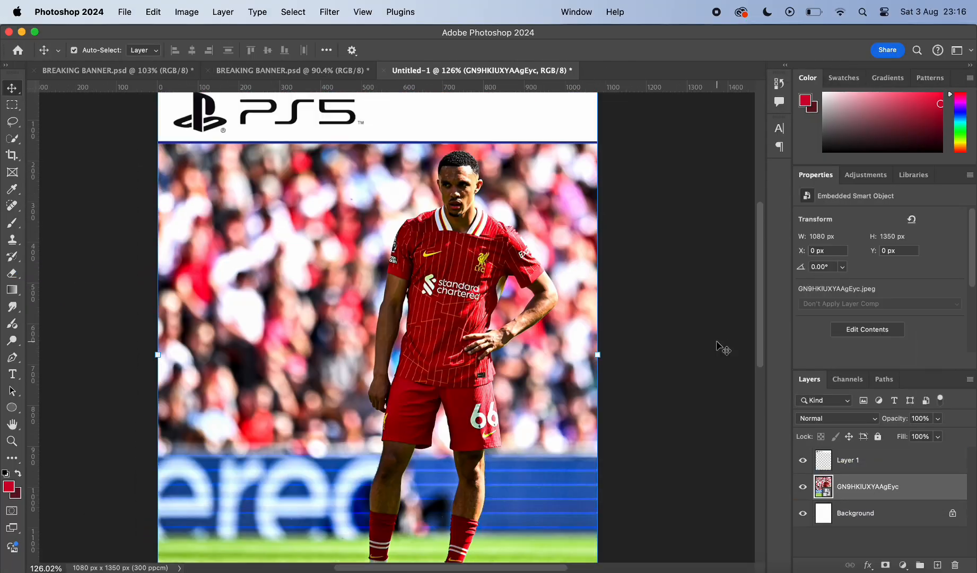
Move the player photo down slightly so its Y position is about 29 px on the canvas
{"action": "scroll", "coordinate": [600, 284], "scroll_direction": "down", "scroll_amount": 3}
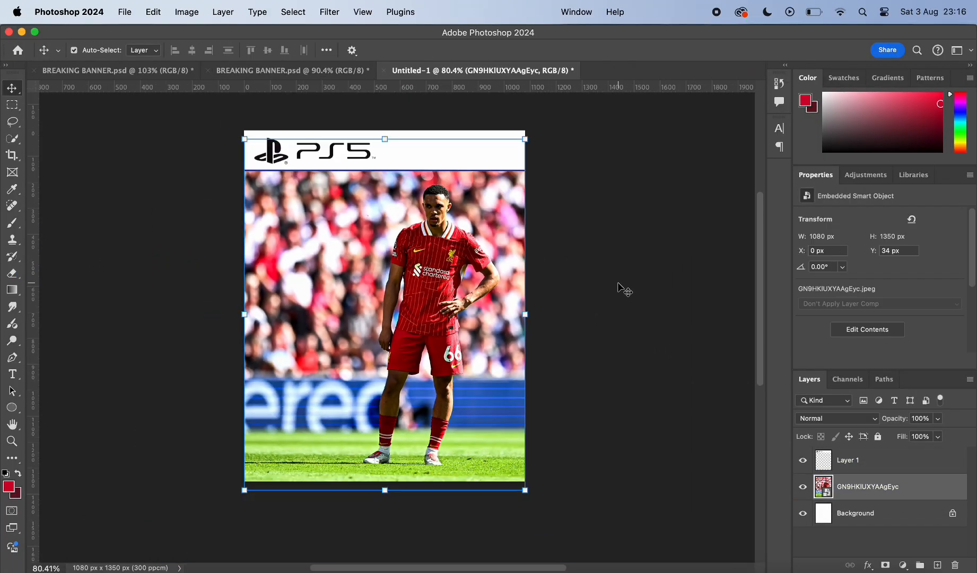
{"action": "left_click", "coordinate": [618, 288]}
{"action": "scroll", "coordinate": [618, 288], "scroll_direction": "up", "scroll_amount": 2}
{"action": "left_click_drag", "start_coordinate": [403, 460], "coordinate": [403, 458]}
{"action": "left_click", "coordinate": [547, 340]}
{"action": "scroll", "coordinate": [534, 338], "scroll_direction": "up", "scroll_amount": 4}
{"action": "scroll", "coordinate": [533, 338], "scroll_direction": "down", "scroll_amount": 5}
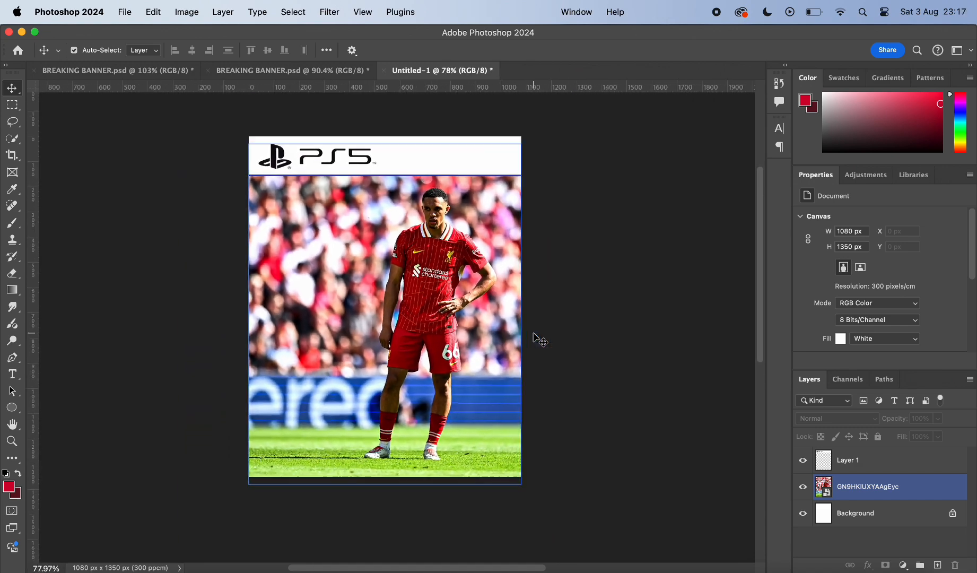
{"action": "scroll", "coordinate": [411, 292], "scroll_direction": "up", "scroll_amount": 5}
Start a Camera Raw filter on the player photo and raise the Clarity effect to about +8
{"action": "left_click", "coordinate": [409, 289]}
{"action": "left_click", "coordinate": [329, 12]}
{"action": "left_click", "coordinate": [353, 135]}
{"action": "scroll", "coordinate": [541, 318], "scroll_direction": "up", "scroll_amount": 5}
{"action": "scroll", "coordinate": [465, 159], "scroll_direction": "up", "scroll_amount": 3}
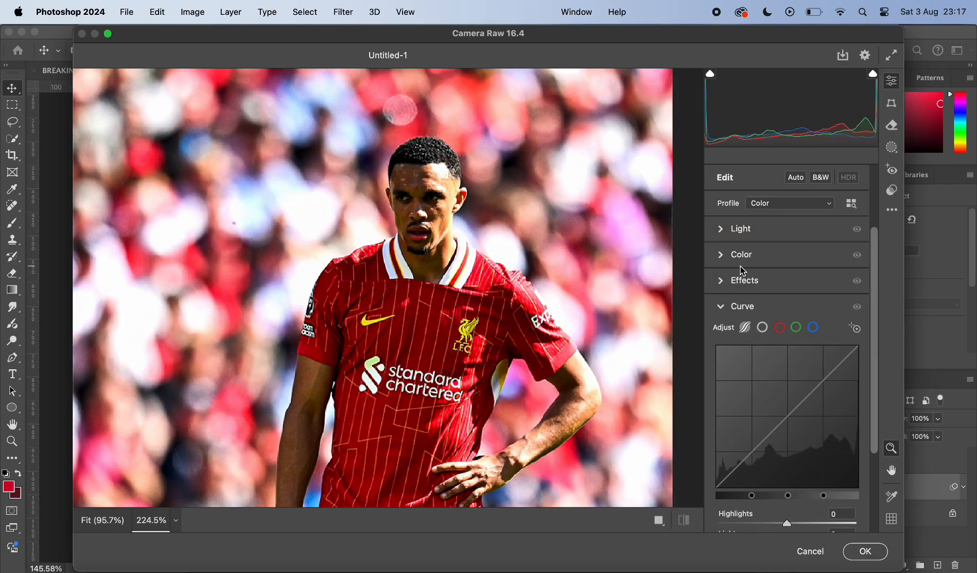
{"action": "left_click", "coordinate": [744, 280]}
{"action": "left_click_drag", "start_coordinate": [788, 329], "coordinate": [800, 329]}
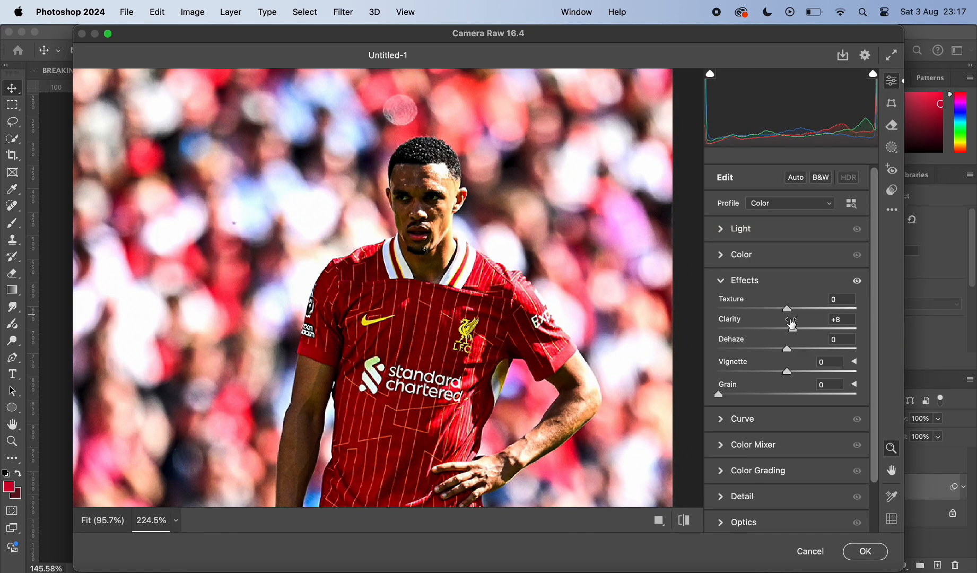
Adjust the photo's light with Contrast +7, Highlights +8, Shadows +18 and Whites +26
{"action": "left_click", "coordinate": [768, 227]}
{"action": "left_click_drag", "start_coordinate": [787, 318], "coordinate": [802, 319]}
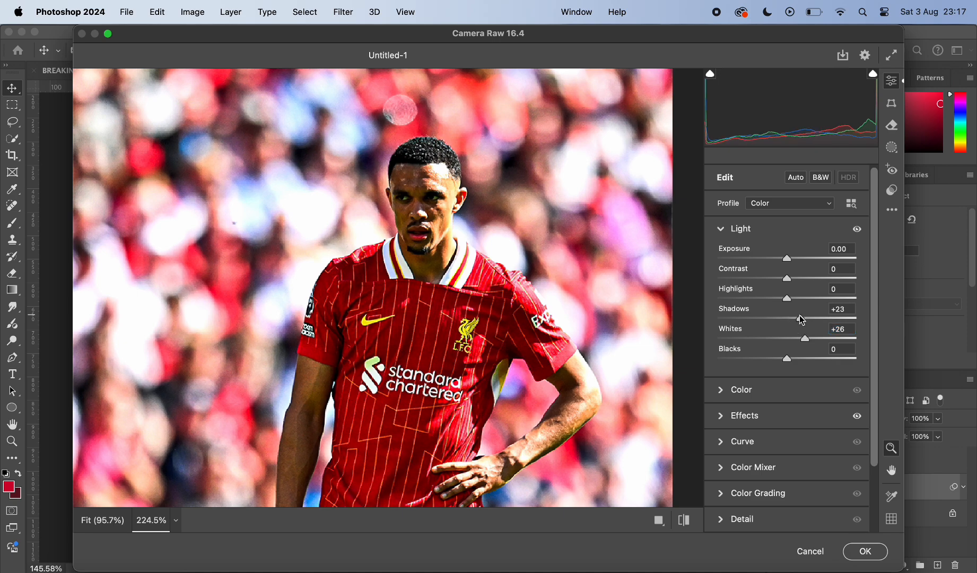
{"action": "scroll", "coordinate": [639, 284], "scroll_direction": "down", "scroll_amount": 5}
{"action": "scroll", "coordinate": [542, 218], "scroll_direction": "up", "scroll_amount": 3}
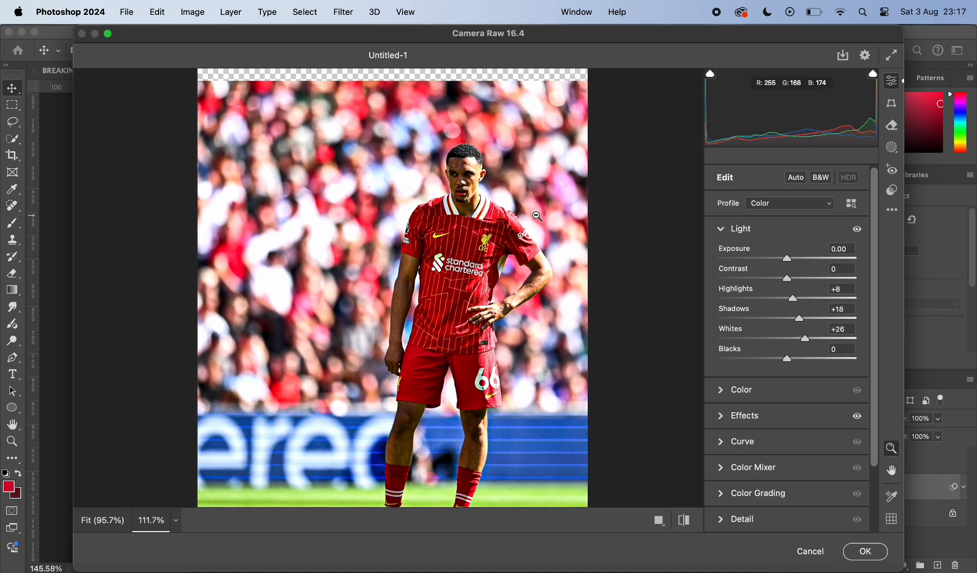
{"action": "scroll", "coordinate": [552, 184], "scroll_direction": "up", "scroll_amount": 4}
{"action": "scroll", "coordinate": [679, 291], "scroll_direction": "down", "scroll_amount": 2}
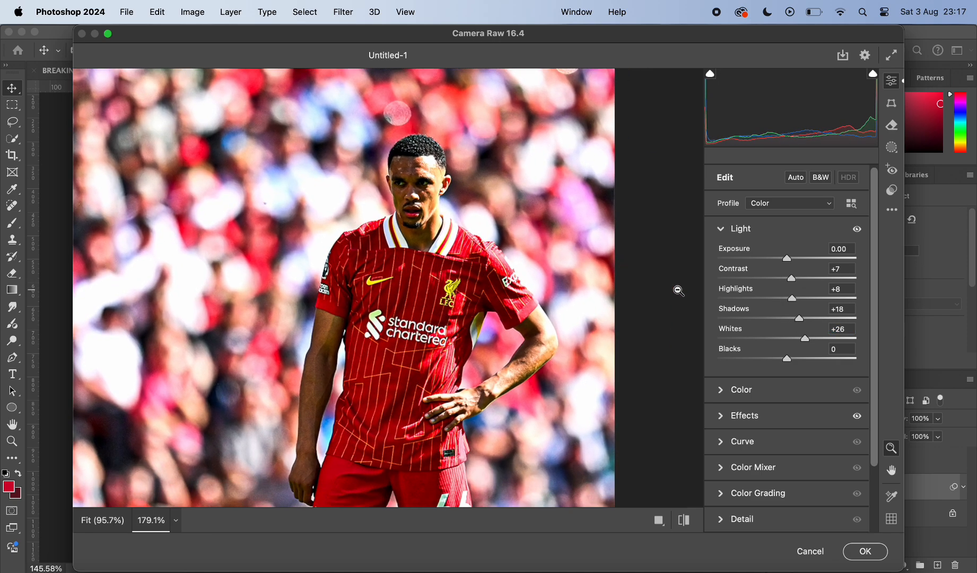
Set the tone curve's Lights to +9 and Darks to +2
{"action": "left_click", "coordinate": [744, 443]}
{"action": "left_click_drag", "start_coordinate": [790, 450], "coordinate": [796, 451]}
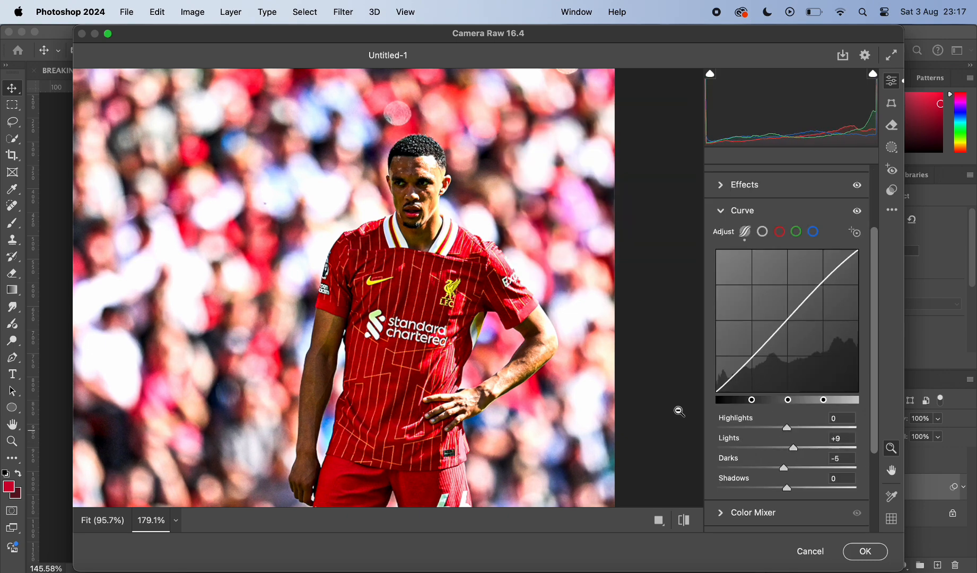
{"action": "scroll", "coordinate": [679, 412], "scroll_direction": "down", "scroll_amount": 5}
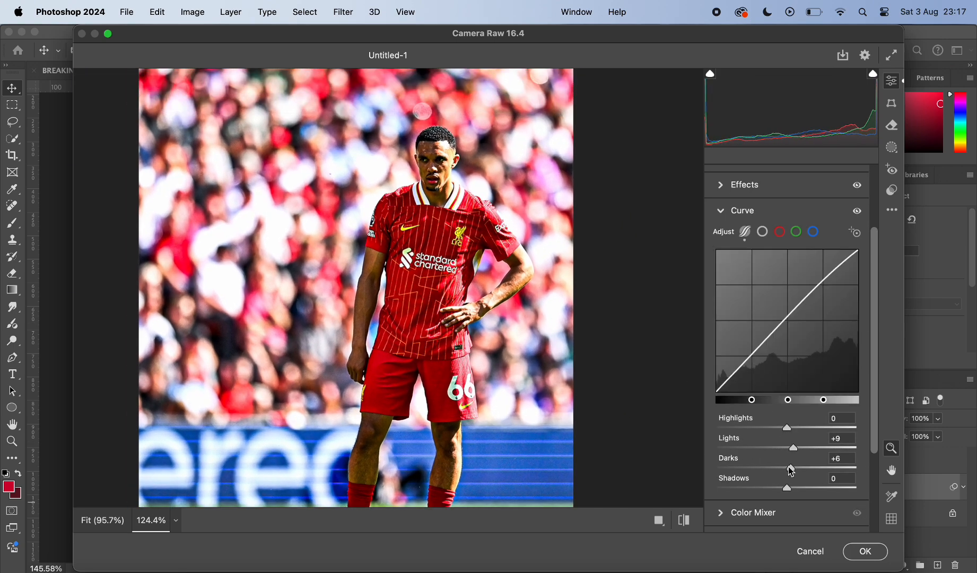
{"action": "scroll", "coordinate": [587, 355], "scroll_direction": "down", "scroll_amount": 3}
{"action": "scroll", "coordinate": [586, 356], "scroll_direction": "up", "scroll_amount": 5}
{"action": "left_click", "coordinate": [849, 459]}
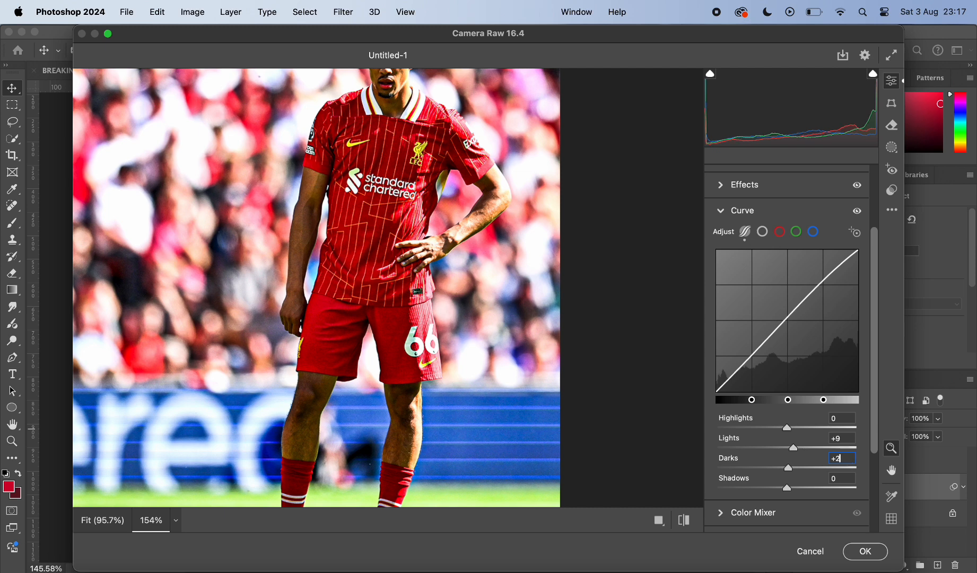
{"action": "key", "text": "Return"}
Fine-tune the tone curve's Shadows and apply the Camera Raw filter to the photo
{"action": "left_click_drag", "start_coordinate": [789, 488], "coordinate": [784, 487]}
{"action": "scroll", "coordinate": [534, 408], "scroll_direction": "down", "scroll_amount": 5}
{"action": "scroll", "coordinate": [534, 408], "scroll_direction": "up", "scroll_amount": 2}
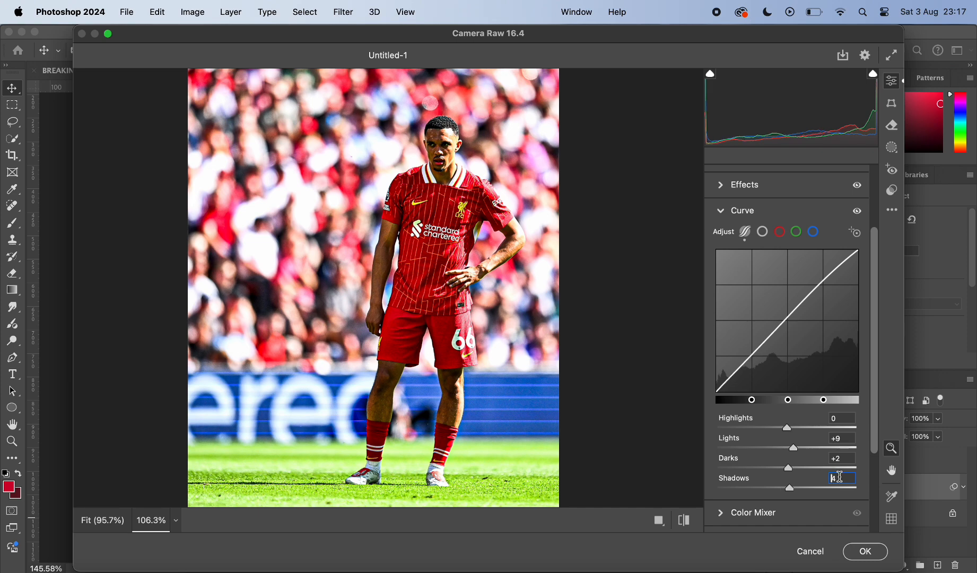
{"action": "left_click", "coordinate": [865, 551]}
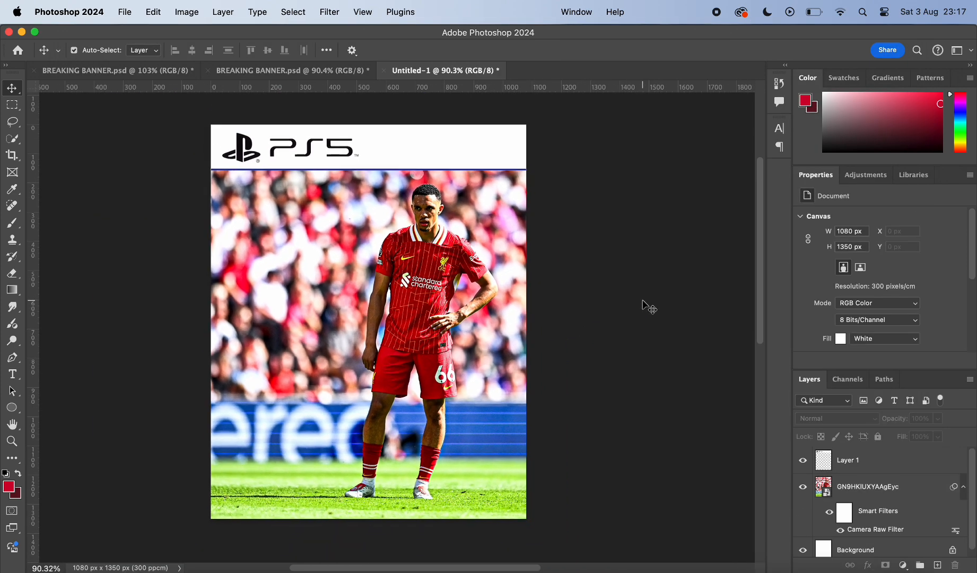
Try a Shadows/Highlights adjustment on the player photo, testing Shadows amounts of 10, 20 and 30%
{"action": "key", "text": "super+equal"}
{"action": "left_click", "coordinate": [187, 12]}
{"action": "mouse_move", "coordinate": [239, 51]}
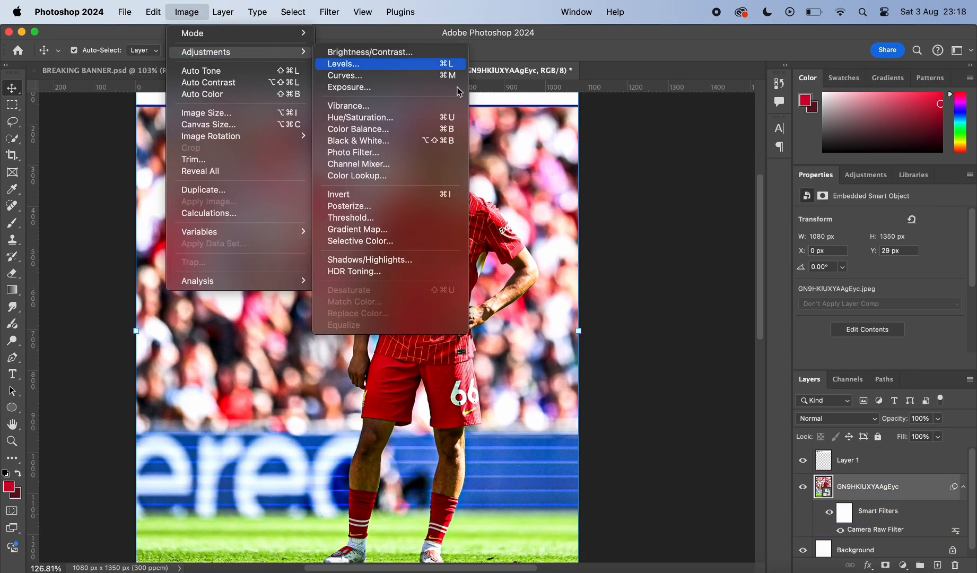
{"action": "left_click", "coordinate": [390, 260]}
{"action": "left_click_drag", "start_coordinate": [515, 169], "coordinate": [723, 178]}
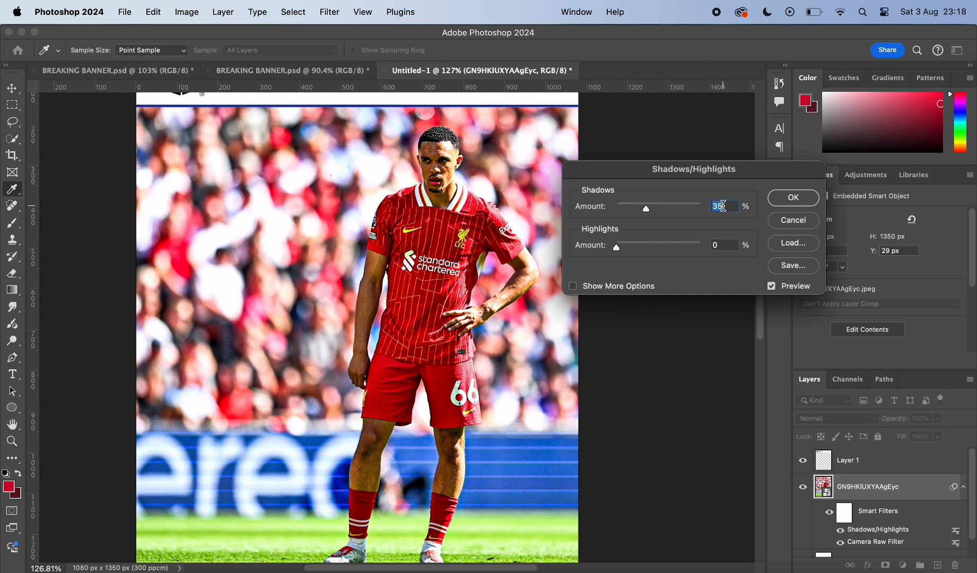
{"action": "type", "text": "10"}
{"action": "type", "text": "20"}
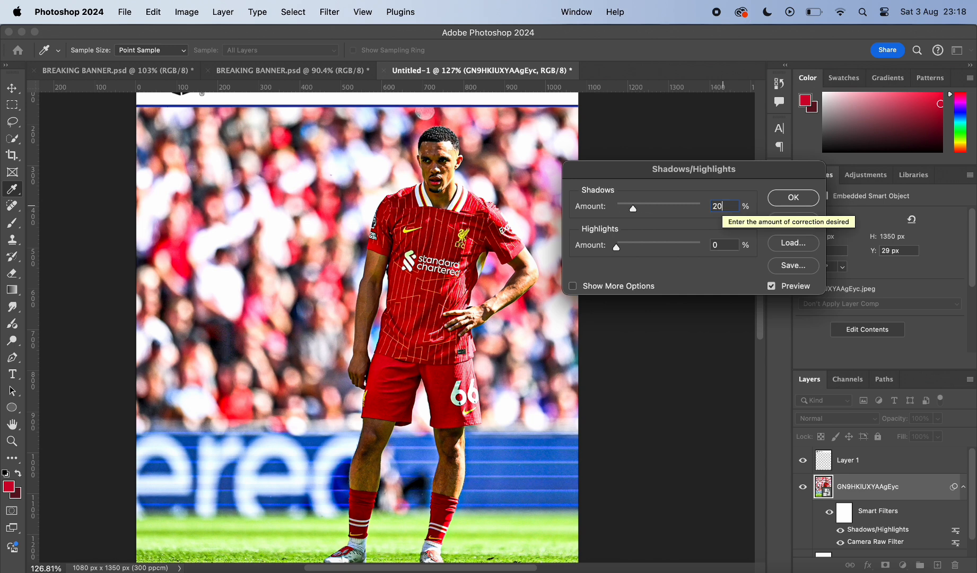
{"action": "key", "text": "BackSpace"}
{"action": "key", "text": "BackSpace"}
{"action": "type", "text": "30"}
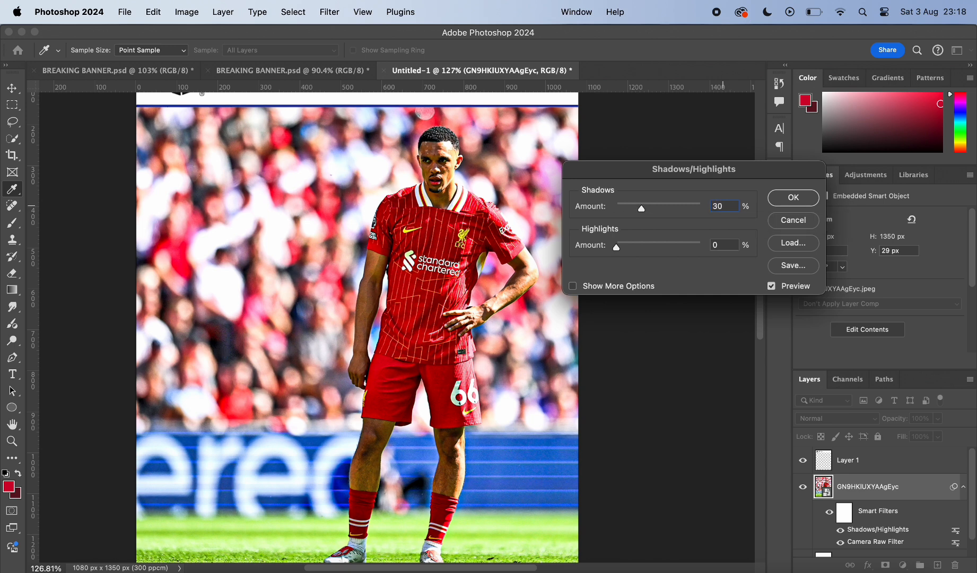
{"action": "key", "text": "BackSpace"}
{"action": "key", "text": "BackSpace"}
{"action": "type", "text": "30"}
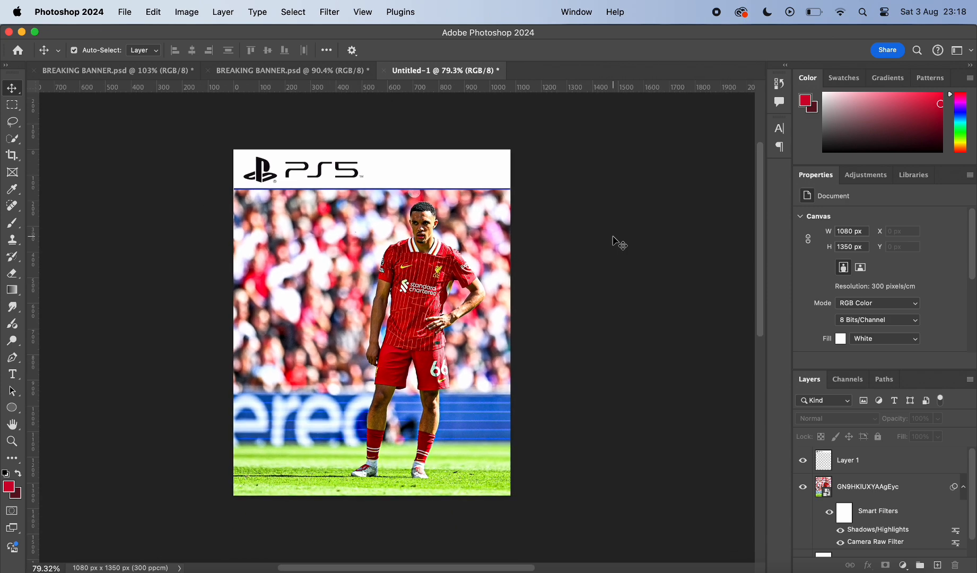
Compare the photo at different sizes and undo the Shadows/Highlights amount change
{"action": "scroll", "coordinate": [613, 241], "scroll_direction": "up", "scroll_amount": 1}
{"action": "key", "text": "XF86MonBrightnessUp"}
{"action": "scroll", "coordinate": [580, 248], "scroll_direction": "up", "scroll_amount": 3}
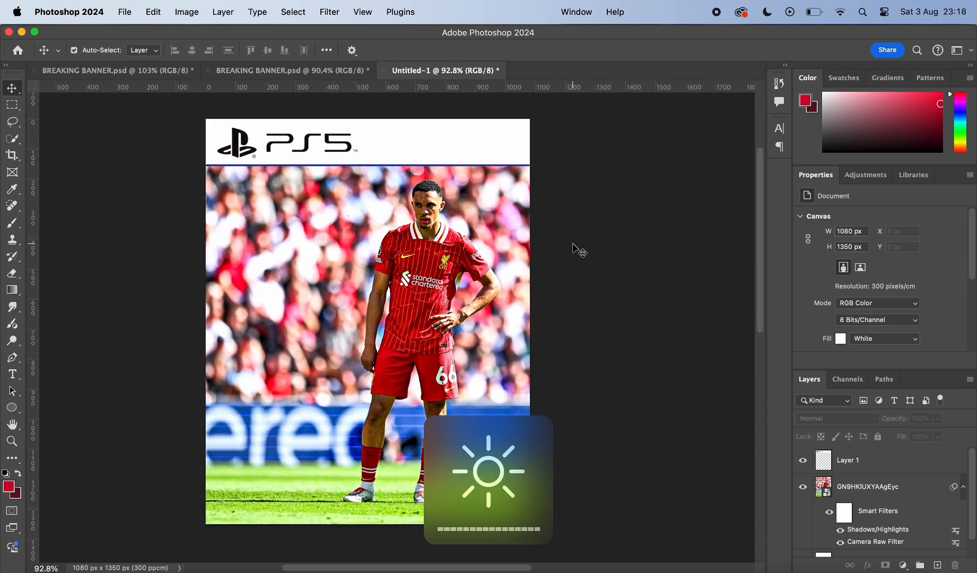
{"action": "scroll", "coordinate": [581, 239], "scroll_direction": "down", "scroll_amount": 3}
{"action": "scroll", "coordinate": [579, 233], "scroll_direction": "up", "scroll_amount": 4}
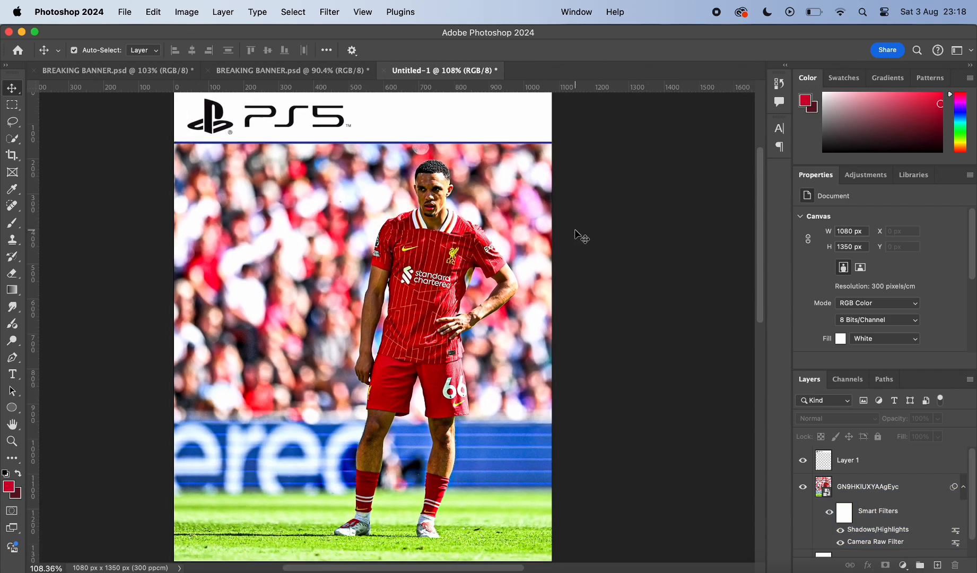
{"action": "key", "text": "super+z"}
Apply a Shadows/Highlights adjustment to the player photo with a Shadows amount of 25%
{"action": "left_click", "coordinate": [509, 287]}
{"action": "left_click", "coordinate": [187, 11]}
{"action": "mouse_move", "coordinate": [217, 51]}
{"action": "left_click", "coordinate": [413, 259]}
{"action": "left_click_drag", "start_coordinate": [844, 162], "coordinate": [708, 171]}
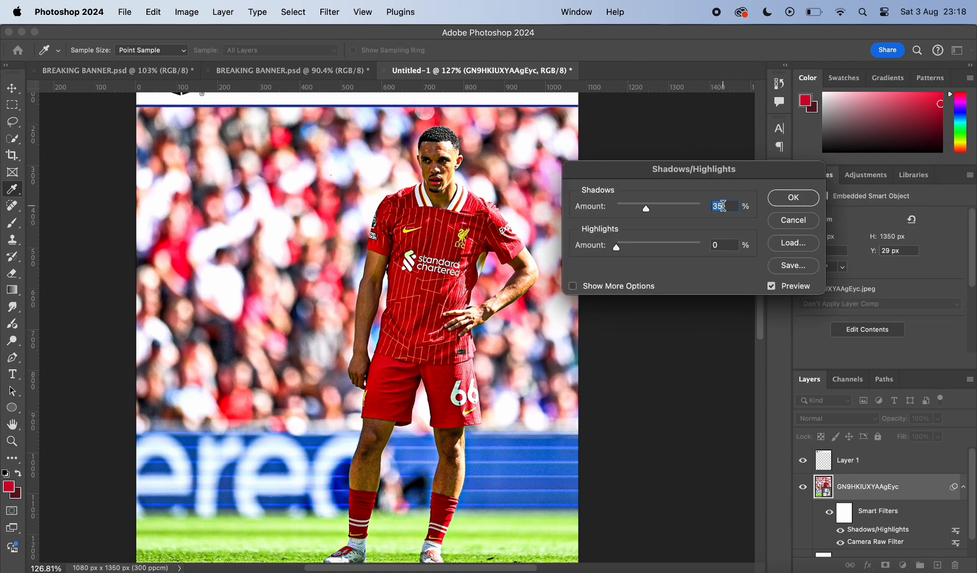
{"action": "type", "text": "30"}
{"action": "key", "text": "Return"}
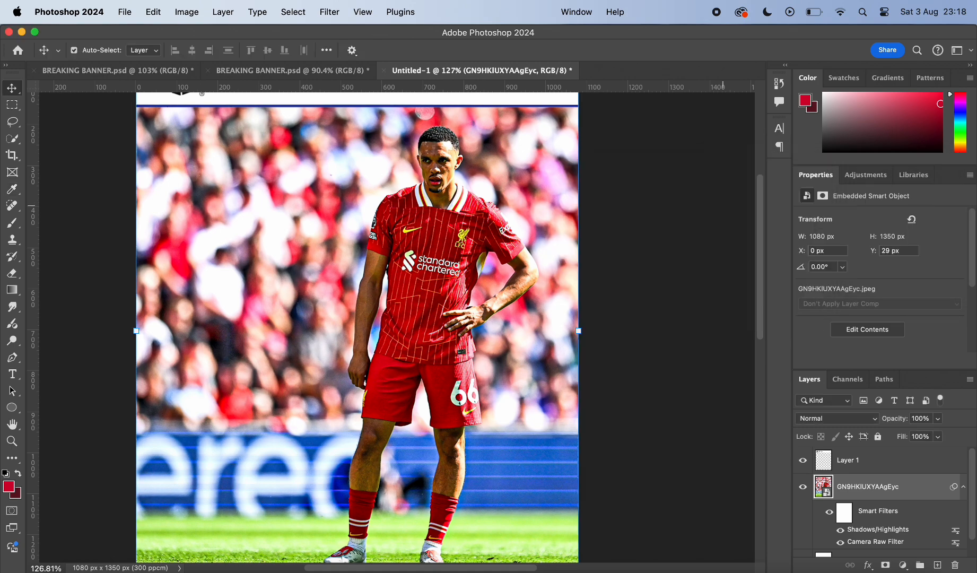
{"action": "left_click", "coordinate": [711, 205]}
{"action": "scroll", "coordinate": [519, 186], "scroll_direction": "down", "scroll_amount": 4}
{"action": "scroll", "coordinate": [576, 230], "scroll_direction": "up", "scroll_amount": 2}
{"action": "scroll", "coordinate": [581, 236], "scroll_direction": "up", "scroll_amount": 3}
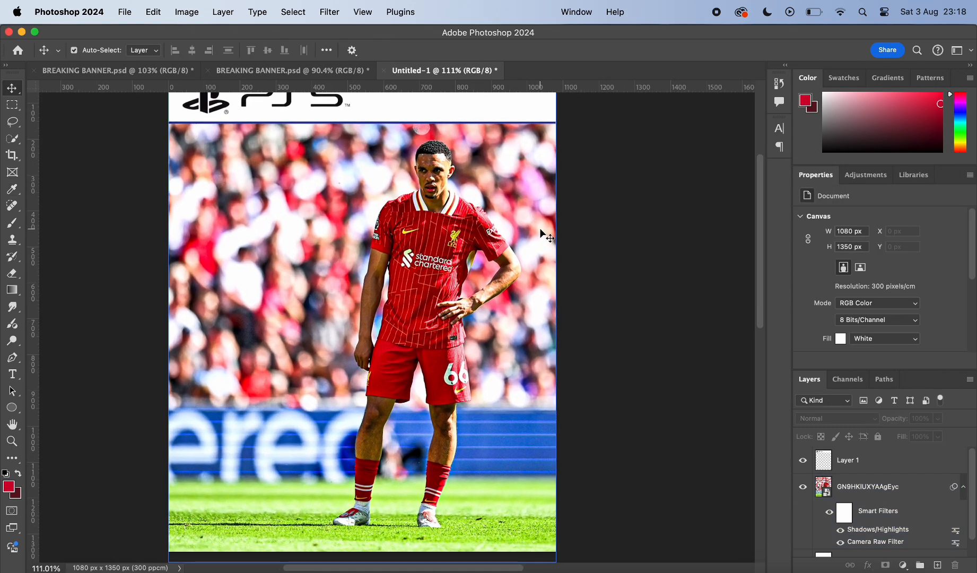
Edit the photo's Shadows/Highlights smart filter and set the Shadows amount to 10%
{"action": "double_click", "coordinate": [881, 529]}
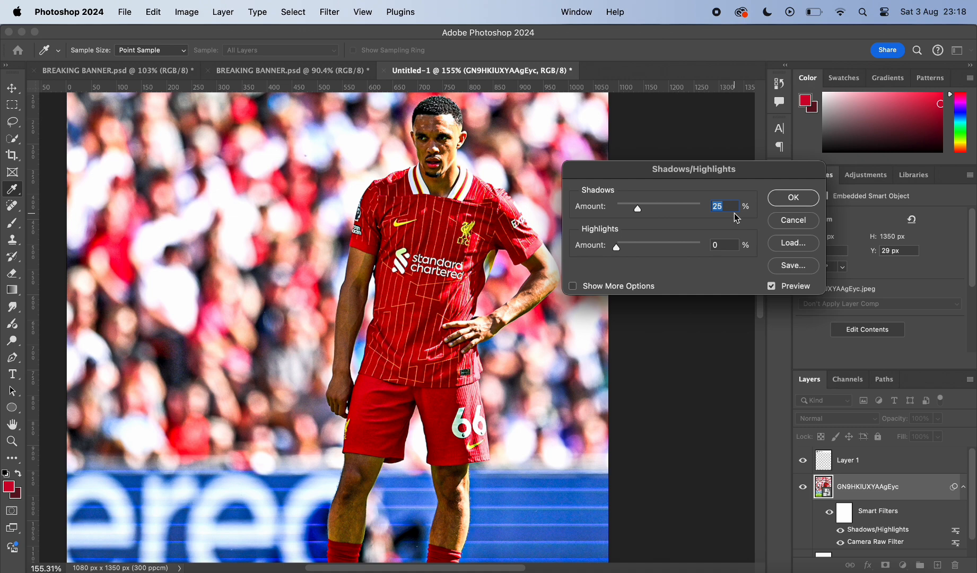
{"action": "type", "text": "10"}
{"action": "key", "text": "Return"}
{"action": "left_click", "coordinate": [673, 258]}
{"action": "scroll", "coordinate": [674, 258], "scroll_direction": "down", "scroll_amount": 3}
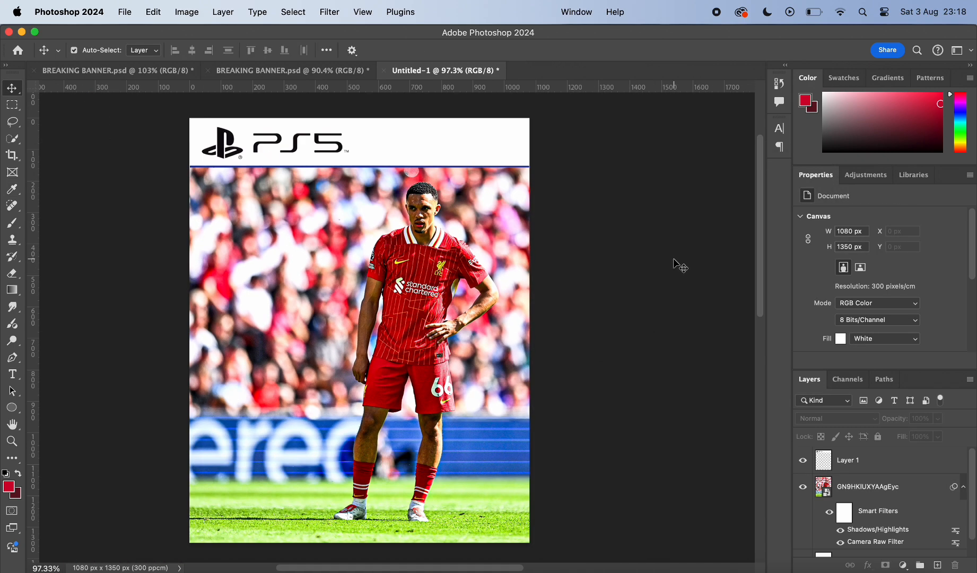
{"action": "scroll", "coordinate": [674, 258], "scroll_direction": "down", "scroll_amount": 2}
{"action": "scroll", "coordinate": [648, 268], "scroll_direction": "up", "scroll_amount": 5}
Add a new layer directly above the player photo, below Layer 1, and rename it SHADOW/HIGHLIGHT
{"action": "left_click", "coordinate": [457, 272]}
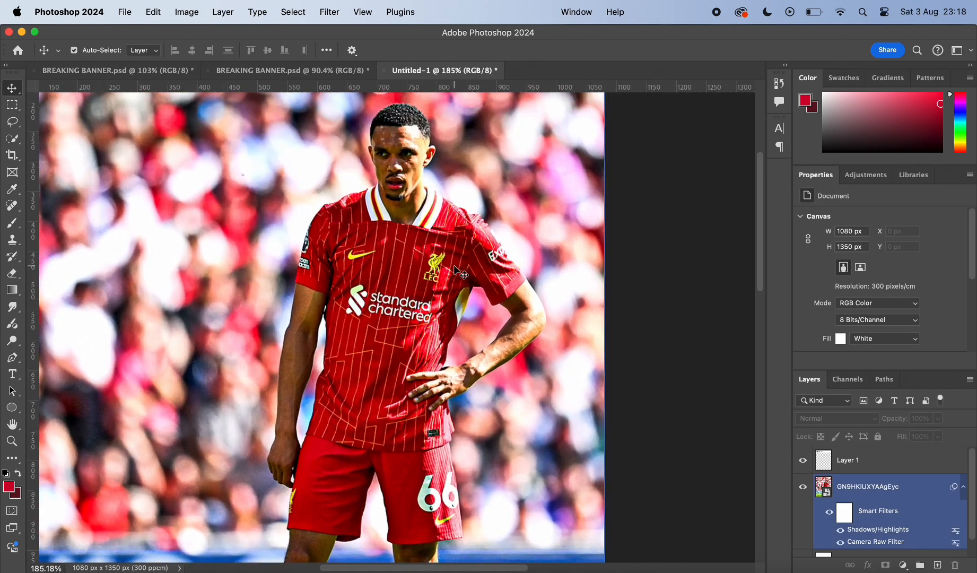
{"action": "scroll", "coordinate": [456, 272], "scroll_direction": "up", "scroll_amount": 2}
{"action": "left_click", "coordinate": [938, 565]}
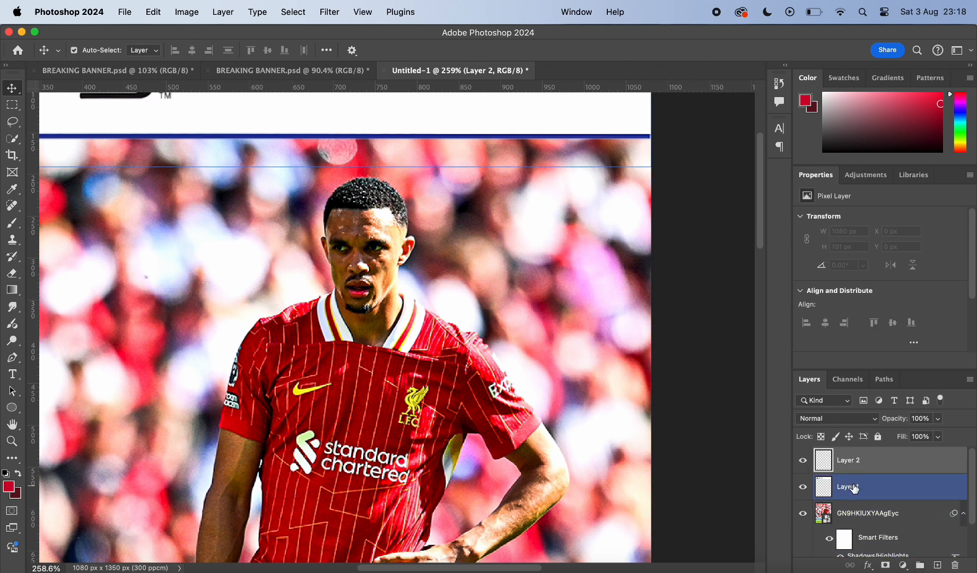
{"action": "double_click", "coordinate": [848, 486]}
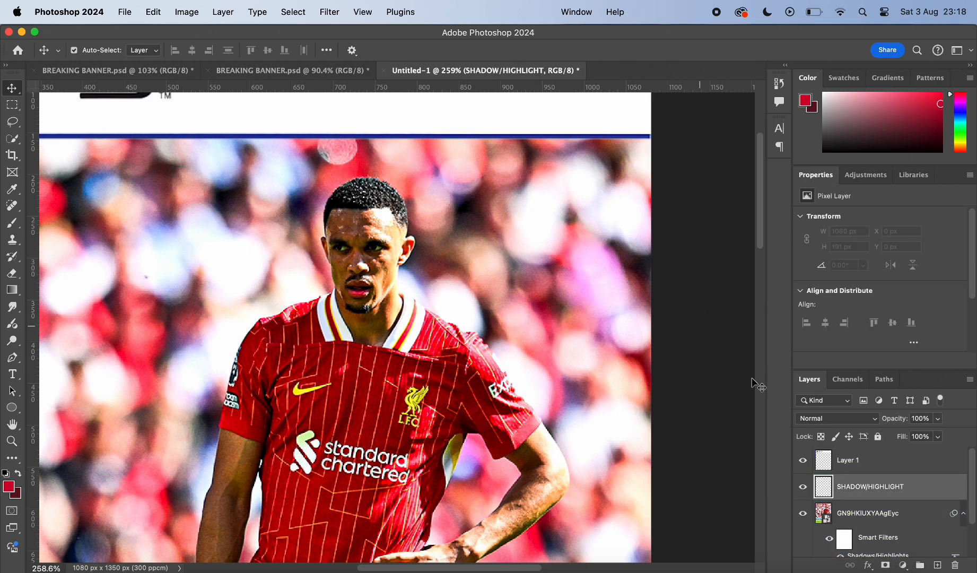
Fill the SHADOW/HIGHLIGHT layer with neutral mid-gray
{"action": "left_click", "coordinate": [153, 12]}
{"action": "left_click", "coordinate": [165, 211]}
{"action": "left_click", "coordinate": [571, 234]}
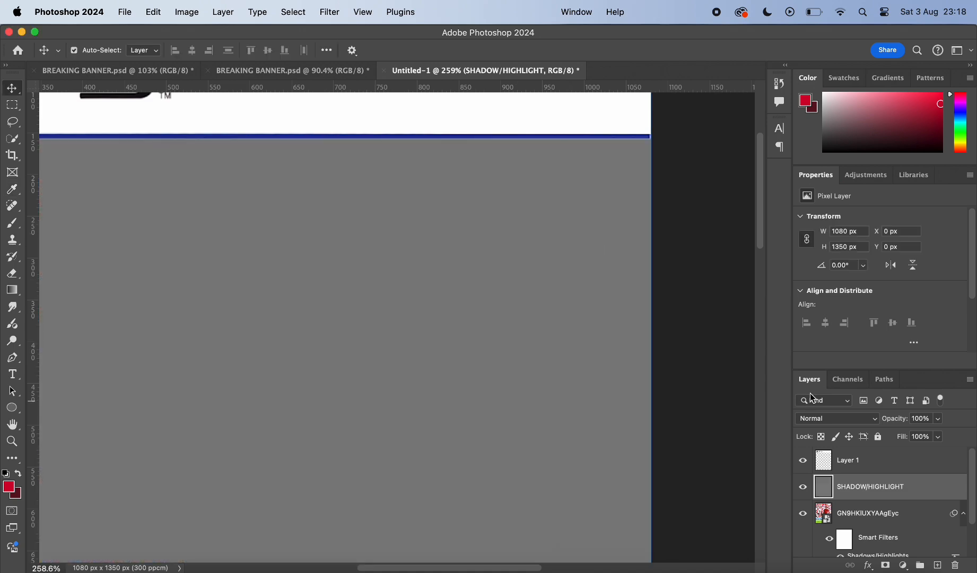
Set the SHADOW/HIGHLIGHT layer's blend mode to Overlay and clip it to the player photo layer
{"action": "left_click", "coordinate": [837, 418]}
{"action": "left_click", "coordinate": [813, 538]}
{"action": "left_click", "coordinate": [849, 499], "text": "alt"}
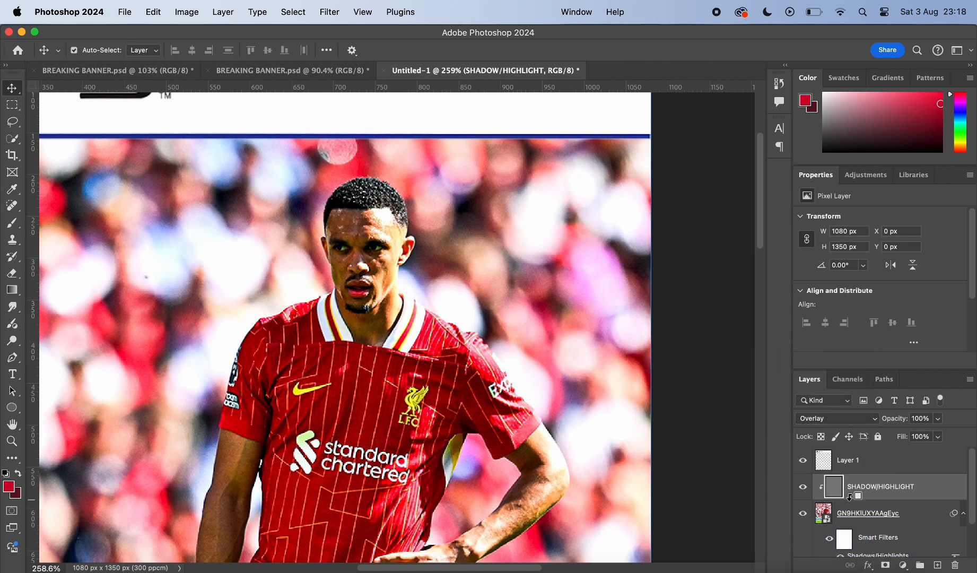
Burn the shadows on the player's face with a 10 px brush, Midtones range and 20% exposure
{"action": "left_click", "coordinate": [15, 344]}
{"action": "scroll", "coordinate": [345, 336], "scroll_direction": "up", "scroll_amount": 6}
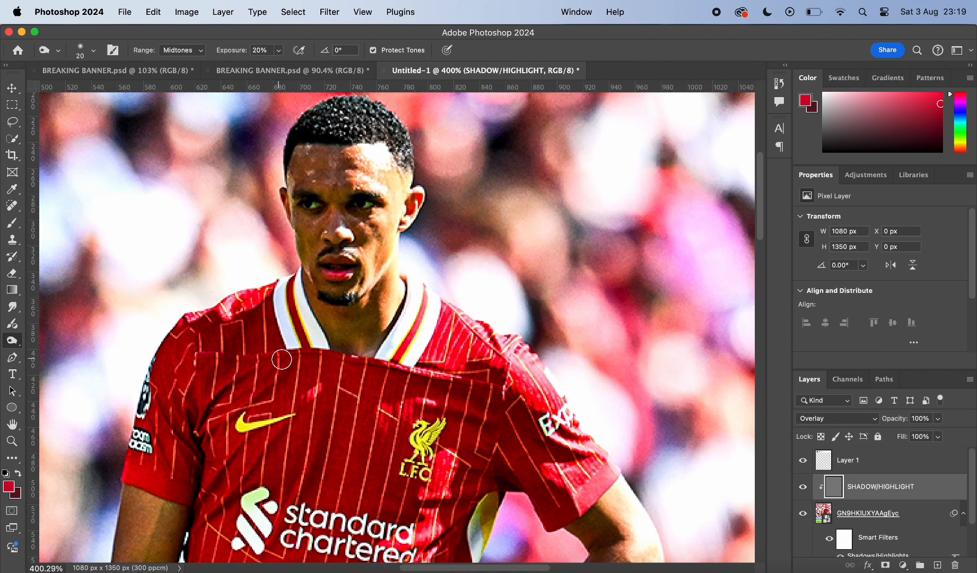
{"action": "scroll", "coordinate": [387, 383], "scroll_direction": "up", "scroll_amount": 2}
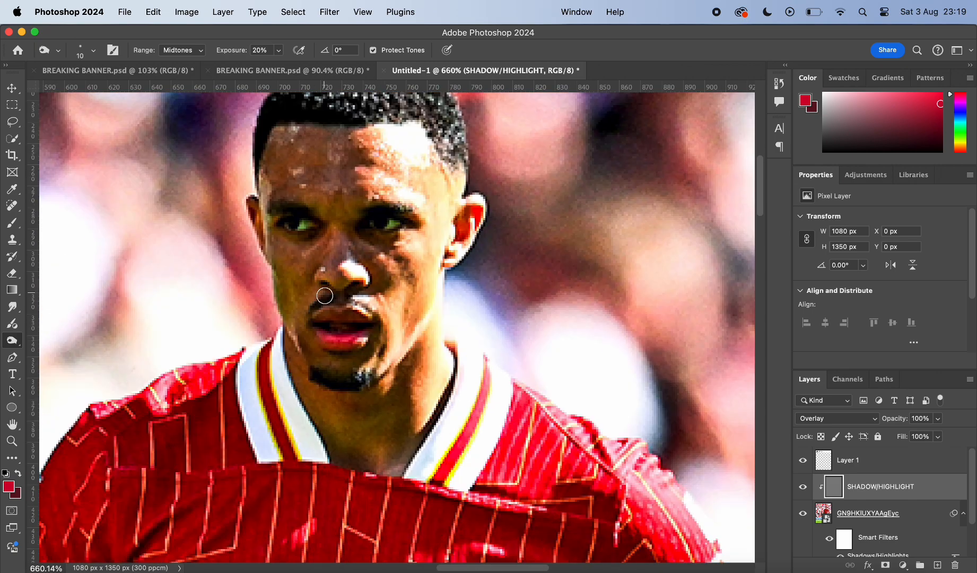
{"action": "key", "text": "XF86AudioLowerVolume"}
{"action": "scroll", "coordinate": [393, 307], "scroll_direction": "down", "scroll_amount": 10}
{"action": "scroll", "coordinate": [394, 307], "scroll_direction": "up", "scroll_amount": 10}
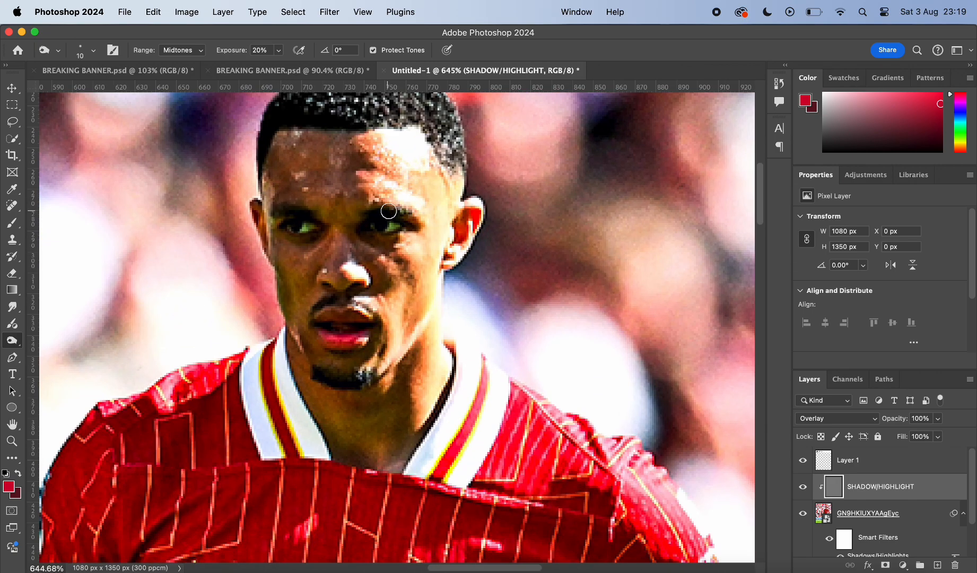
{"action": "scroll", "coordinate": [439, 229], "scroll_direction": "down", "scroll_amount": 5}
Burn the shadows along the player's shirt folds and underarms, enlarging the brush to about 15 px
{"action": "scroll", "coordinate": [301, 377], "scroll_direction": "down", "scroll_amount": 10}
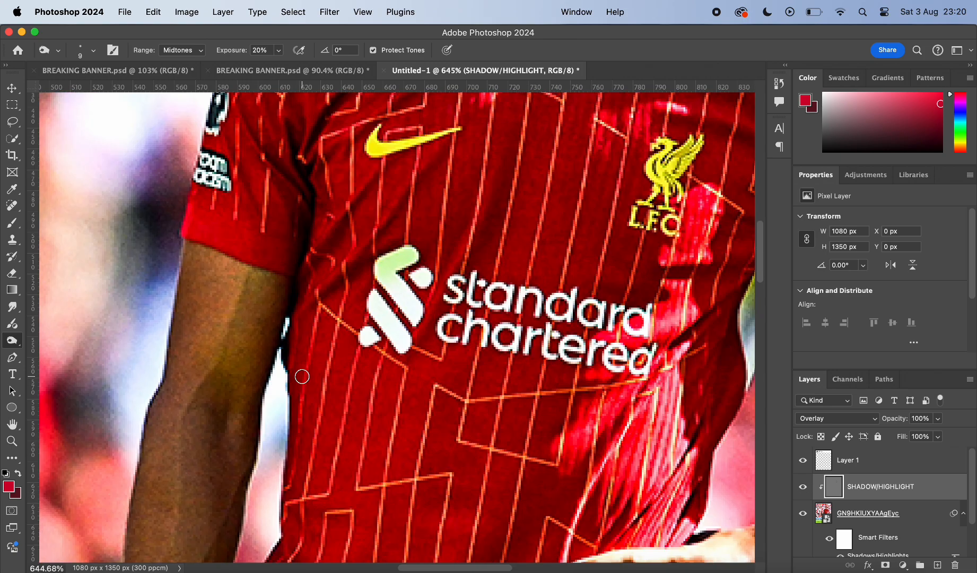
{"action": "key", "text": "bracketright"}
{"action": "key", "text": "bracketright"}
{"action": "scroll", "coordinate": [175, 376], "scroll_direction": "up", "scroll_amount": 5}
{"action": "scroll", "coordinate": [328, 283], "scroll_direction": "right", "scroll_amount": 10}
{"action": "scroll", "coordinate": [506, 246], "scroll_direction": "down", "scroll_amount": 3}
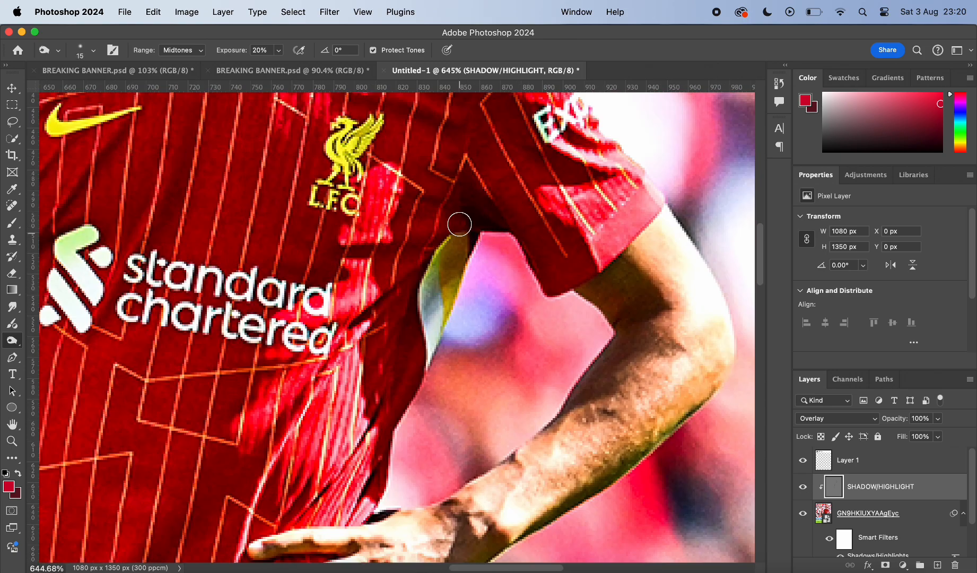
{"action": "key", "text": "bracketleft"}
{"action": "scroll", "coordinate": [430, 439], "scroll_direction": "down", "scroll_amount": 2}
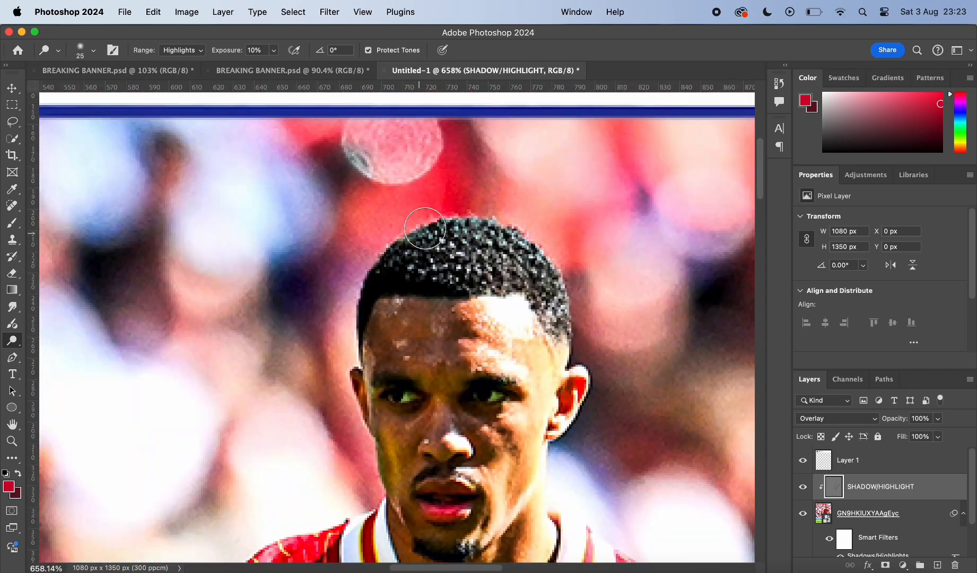
Dodge the highlights on the player's head, hand and forearm with a 10 px brush, Highlights range and 10% exposure
{"action": "scroll", "coordinate": [559, 282], "scroll_direction": "up", "scroll_amount": 4}
{"action": "key", "text": "bracketleft"}
{"action": "key", "text": "bracketleft"}
{"action": "key", "text": "bracketleft"}
{"action": "scroll", "coordinate": [285, 532], "scroll_direction": "down", "scroll_amount": 4}
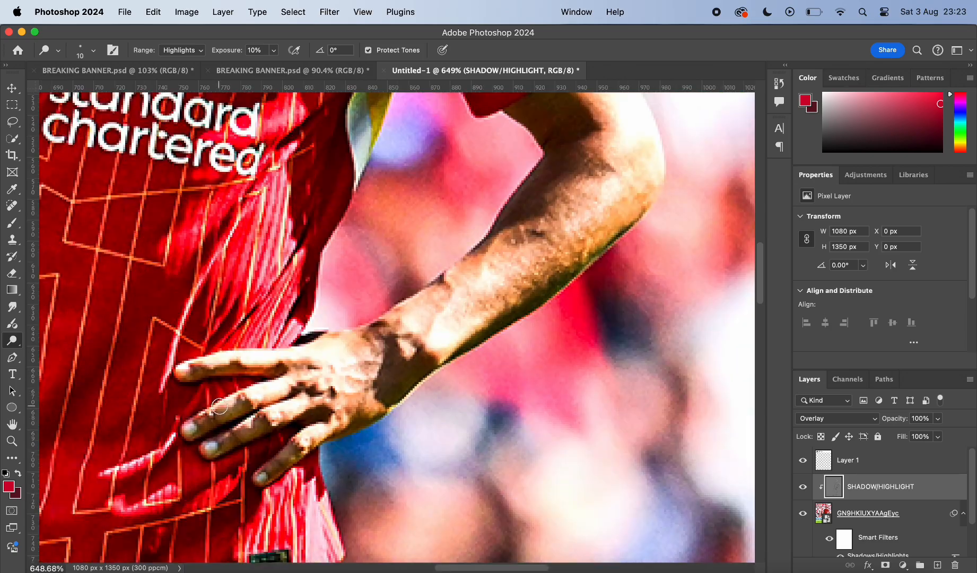
{"action": "scroll", "coordinate": [503, 343], "scroll_direction": "up", "scroll_amount": 4}
{"action": "scroll", "coordinate": [503, 344], "scroll_direction": "up", "scroll_amount": 8}
{"action": "scroll", "coordinate": [502, 344], "scroll_direction": "down", "scroll_amount": 15}
Dodge the highlights along the sunlit edges of the player's legs with the brush enlarged to 25 px
{"action": "key", "text": "bracketright"}
{"action": "key", "text": "bracketright"}
{"action": "key", "text": "bracketright"}
{"action": "scroll", "coordinate": [542, 236], "scroll_direction": "right", "scroll_amount": 4}
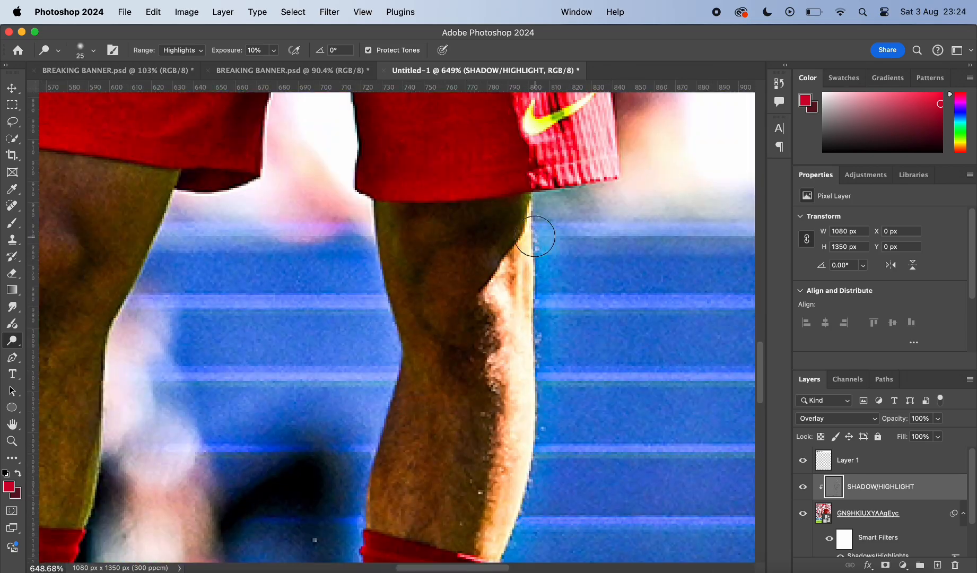
{"action": "scroll", "coordinate": [505, 341], "scroll_direction": "down", "scroll_amount": 10}
{"action": "scroll", "coordinate": [355, 501], "scroll_direction": "up", "scroll_amount": 8}
{"action": "scroll", "coordinate": [356, 478], "scroll_direction": "right", "scroll_amount": 4}
{"action": "scroll", "coordinate": [372, 414], "scroll_direction": "down", "scroll_amount": 10}
{"action": "scroll", "coordinate": [405, 382], "scroll_direction": "up", "scroll_amount": 10}
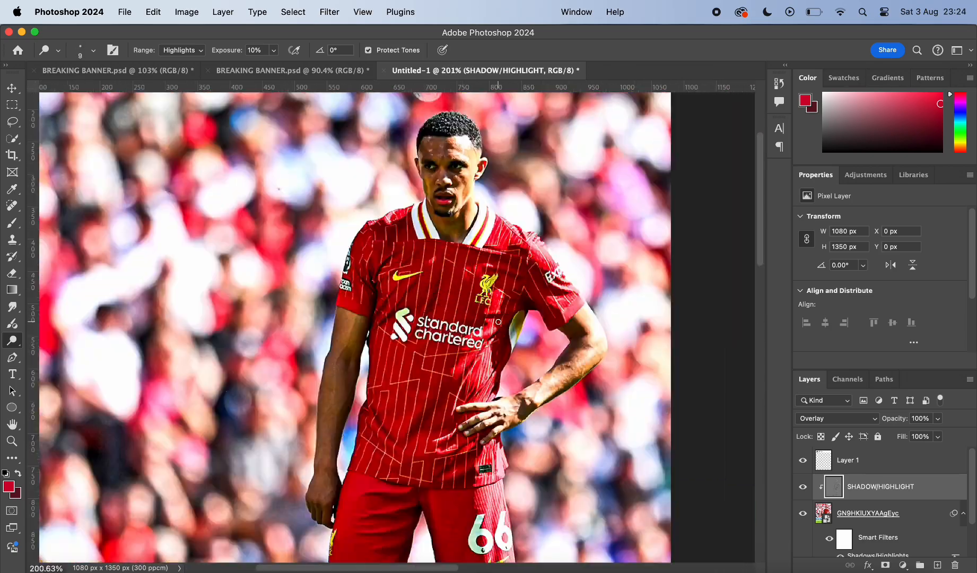
Examine the dodged and burned areas across the whole figure and up close on the player's face
{"action": "scroll", "coordinate": [239, 316], "scroll_direction": "up", "scroll_amount": 6}
{"action": "scroll", "coordinate": [525, 239], "scroll_direction": "down", "scroll_amount": 10}
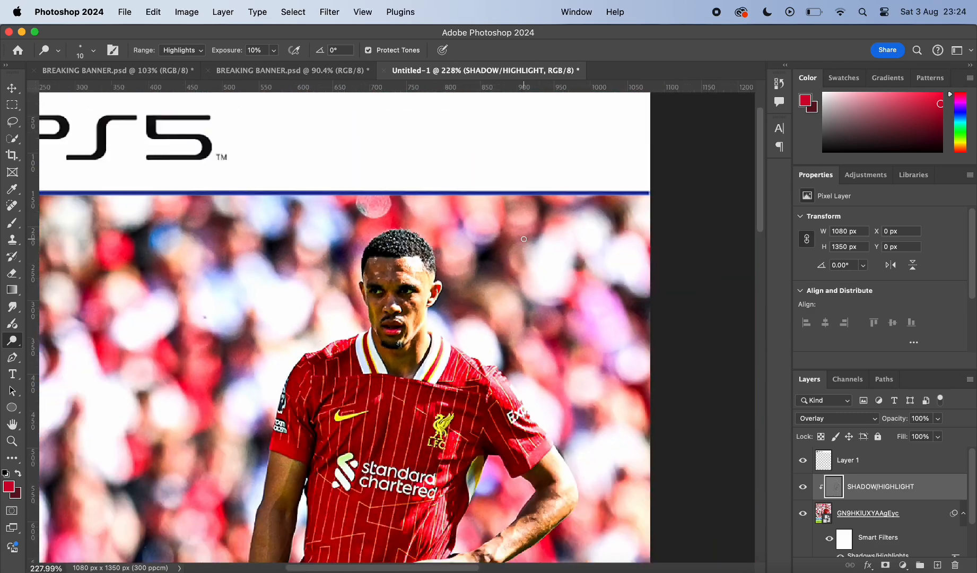
{"action": "key", "text": "bracketleft"}
{"action": "key", "text": "bracketleft"}
{"action": "key", "text": "bracketleft"}
{"action": "scroll", "coordinate": [525, 239], "scroll_direction": "down", "scroll_amount": 4}
{"action": "scroll", "coordinate": [524, 238], "scroll_direction": "up", "scroll_amount": 3}
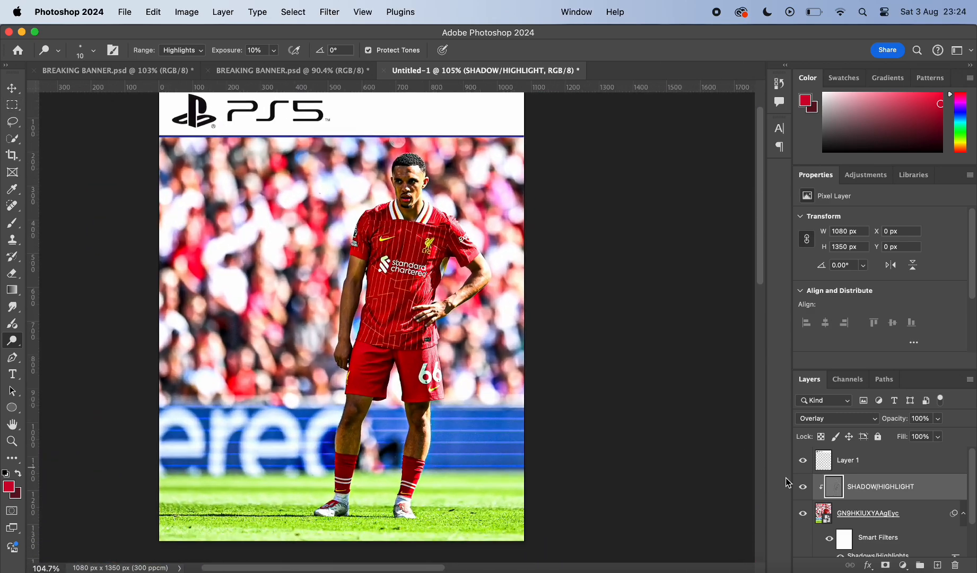
{"action": "scroll", "coordinate": [399, 181], "scroll_direction": "up", "scroll_amount": 10}
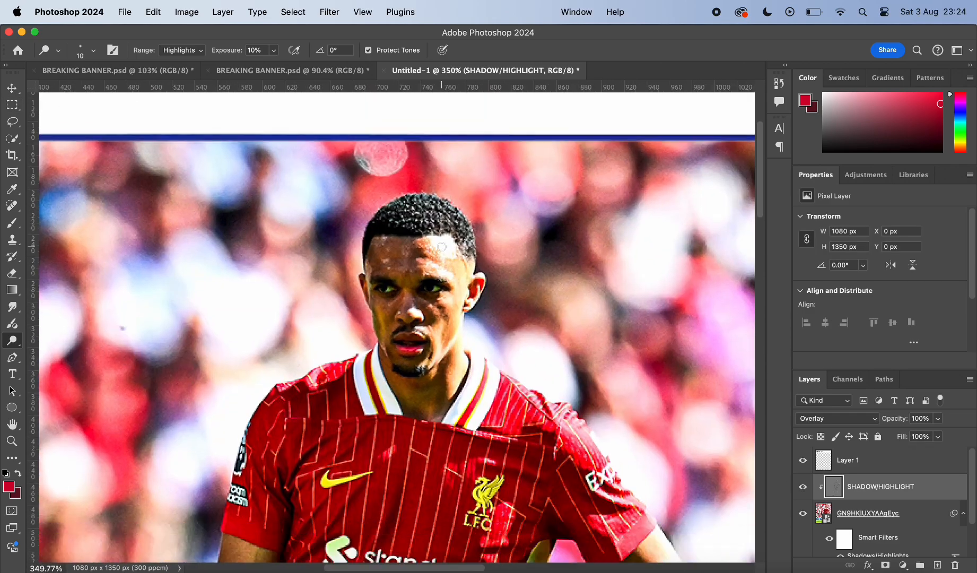
Burn the shadows along the player's cheek and jaw with a 9 px brush, Midtones range and 20% exposure
{"action": "right_click", "coordinate": [12, 340]}
{"action": "left_click", "coordinate": [58, 352]}
{"action": "scroll", "coordinate": [344, 265], "scroll_direction": "down", "scroll_amount": 1}
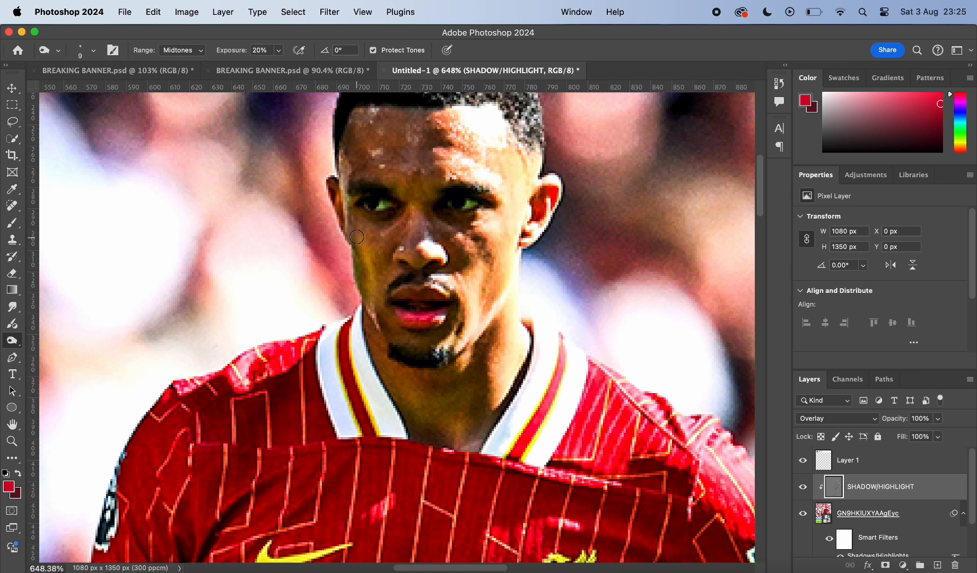
{"action": "left_click", "coordinate": [802, 489]}
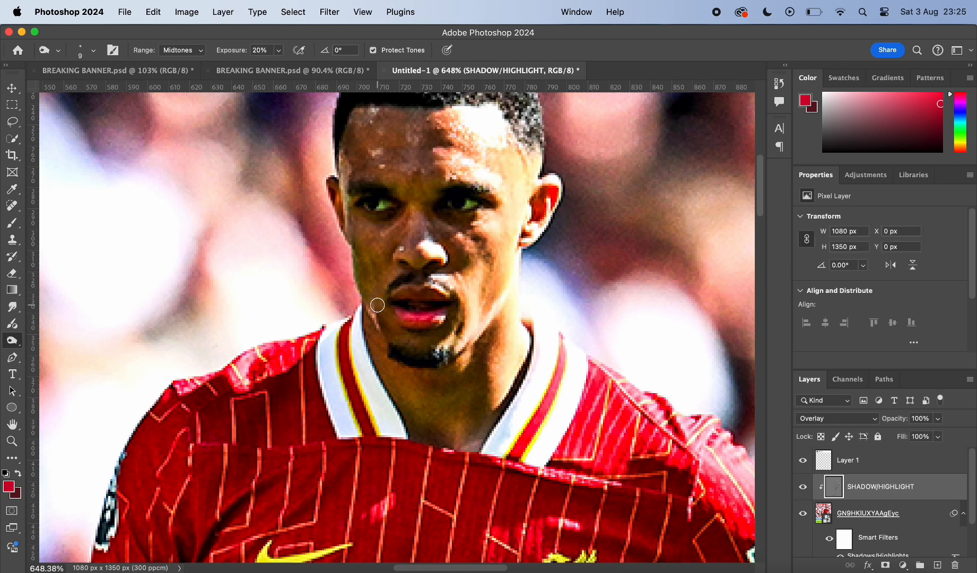
Dodge the highlights on the player's face with an 8 px brush, Highlights range and 10% exposure
{"action": "right_click", "coordinate": [12, 345]}
{"action": "left_click", "coordinate": [58, 340]}
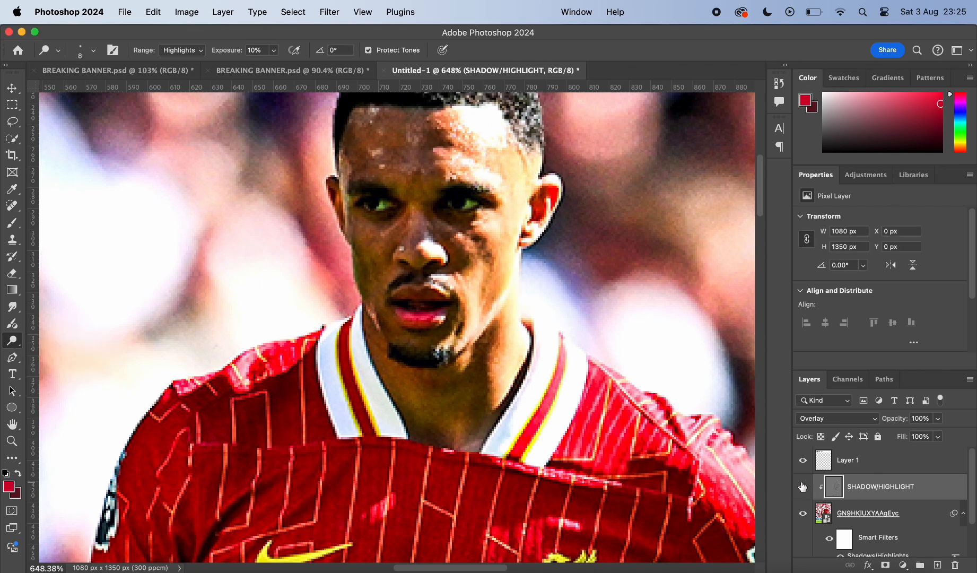
{"action": "scroll", "coordinate": [582, 293], "scroll_direction": "down", "scroll_amount": 10}
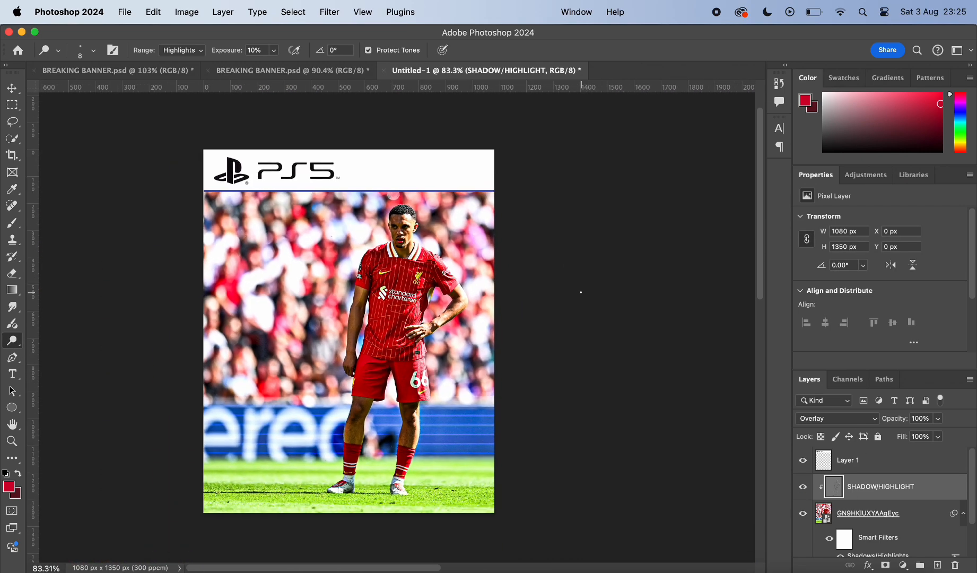
{"action": "scroll", "coordinate": [412, 242], "scroll_direction": "up", "scroll_amount": 10}
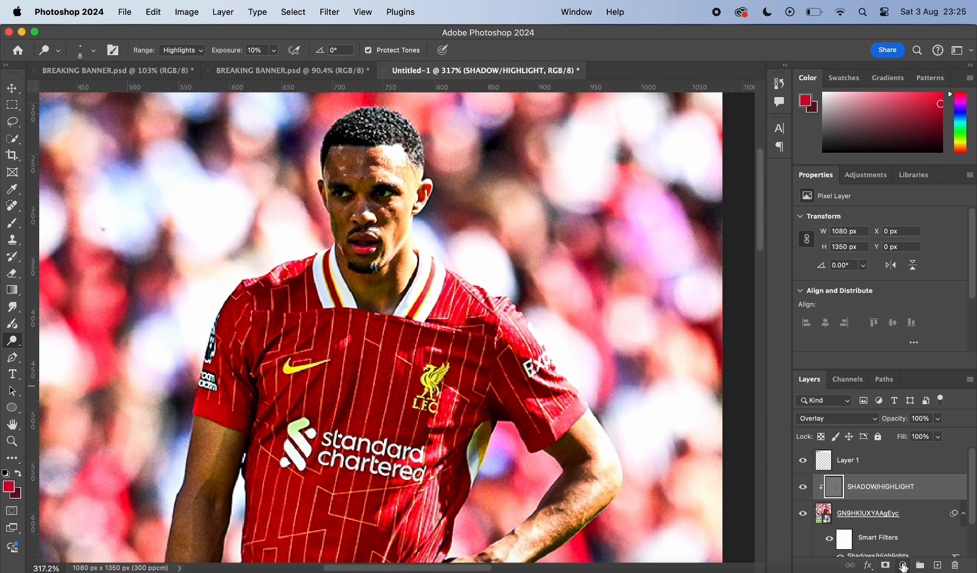
Add a Color Lookup adjustment using 3Strip.look above the SHADOW/HIGHLIGHT layer and clip it to the player photo
{"action": "left_click", "coordinate": [903, 566]}
{"action": "left_click", "coordinate": [910, 497]}
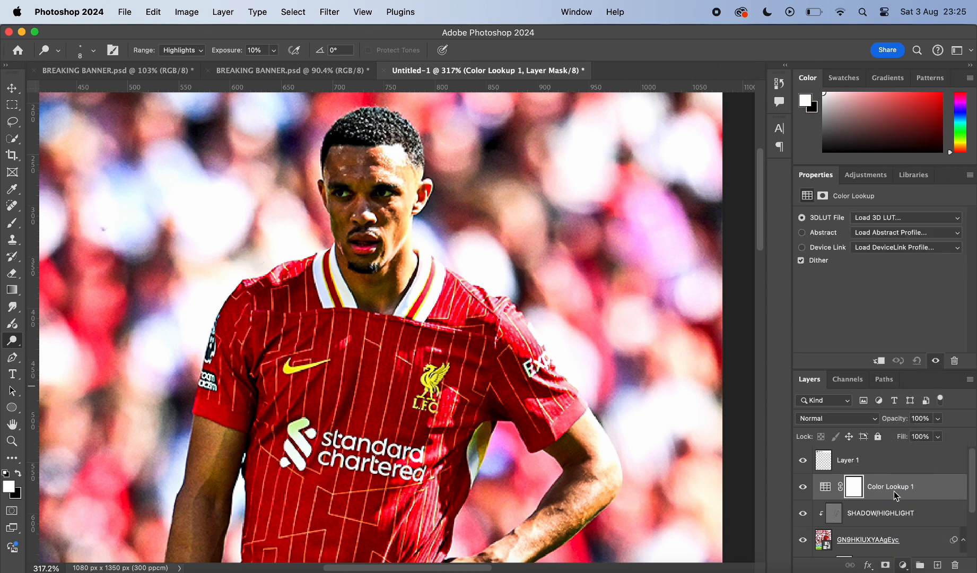
{"action": "left_click", "coordinate": [863, 218]}
{"action": "left_click", "coordinate": [849, 262]}
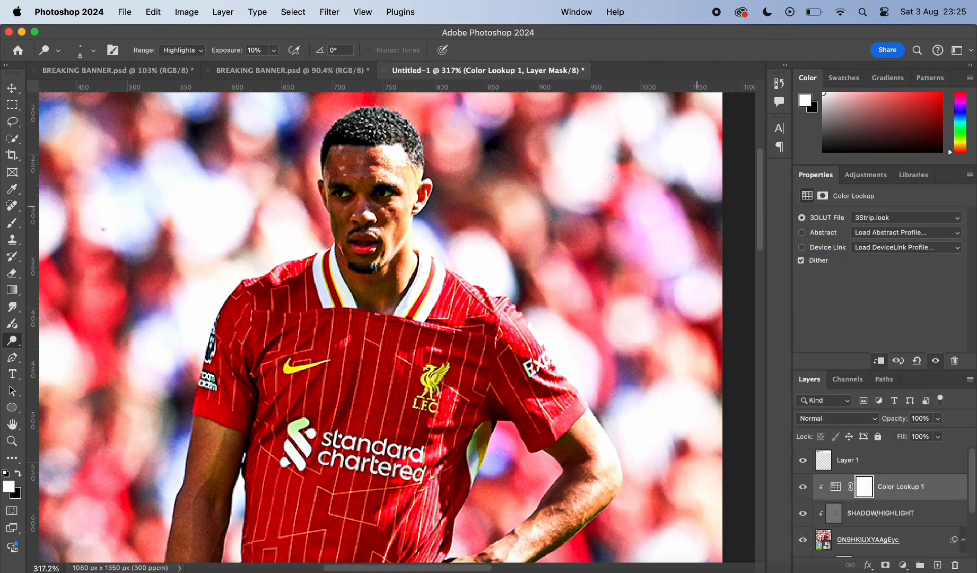
Set the opacity of the 3Strip.look Color Lookup layer to 70%
{"action": "scroll", "coordinate": [609, 184], "scroll_direction": "down", "scroll_amount": 8}
{"action": "scroll", "coordinate": [608, 184], "scroll_direction": "down", "scroll_amount": 2}
{"action": "scroll", "coordinate": [468, 145], "scroll_direction": "up", "scroll_amount": 8}
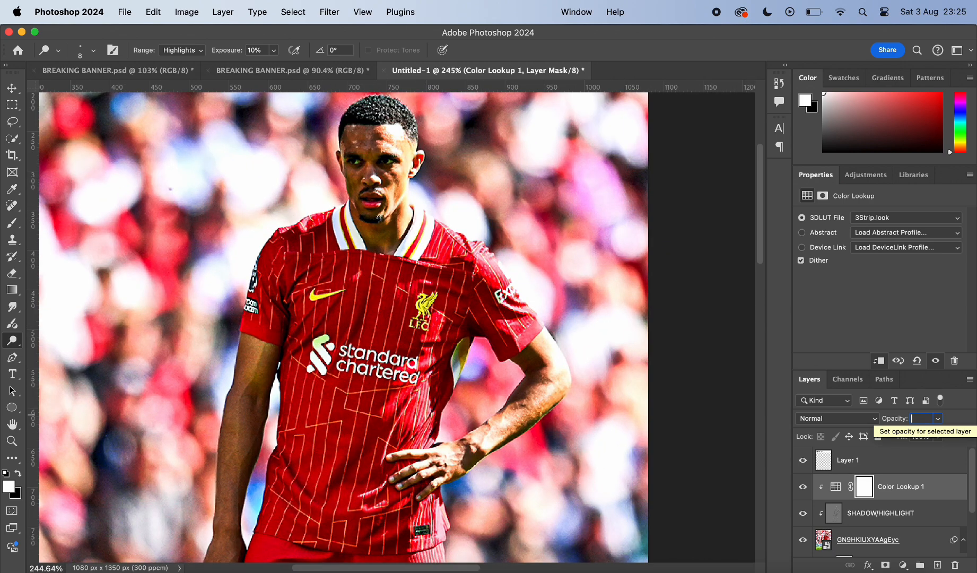
{"action": "scroll", "coordinate": [617, 365], "scroll_direction": "down", "scroll_amount": 6}
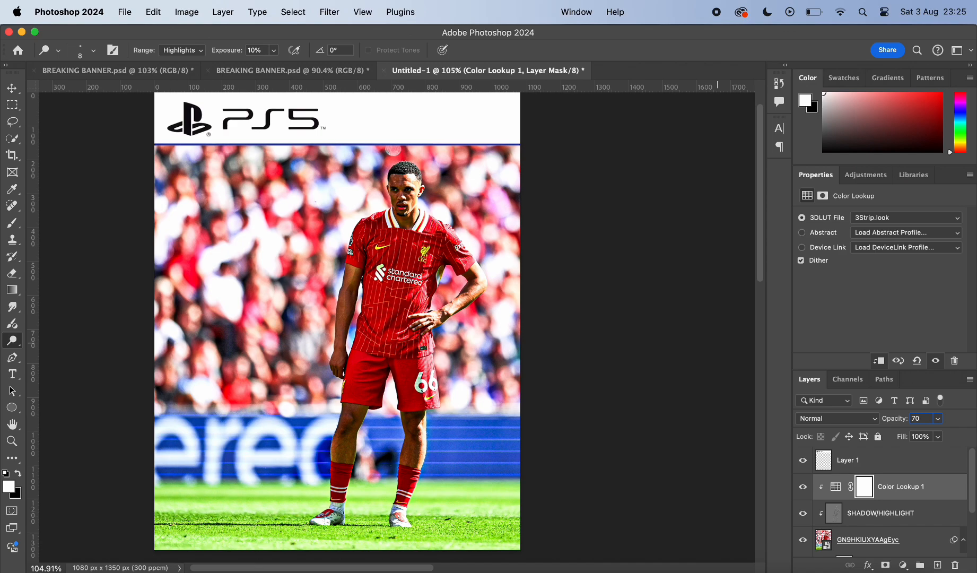
{"action": "key", "text": "Return"}
Examine the color-graded player photo up close and across the full cover design
{"action": "scroll", "coordinate": [537, 235], "scroll_direction": "up", "scroll_amount": 4}
{"action": "key", "text": "v"}
{"action": "scroll", "coordinate": [277, 196], "scroll_direction": "up", "scroll_amount": 4}
{"action": "scroll", "coordinate": [276, 197], "scroll_direction": "up", "scroll_amount": 4}
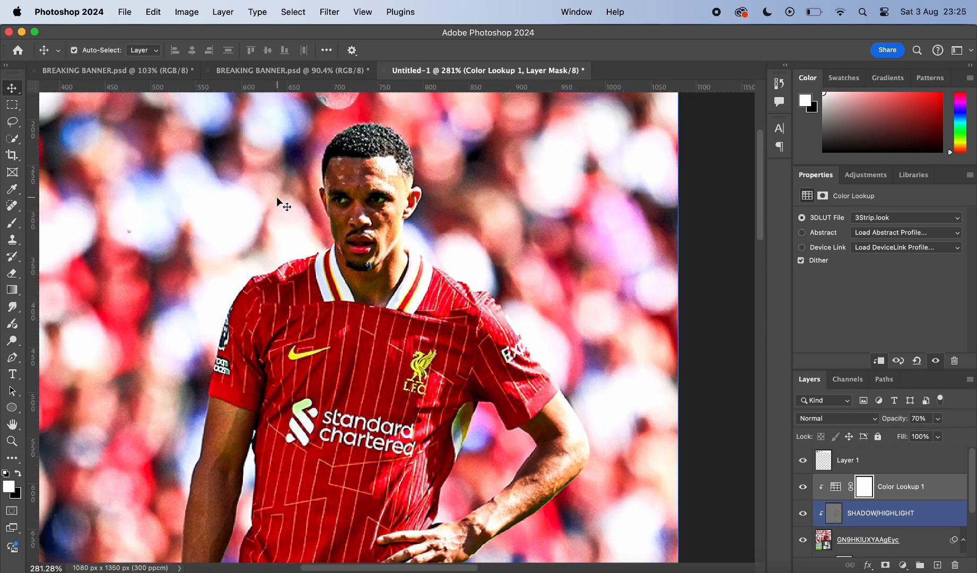
{"action": "scroll", "coordinate": [277, 196], "scroll_direction": "up", "scroll_amount": 3}
{"action": "left_click", "coordinate": [408, 178]}
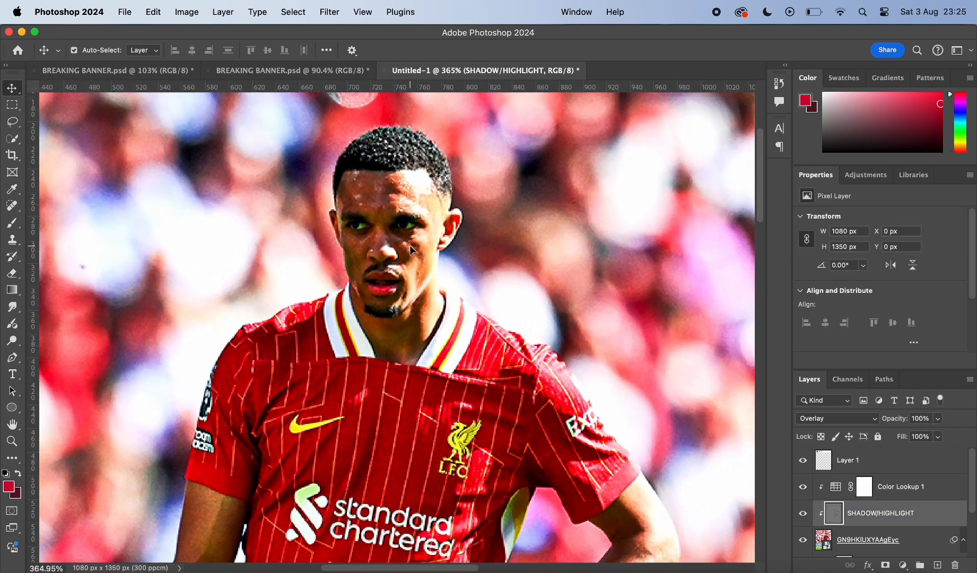
{"action": "scroll", "coordinate": [411, 249], "scroll_direction": "down", "scroll_amount": 10}
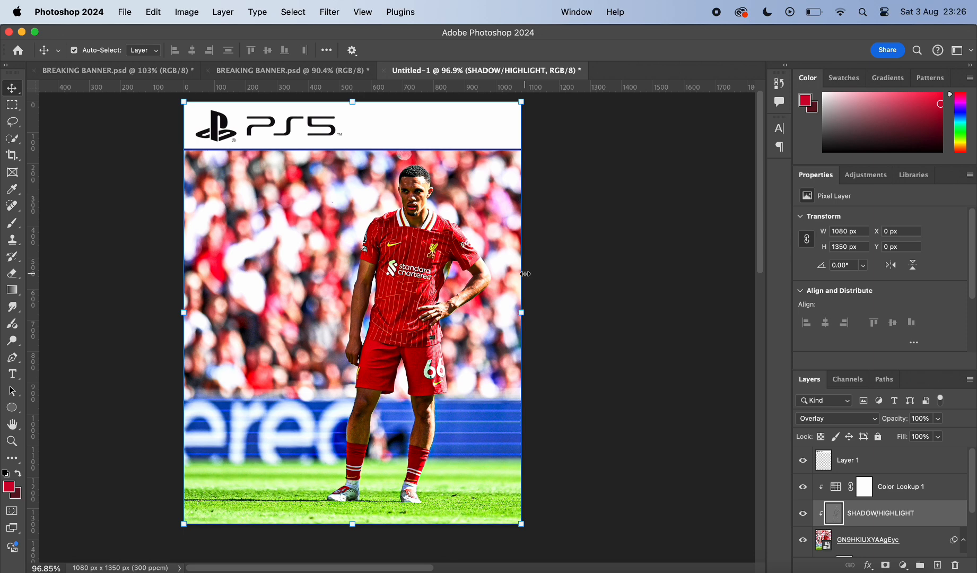
{"action": "scroll", "coordinate": [525, 274], "scroll_direction": "down", "scroll_amount": 2}
{"action": "scroll", "coordinate": [525, 274], "scroll_direction": "up", "scroll_amount": 3}
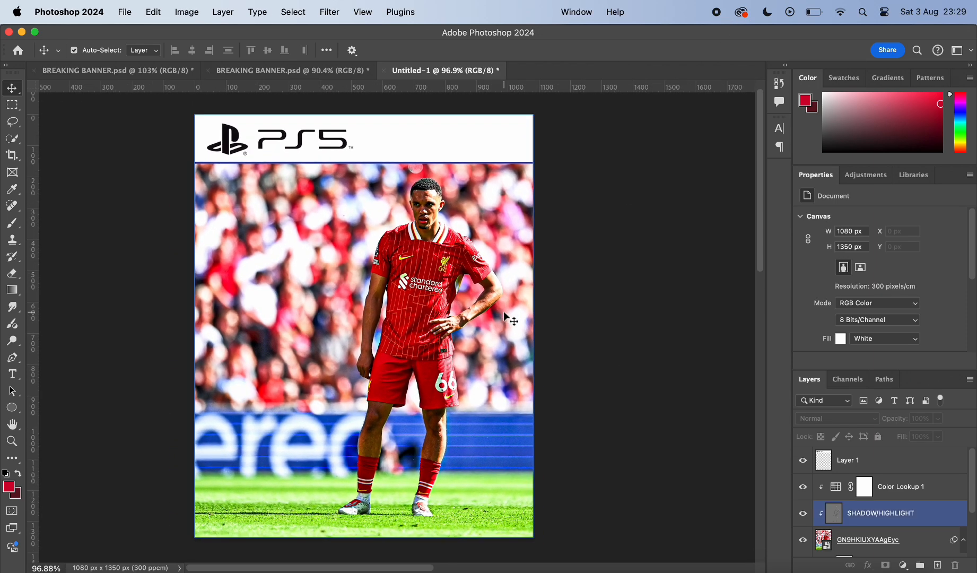
{"action": "scroll", "coordinate": [503, 311], "scroll_direction": "up", "scroll_amount": 1}
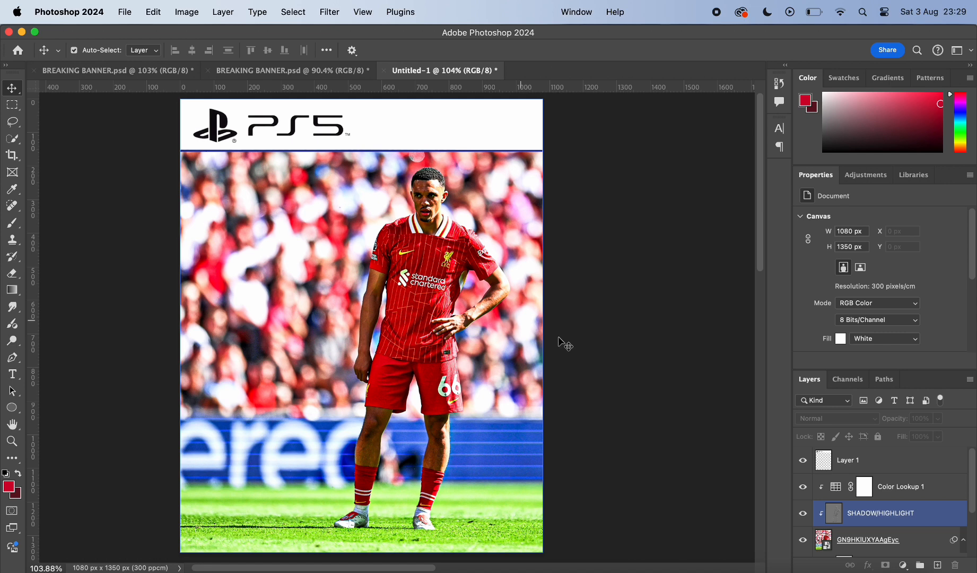
Add a second Color Lookup adjustment above the first one and clip it to the player photo layer
{"action": "left_click", "coordinate": [864, 487]}
{"action": "left_click", "coordinate": [903, 565]}
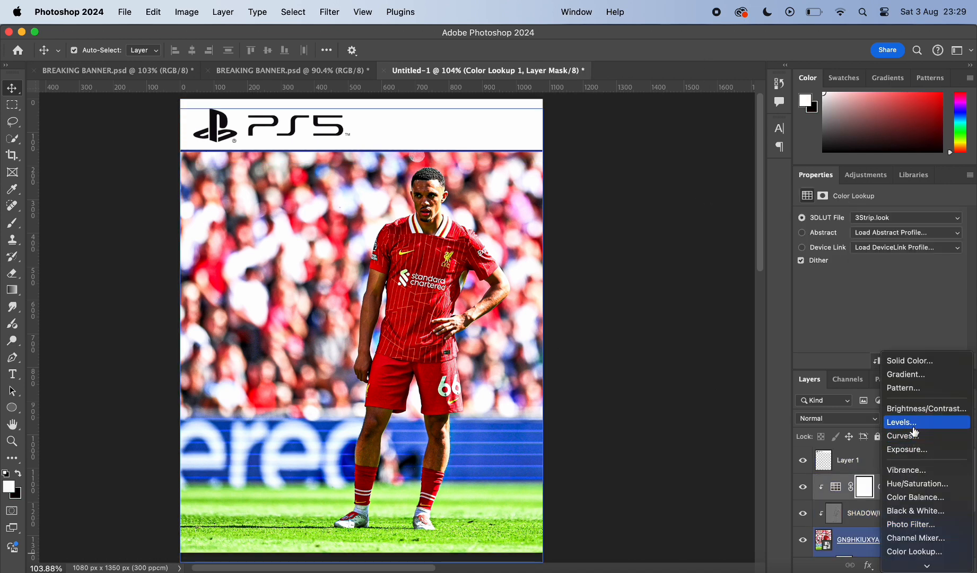
{"action": "scroll", "coordinate": [917, 502], "scroll_direction": "down", "scroll_amount": 3}
{"action": "left_click", "coordinate": [915, 492]}
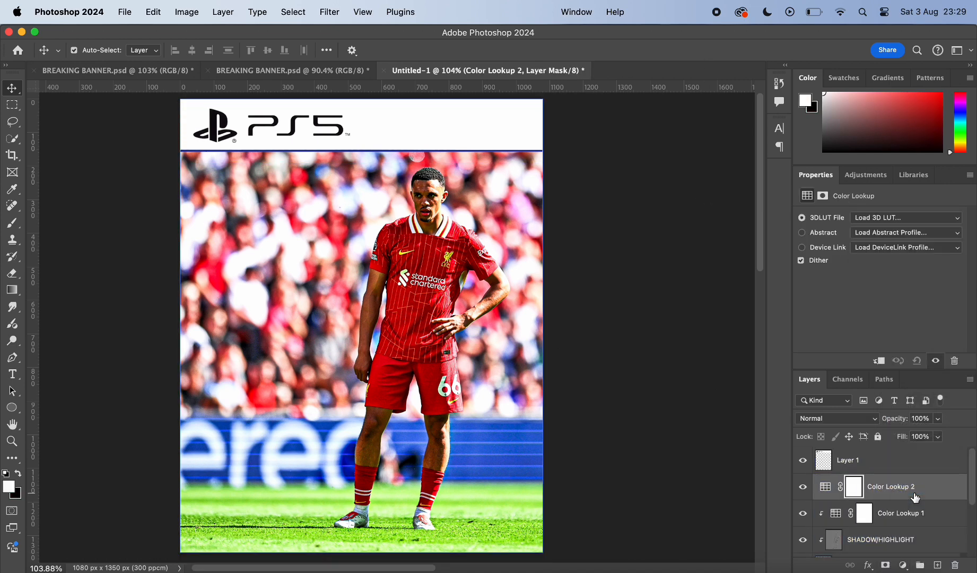
{"action": "left_click", "coordinate": [865, 497], "text": "alt"}
{"action": "left_click", "coordinate": [834, 462]}
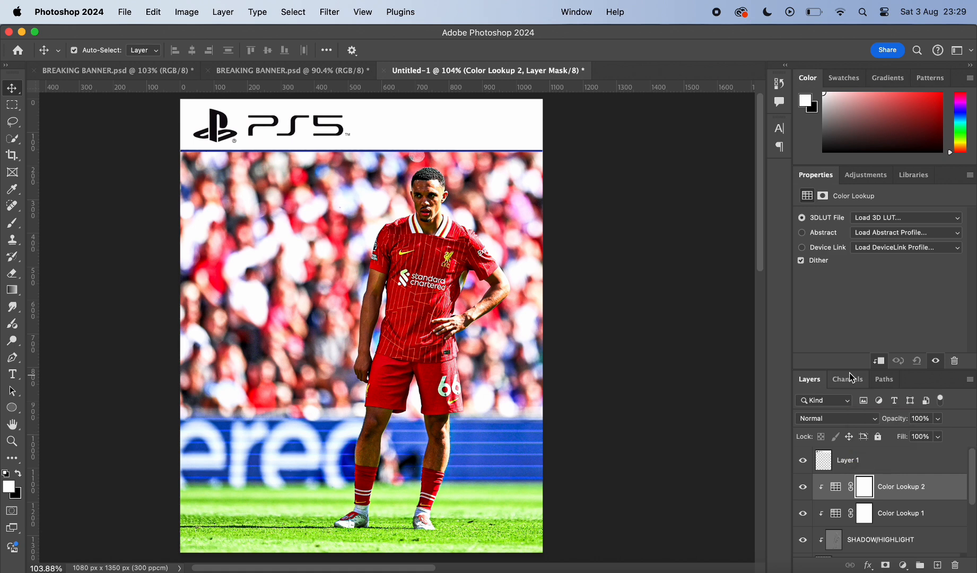
Apply the FoggyNight.3DL lookup to the second Color Lookup layer and set its blend mode to Lighten
{"action": "left_click", "coordinate": [872, 222]}
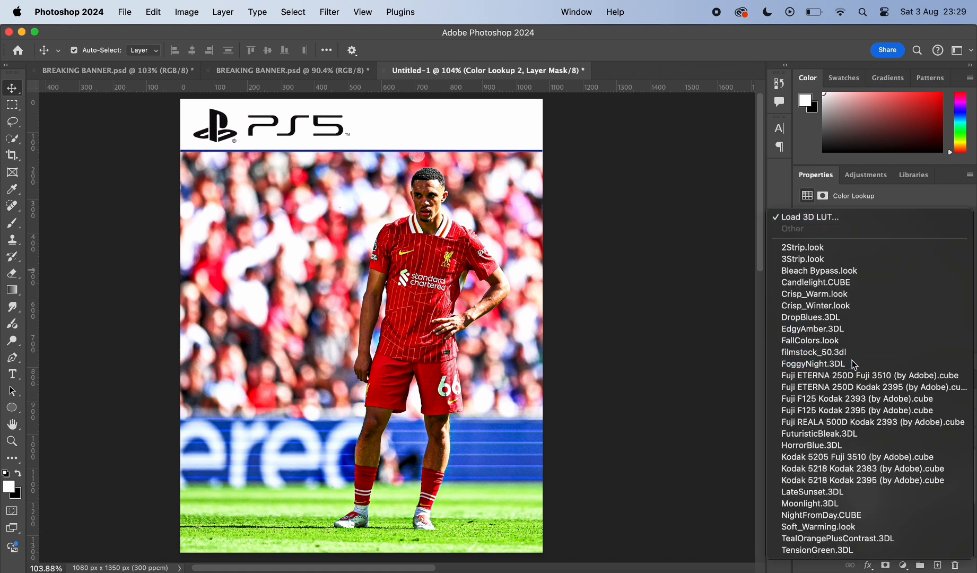
{"action": "left_click", "coordinate": [850, 364]}
{"action": "left_click", "coordinate": [854, 419]}
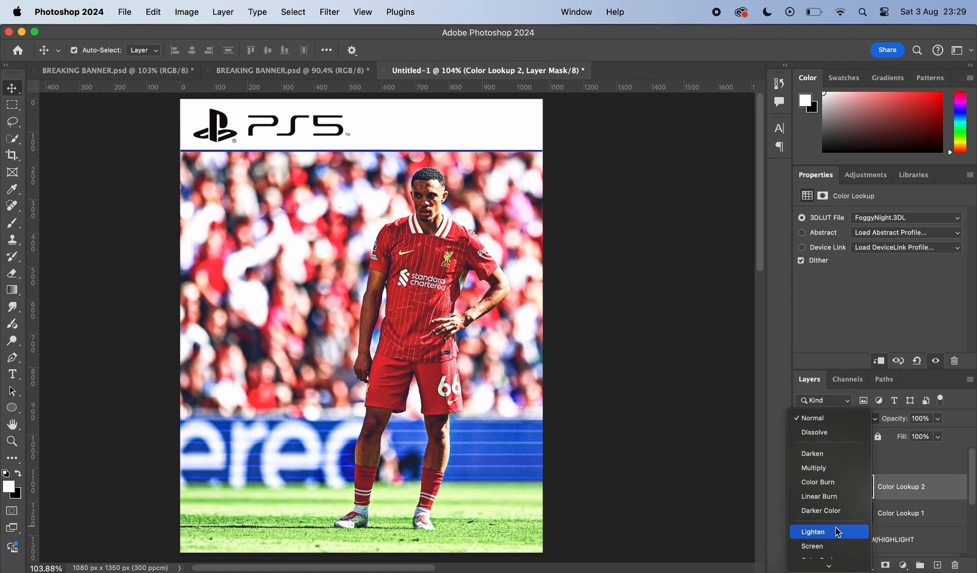
{"action": "left_click", "coordinate": [837, 530]}
{"action": "scroll", "coordinate": [621, 383], "scroll_direction": "down", "scroll_amount": 3}
{"action": "scroll", "coordinate": [621, 384], "scroll_direction": "up", "scroll_amount": 3}
{"action": "left_click", "coordinate": [881, 218]}
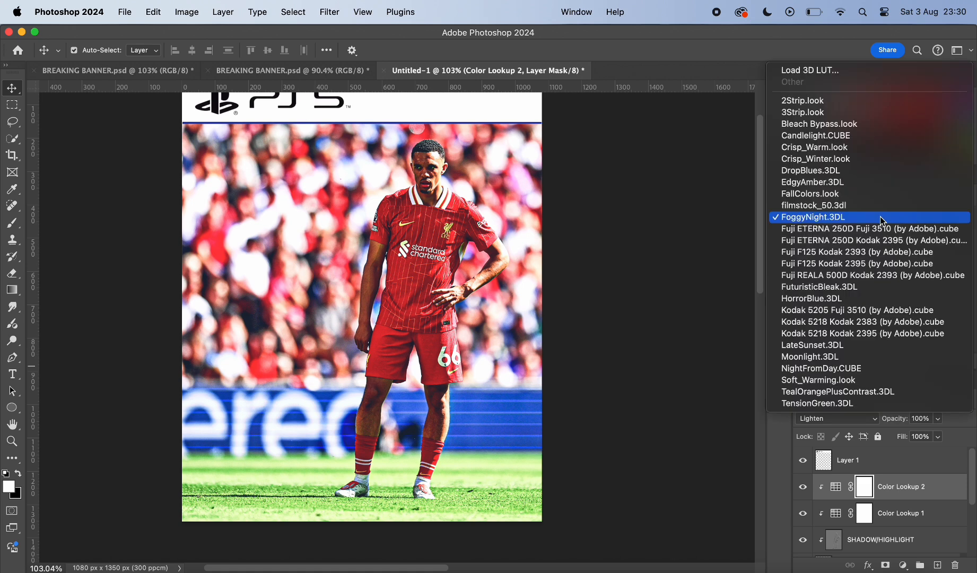
{"action": "left_click", "coordinate": [883, 222]}
Set the second Color Lookup layer's opacity to 50%
{"action": "left_click", "coordinate": [921, 419]}
{"action": "type", "text": "50"}
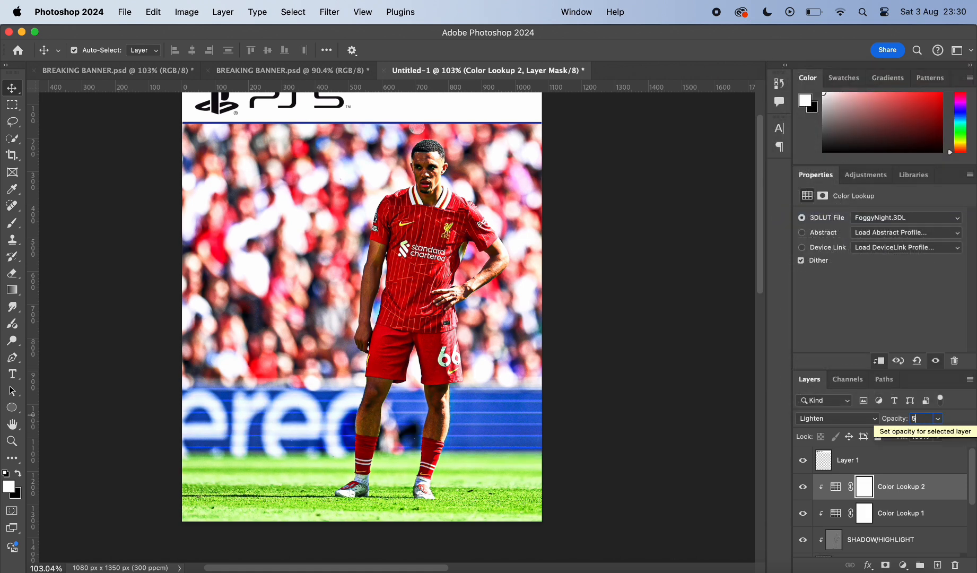
{"action": "key", "text": "BackSpace"}
{"action": "type", "text": "80"}
{"action": "key", "text": "BackSpace"}
{"action": "key", "text": "BackSpace"}
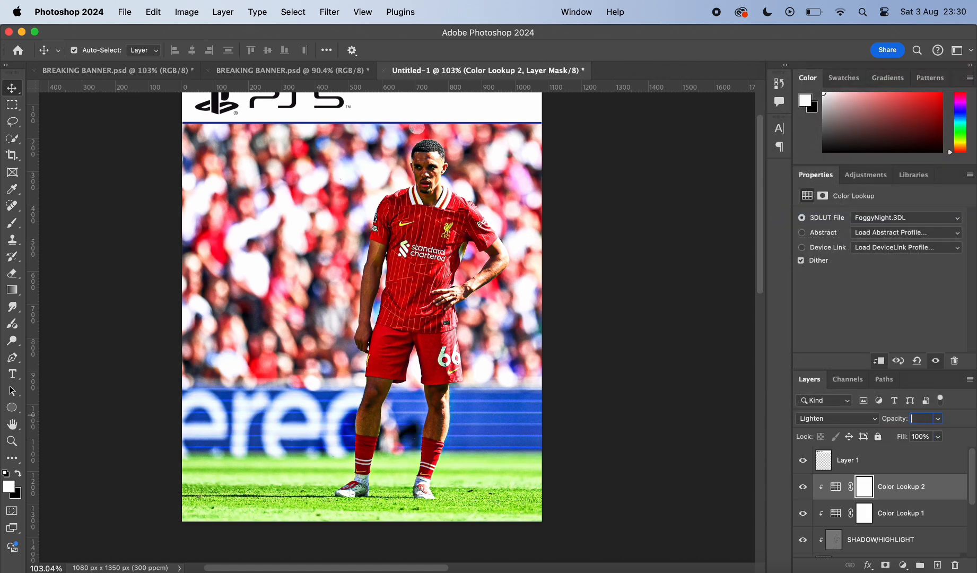
{"action": "key", "text": "Return"}
Compare the cover design with and without the second Color Lookup layer
{"action": "left_click", "coordinate": [652, 269]}
{"action": "scroll", "coordinate": [652, 269], "scroll_direction": "down", "scroll_amount": 3}
{"action": "scroll", "coordinate": [600, 240], "scroll_direction": "up", "scroll_amount": 4}
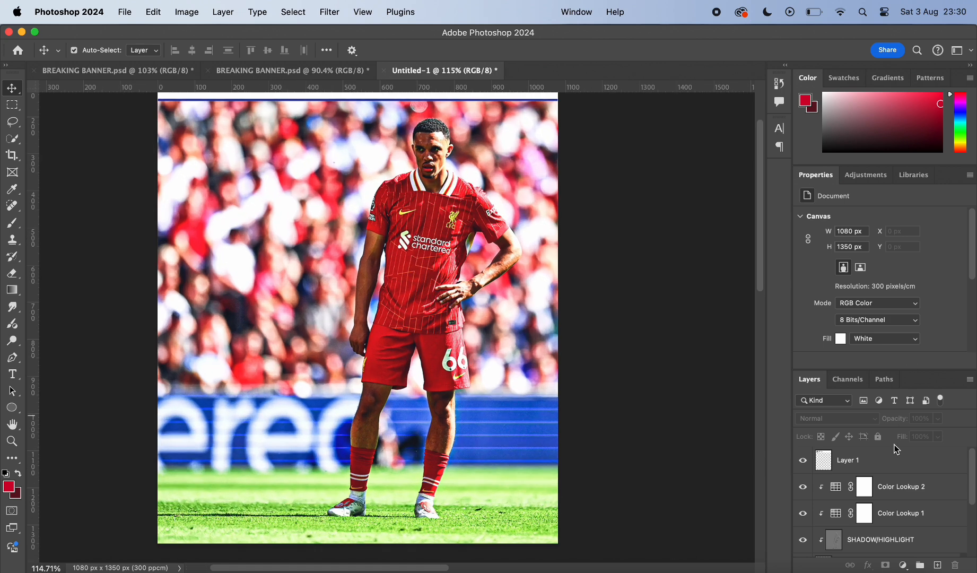
{"action": "left_click", "coordinate": [897, 490]}
{"action": "key", "text": "Return"}
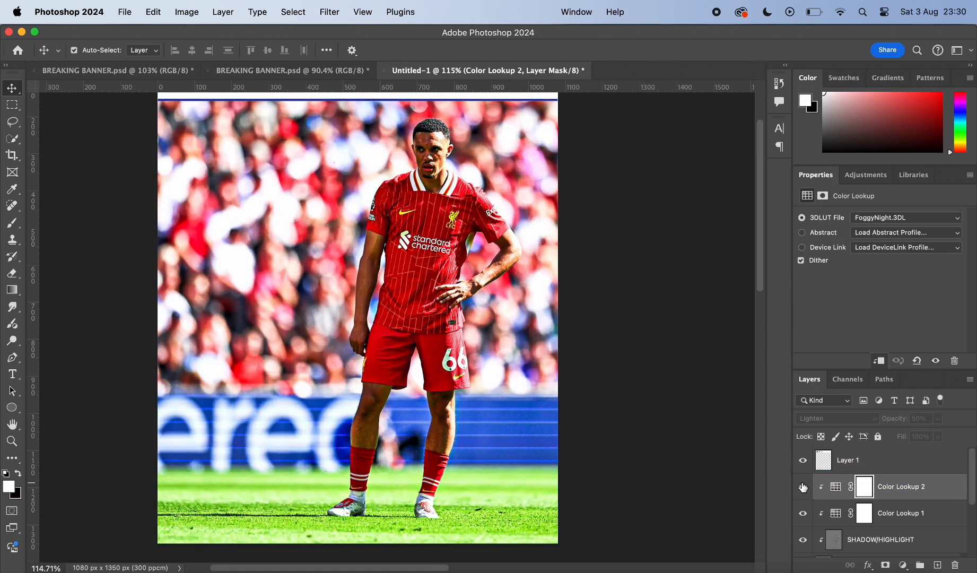
{"action": "left_click", "coordinate": [669, 306]}
{"action": "scroll", "coordinate": [662, 303], "scroll_direction": "down", "scroll_amount": 3}
{"action": "scroll", "coordinate": [592, 220], "scroll_direction": "up", "scroll_amount": 5}
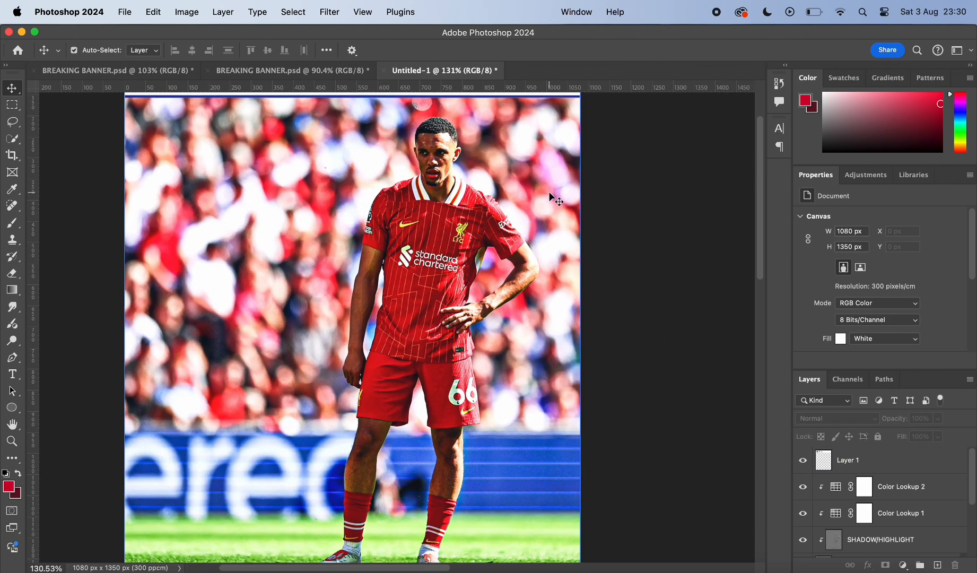
{"action": "scroll", "coordinate": [548, 194], "scroll_direction": "up", "scroll_amount": 2}
{"action": "scroll", "coordinate": [546, 191], "scroll_direction": "up", "scroll_amount": 2}
Select the player as the subject on the GN9HKIUXYAAgEyc photo layer
{"action": "left_click", "coordinate": [412, 271]}
{"action": "scroll", "coordinate": [876, 504], "scroll_direction": "down", "scroll_amount": 2}
{"action": "left_click", "coordinate": [822, 477]}
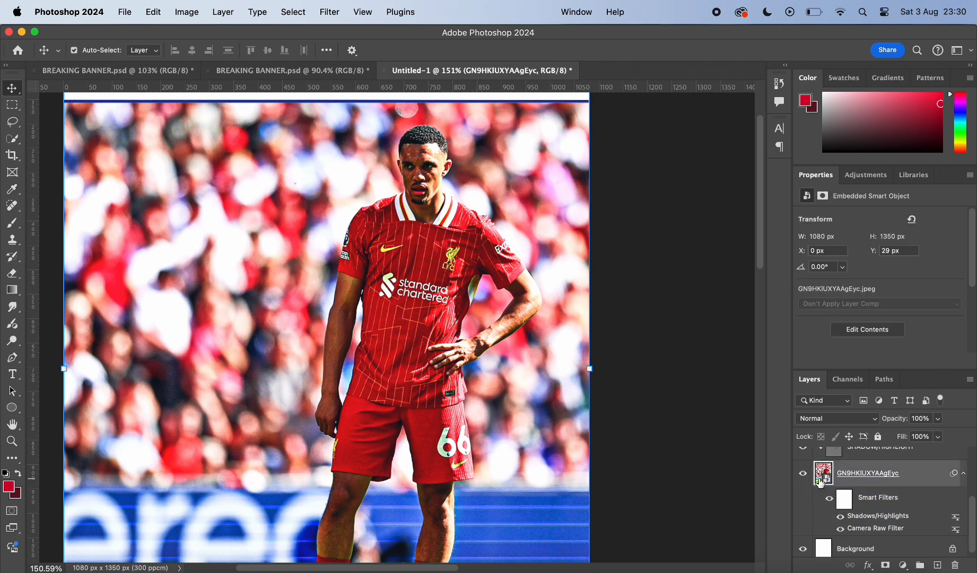
{"action": "left_click", "coordinate": [329, 12]}
{"action": "mouse_move", "coordinate": [293, 12]}
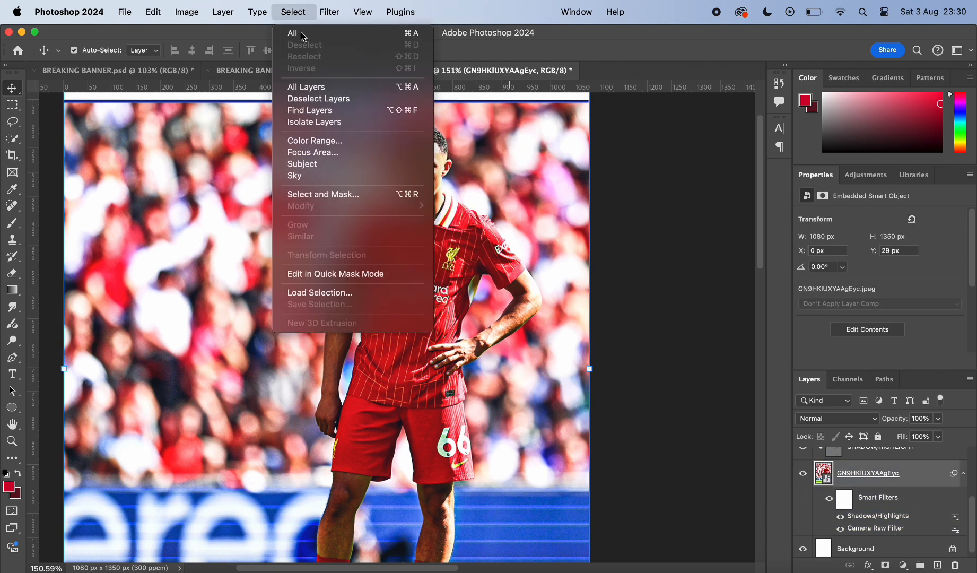
{"action": "left_click", "coordinate": [315, 166]}
Remove the background gap between the player's bent arm and torso from the selection with the Lasso tool
{"action": "key", "text": "l"}
{"action": "scroll", "coordinate": [375, 138], "scroll_direction": "up", "scroll_amount": 5}
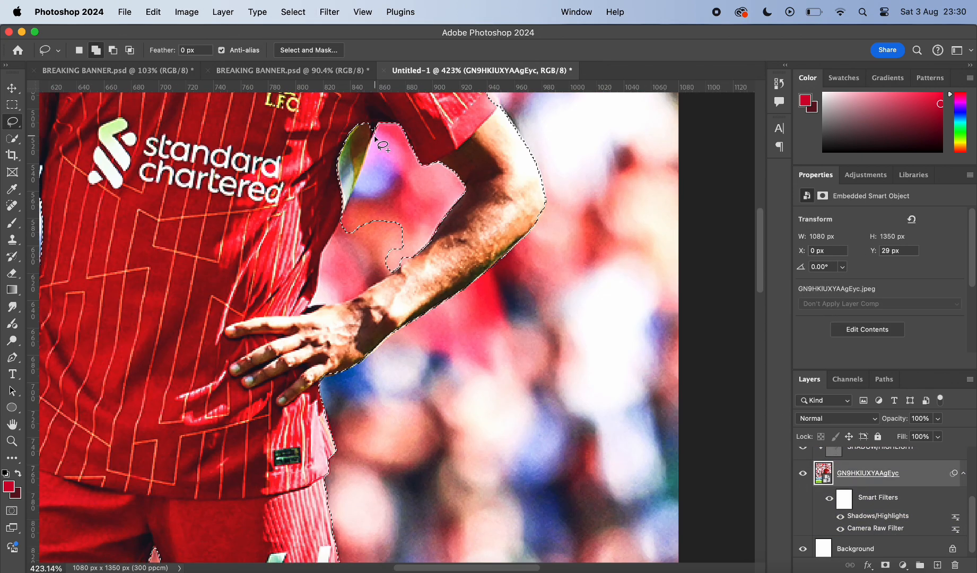
{"action": "scroll", "coordinate": [375, 137], "scroll_direction": "up", "scroll_amount": 3}
{"action": "left_click_drag", "start_coordinate": [342, 317], "coordinate": [451, 223]}
{"action": "scroll", "coordinate": [471, 284], "scroll_direction": "up", "scroll_amount": 8}
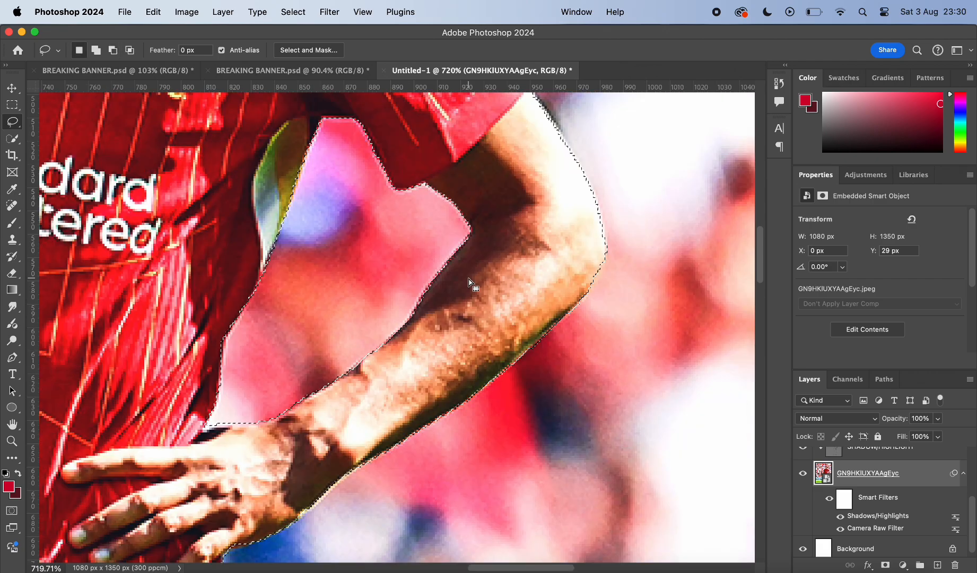
Copy the selected player from the GN9HKIUXYAAgEyc photo onto a new layer of his own
{"action": "left_click_drag", "start_coordinate": [350, 205], "coordinate": [489, 406]}
{"action": "scroll", "coordinate": [424, 297], "scroll_direction": "up", "scroll_amount": 2}
{"action": "scroll", "coordinate": [426, 252], "scroll_direction": "left", "scroll_amount": 15}
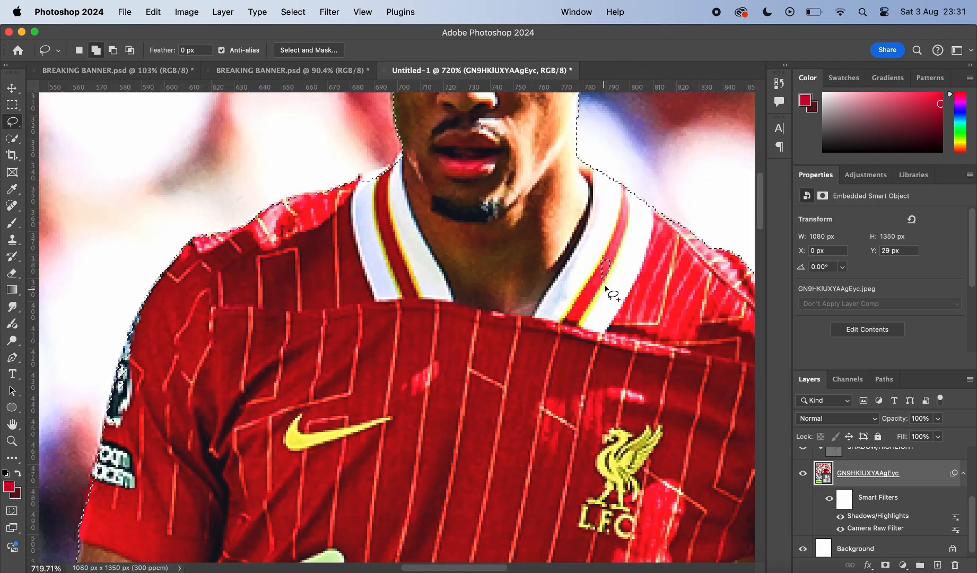
{"action": "scroll", "coordinate": [424, 265], "scroll_direction": "down", "scroll_amount": 10}
{"action": "scroll", "coordinate": [392, 244], "scroll_direction": "down", "scroll_amount": 15}
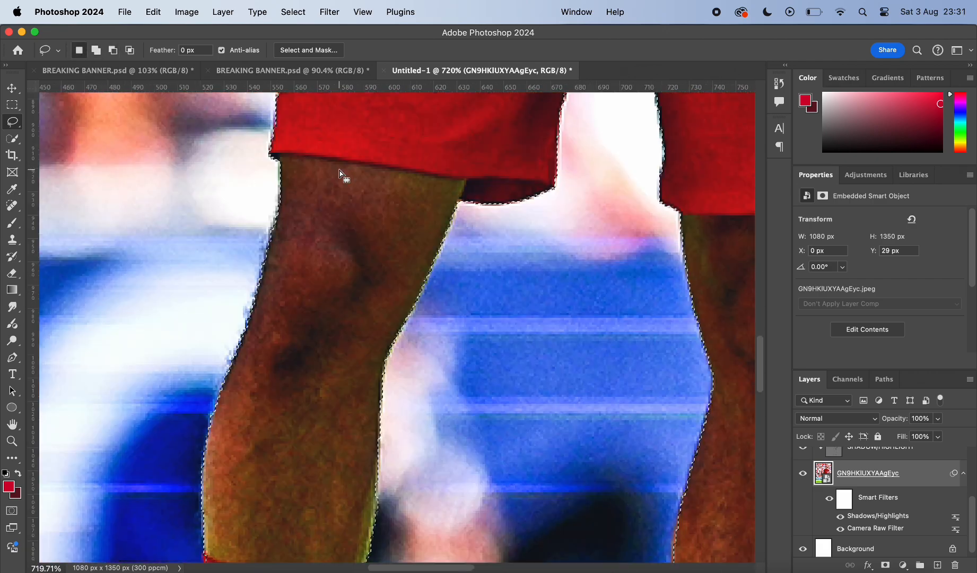
{"action": "scroll", "coordinate": [398, 201], "scroll_direction": "right", "scroll_amount": 15}
{"action": "scroll", "coordinate": [457, 225], "scroll_direction": "up", "scroll_amount": 15}
{"action": "key", "text": "super+j"}
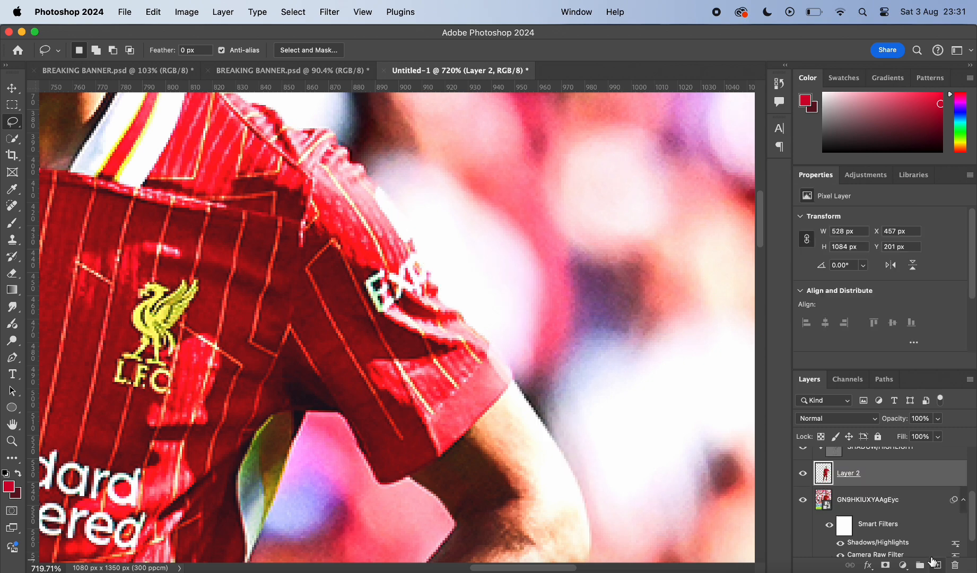
Compare the whole cover with and without the player cutout layer
{"action": "scroll", "coordinate": [631, 407], "scroll_direction": "down", "scroll_amount": 5}
{"action": "scroll", "coordinate": [878, 488], "scroll_direction": "up", "scroll_amount": 1}
{"action": "scroll", "coordinate": [878, 488], "scroll_direction": "down", "scroll_amount": 1}
{"action": "scroll", "coordinate": [501, 317], "scroll_direction": "down", "scroll_amount": 3}
{"action": "scroll", "coordinate": [501, 317], "scroll_direction": "down", "scroll_amount": 3}
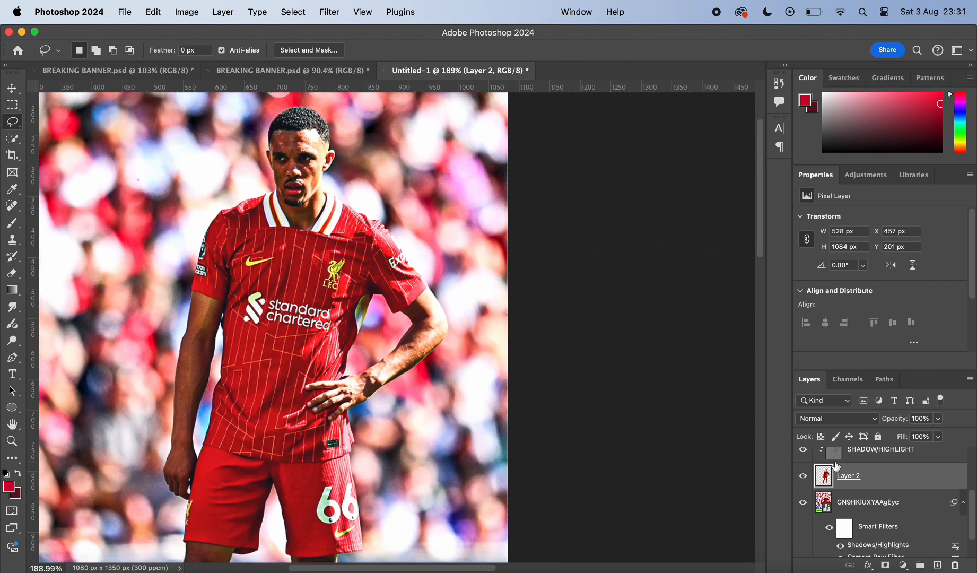
{"action": "left_click", "coordinate": [803, 476]}
{"action": "scroll", "coordinate": [584, 275], "scroll_direction": "down", "scroll_amount": 4}
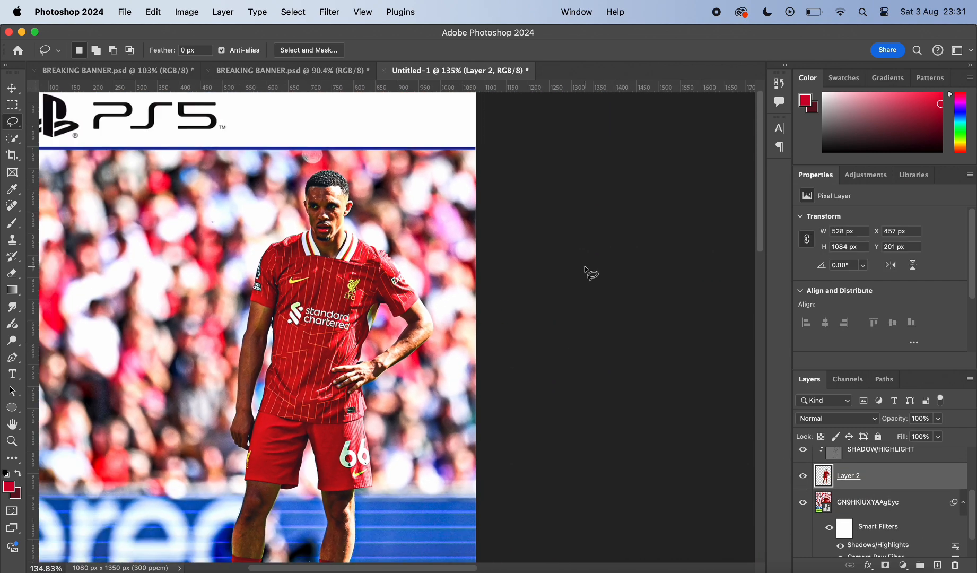
{"action": "scroll", "coordinate": [541, 220], "scroll_direction": "up", "scroll_amount": 5}
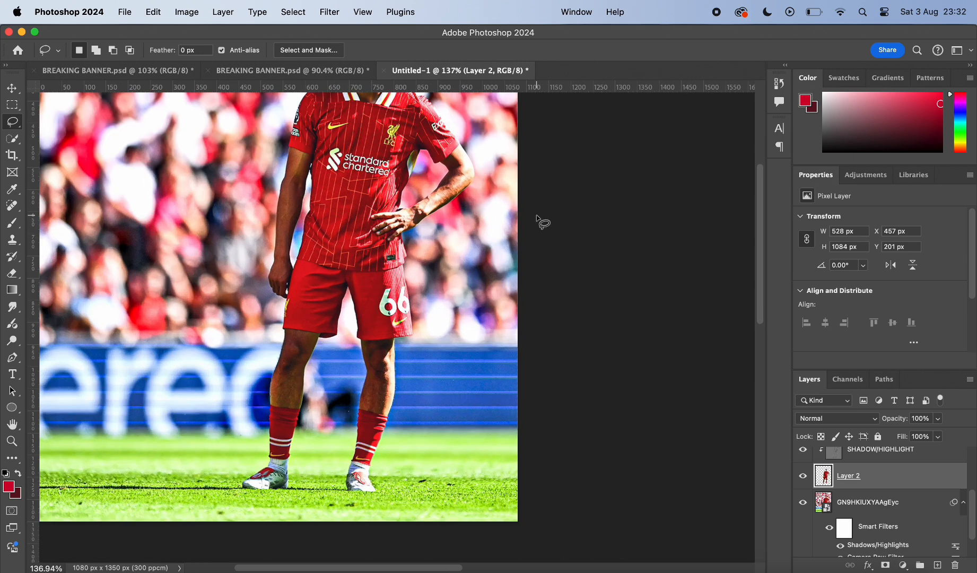
Add a new layer directly above Color Lookup 2 and name it LENS
{"action": "scroll", "coordinate": [870, 478], "scroll_direction": "up", "scroll_amount": 1}
{"action": "left_click", "coordinate": [868, 465]}
{"action": "left_click", "coordinate": [885, 485]}
{"action": "left_click", "coordinate": [937, 565]}
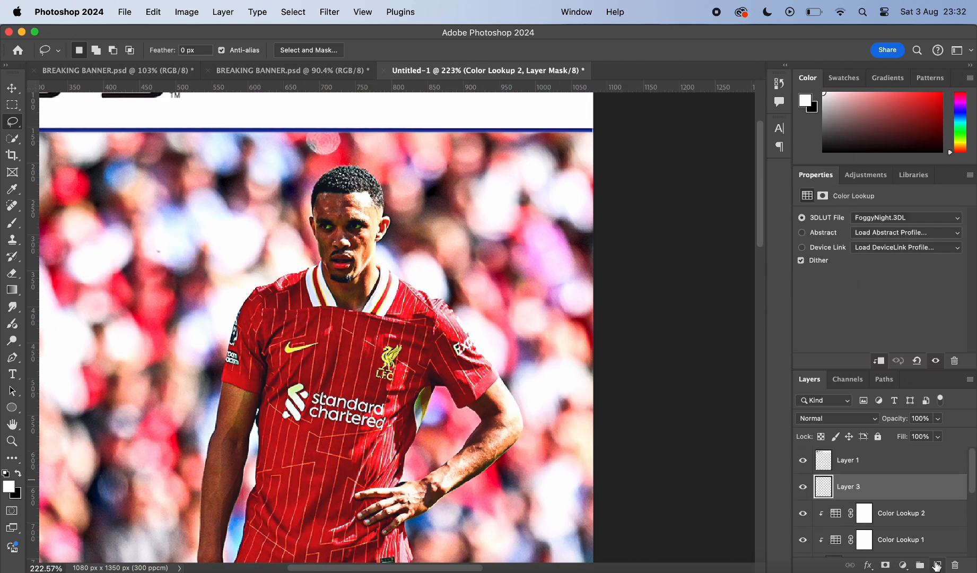
{"action": "double_click", "coordinate": [855, 486]}
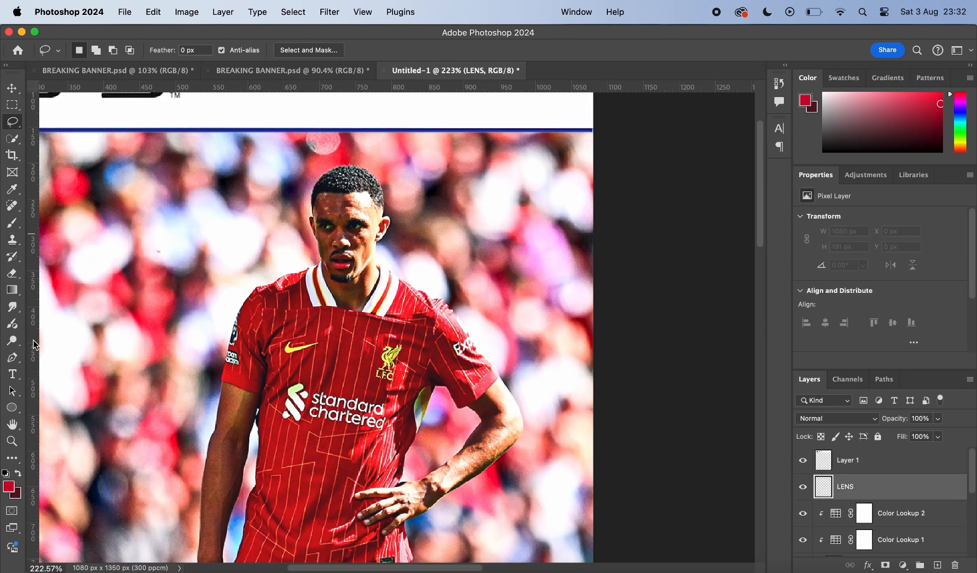
Set up the Brush at 400 px and 49% flow, with white as the background color
{"action": "left_click", "coordinate": [14, 223]}
{"action": "left_click", "coordinate": [19, 494]}
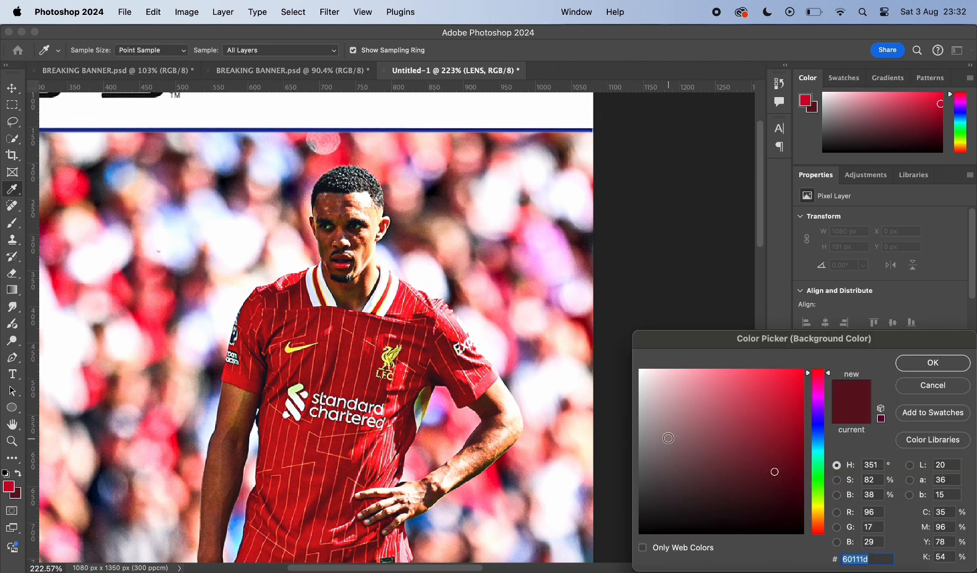
{"action": "left_click", "coordinate": [932, 363]}
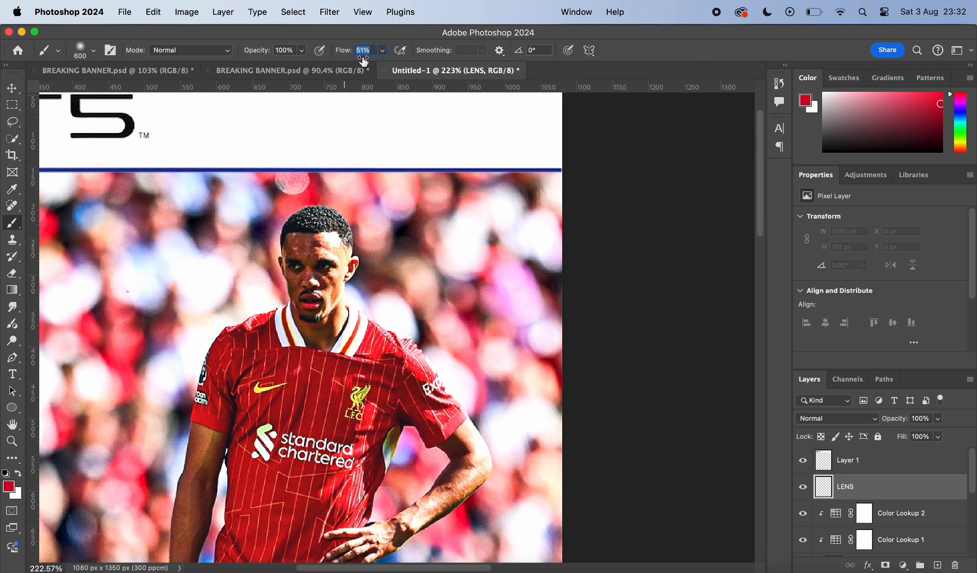
{"action": "key", "text": "bracketleft"}
{"action": "key", "text": "bracketleft"}
Try painting red and white soft glows on the LENS layer at the photo's upper-right corner, with brushes of 400 and 700 px
{"action": "left_click", "coordinate": [541, 188]}
{"action": "key", "text": "super+z"}
{"action": "key", "text": "x"}
{"action": "left_click", "coordinate": [547, 175]}
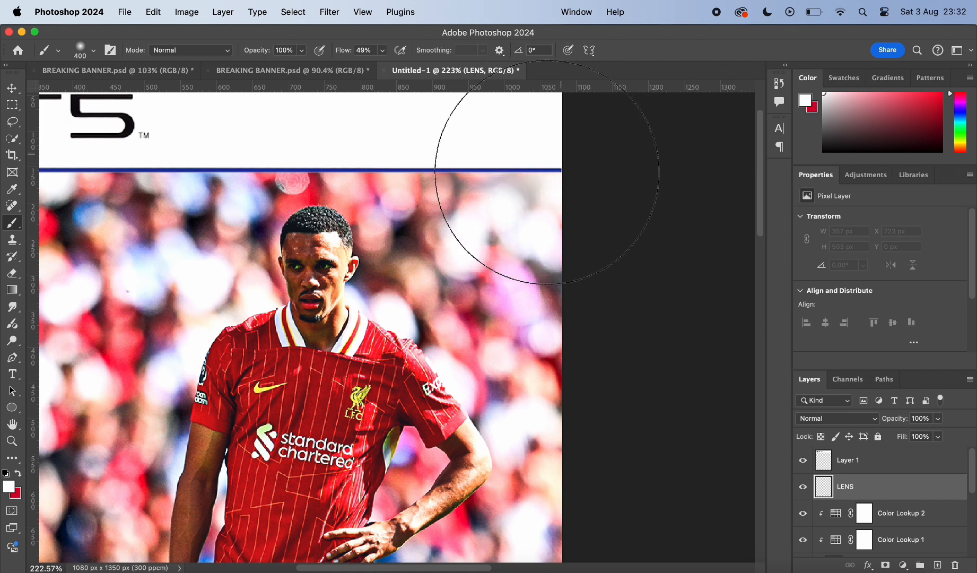
{"action": "key", "text": "bracketright"}
{"action": "left_click", "coordinate": [522, 171]}
{"action": "scroll", "coordinate": [618, 267], "scroll_direction": "down", "scroll_amount": 6}
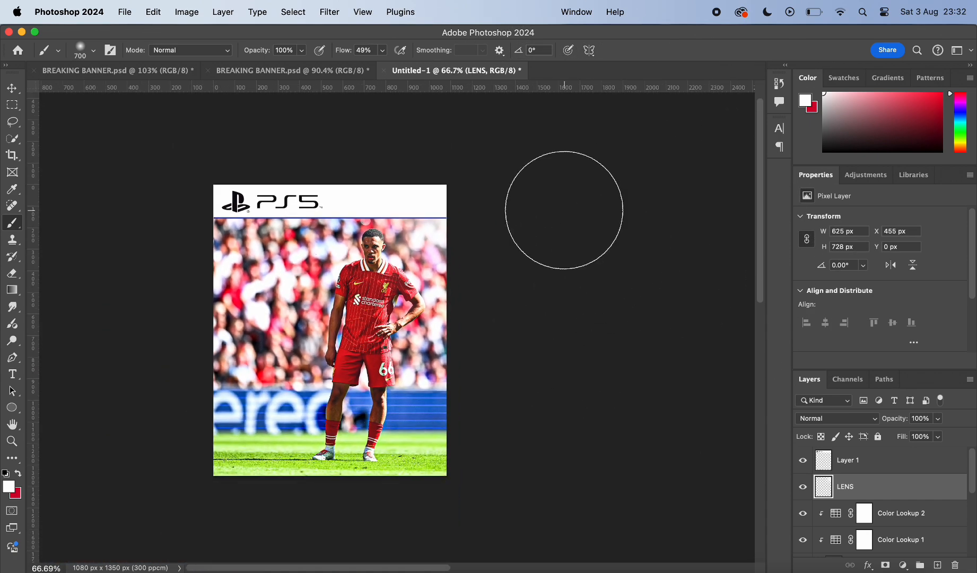
Paint a large soft white glow on the LENS layer at the cover's upper-right corner with a 1200 px brush
{"action": "scroll", "coordinate": [565, 210], "scroll_direction": "up", "scroll_amount": 4}
{"action": "scroll", "coordinate": [565, 203], "scroll_direction": "left", "scroll_amount": 2}
{"action": "key", "text": "bracketleft"}
{"action": "key", "text": "bracketleft"}
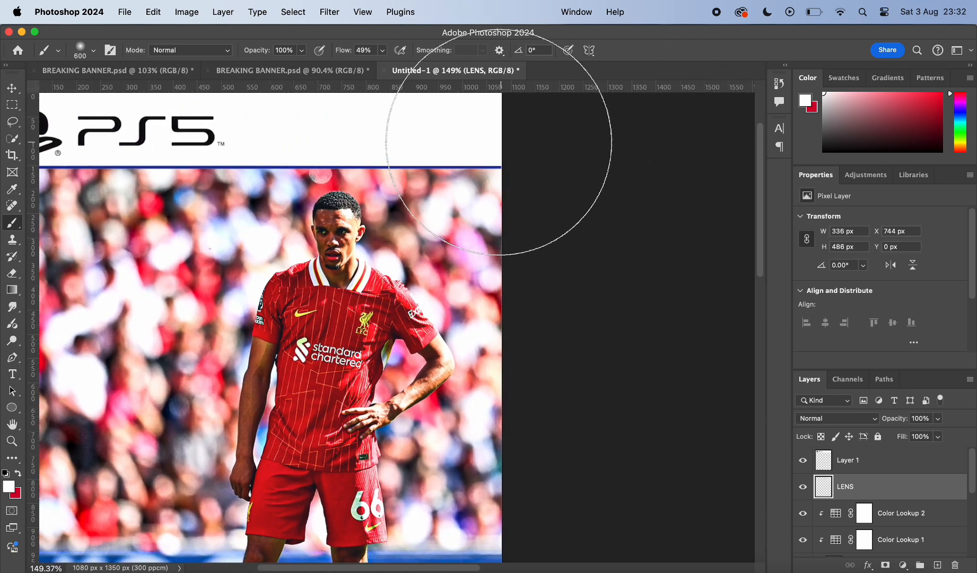
{"action": "key", "text": "bracketright"}
{"action": "key", "text": "bracketright"}
{"action": "left_click", "coordinate": [492, 143]}
{"action": "scroll", "coordinate": [514, 250], "scroll_direction": "down", "scroll_amount": 5}
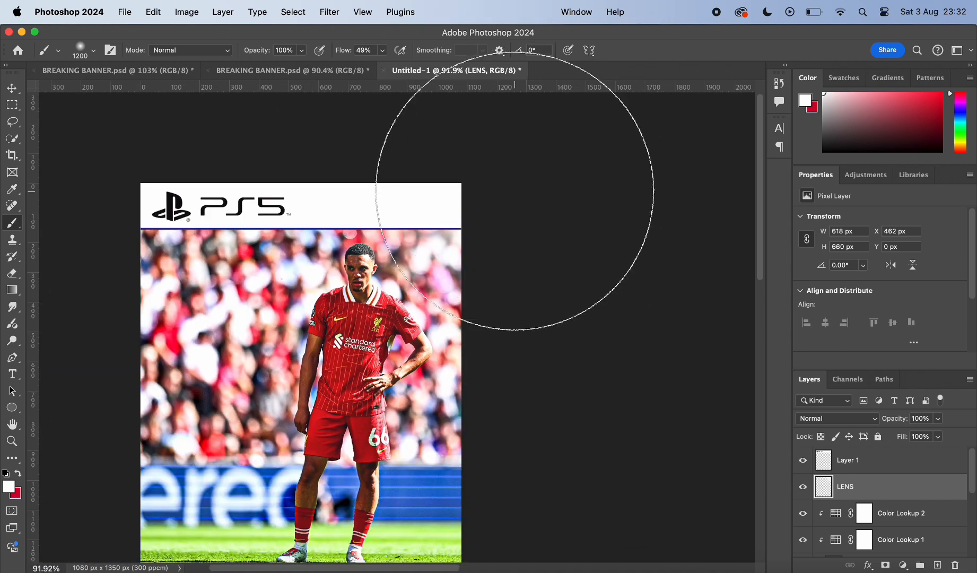
Try strengthening the corner glow with an extra 900 px white dab, and undo it
{"action": "scroll", "coordinate": [557, 160], "scroll_direction": "up", "scroll_amount": 6}
{"action": "key", "text": "bracketleft"}
{"action": "key", "text": "bracketleft"}
{"action": "key", "text": "bracketleft"}
{"action": "scroll", "coordinate": [550, 157], "scroll_direction": "down", "scroll_amount": 5}
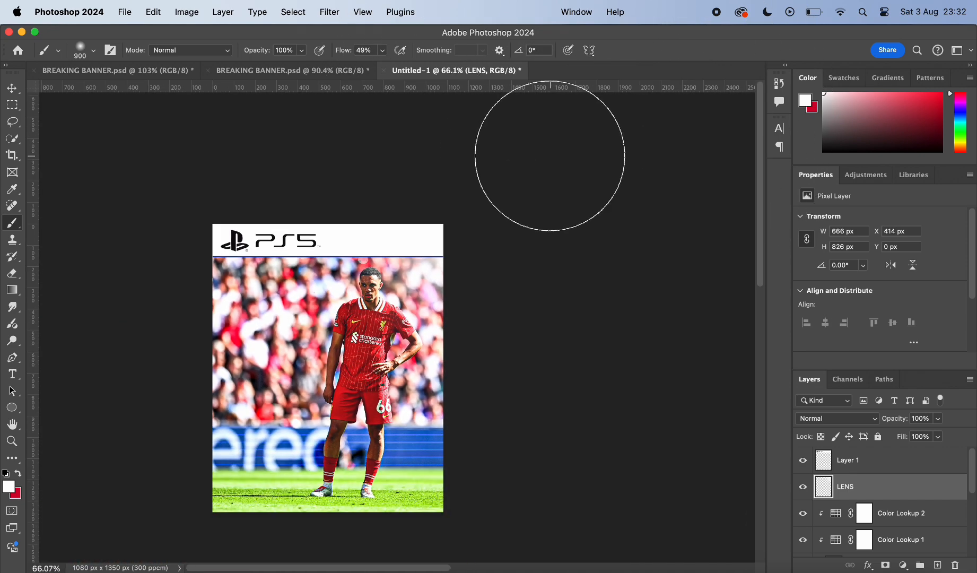
{"action": "scroll", "coordinate": [550, 155], "scroll_direction": "up", "scroll_amount": 5}
{"action": "key", "text": "super+z"}
{"action": "scroll", "coordinate": [610, 209], "scroll_direction": "down", "scroll_amount": 5}
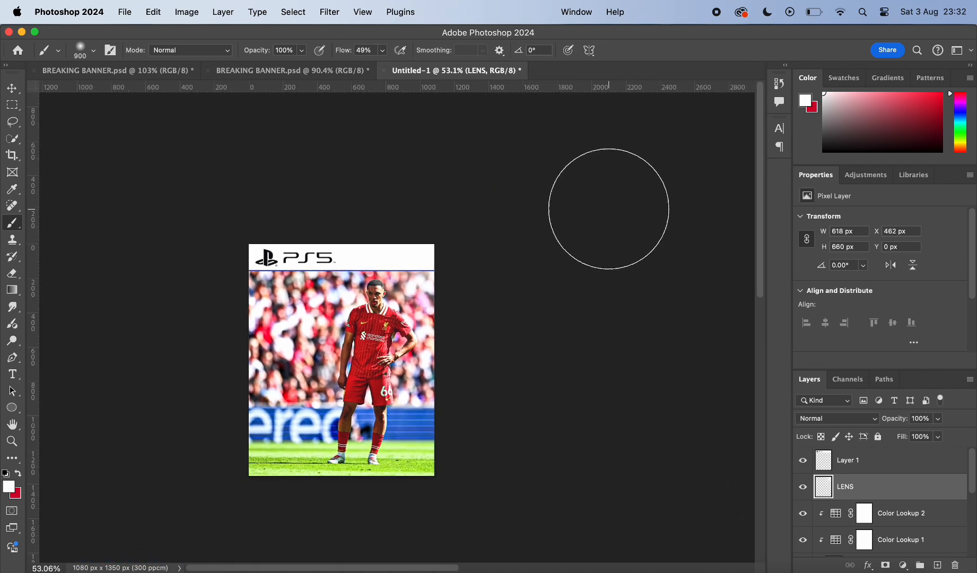
Add a clipped Exposure adjustment of +1.90 above Color Lookup 2 and invert its mask to black
{"action": "scroll", "coordinate": [609, 210], "scroll_direction": "up", "scroll_amount": 7}
{"action": "key", "text": "v"}
{"action": "left_click", "coordinate": [897, 513]}
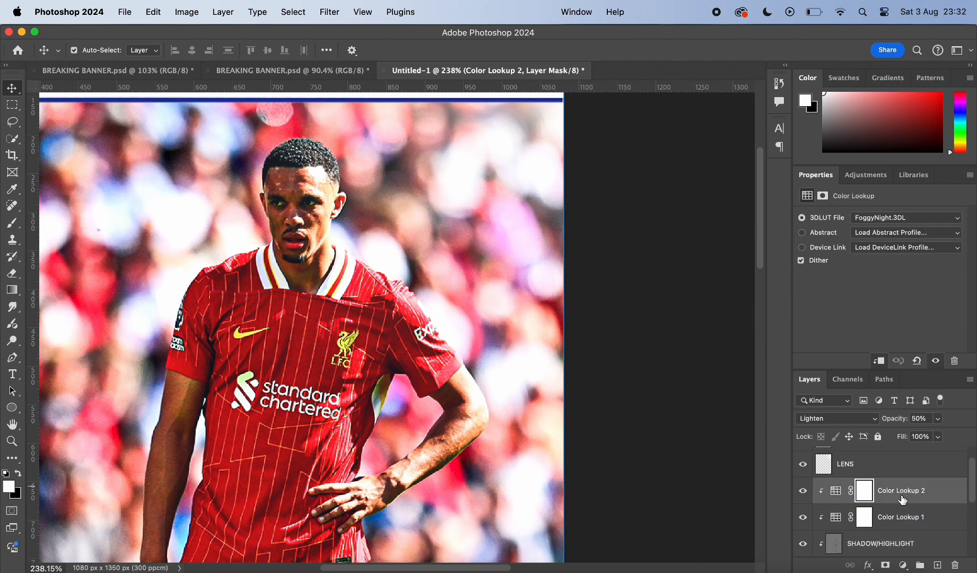
{"action": "left_click", "coordinate": [904, 565]}
{"action": "left_click", "coordinate": [911, 408]}
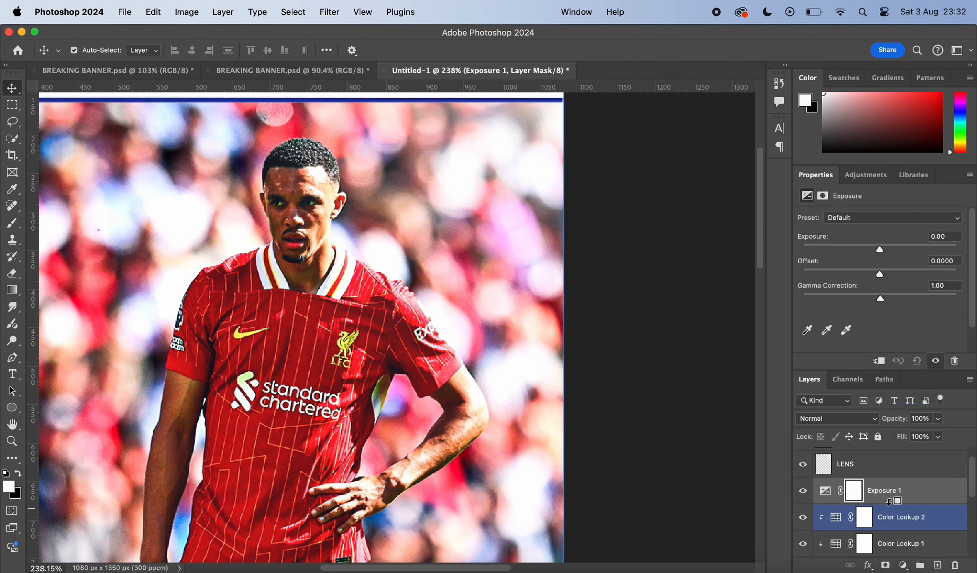
{"action": "left_click_drag", "start_coordinate": [882, 247], "coordinate": [904, 251]}
{"action": "key", "text": "super+i"}
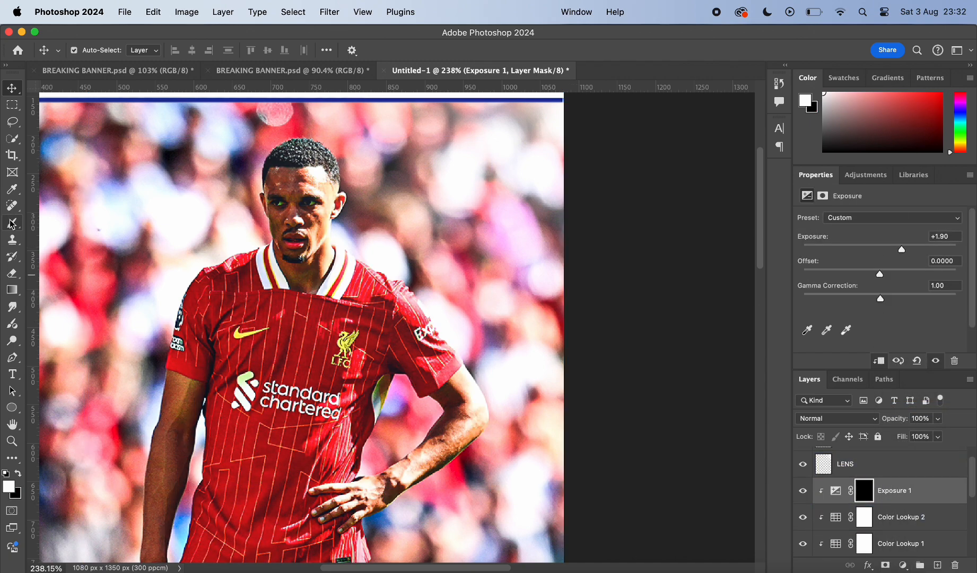
Brush white at 10% flow and 15 px into the Exposure mask to brighten the player's lit shoulder and sleeve
{"action": "left_click", "coordinate": [11, 223]}
{"action": "scroll", "coordinate": [398, 178], "scroll_direction": "up", "scroll_amount": 5}
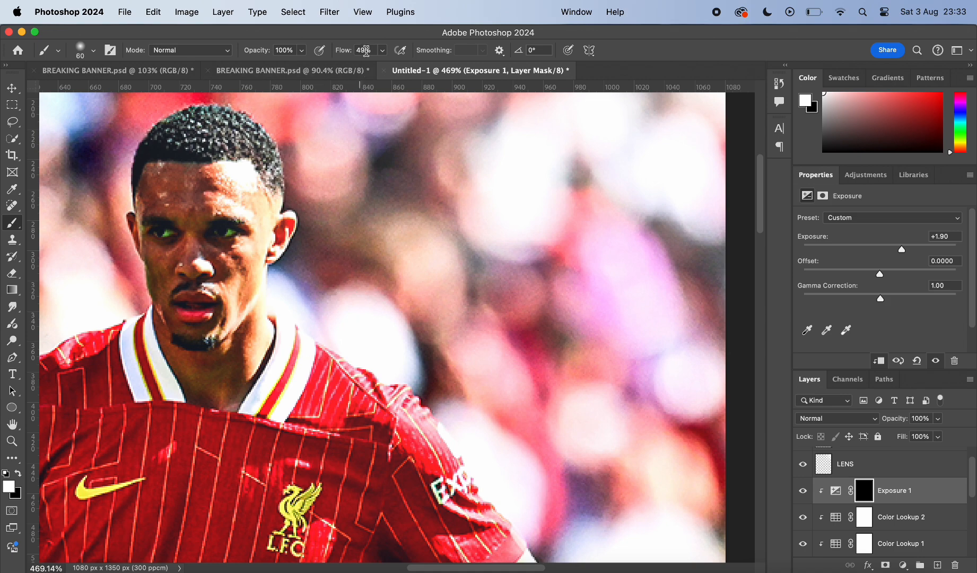
{"action": "key", "text": "Return"}
{"action": "key", "text": "bracketleft"}
{"action": "scroll", "coordinate": [339, 297], "scroll_direction": "up", "scroll_amount": 3}
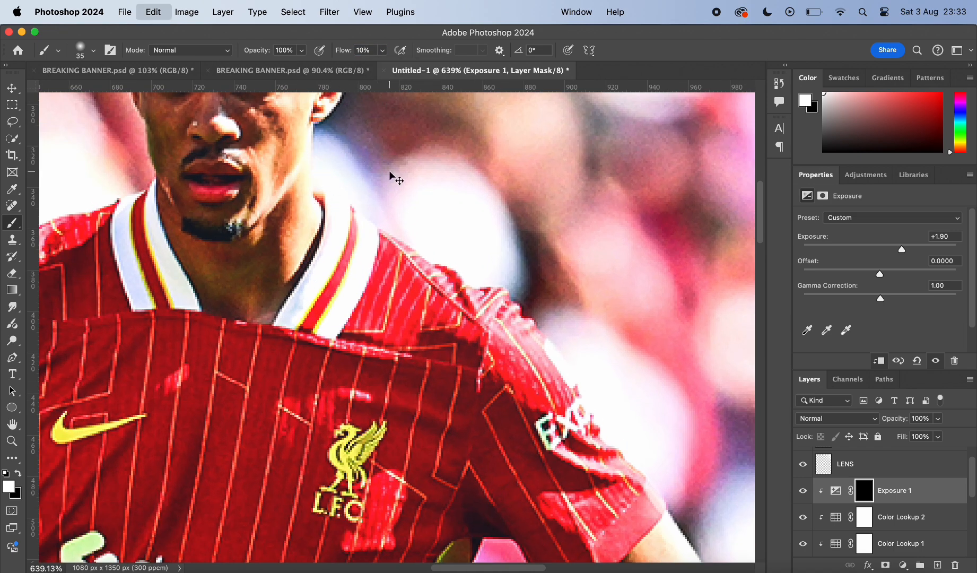
{"action": "scroll", "coordinate": [355, 177], "scroll_direction": "up", "scroll_amount": 2}
{"action": "scroll", "coordinate": [354, 177], "scroll_direction": "right", "scroll_amount": 2}
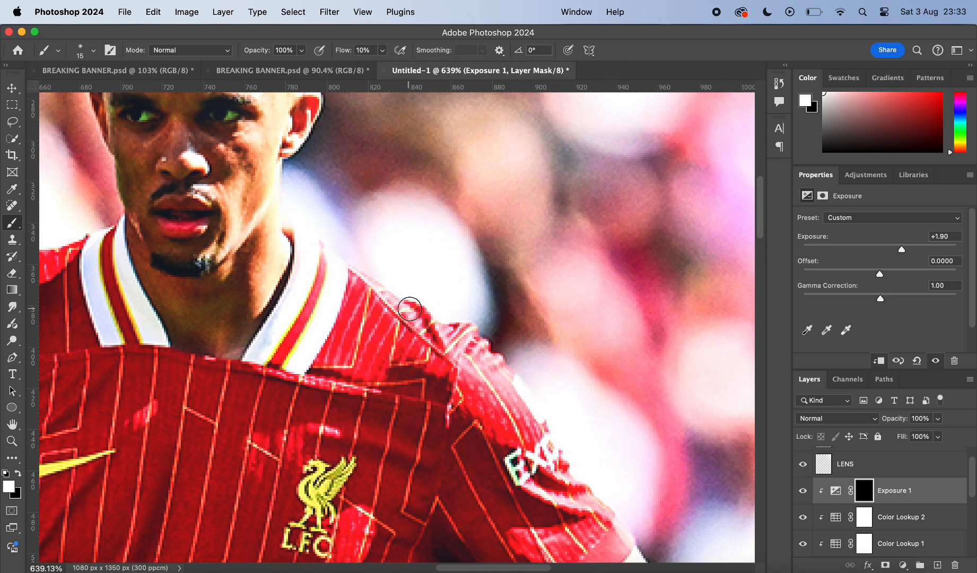
{"action": "scroll", "coordinate": [500, 354], "scroll_direction": "down", "scroll_amount": 5}
{"action": "scroll", "coordinate": [499, 355], "scroll_direction": "right", "scroll_amount": 2}
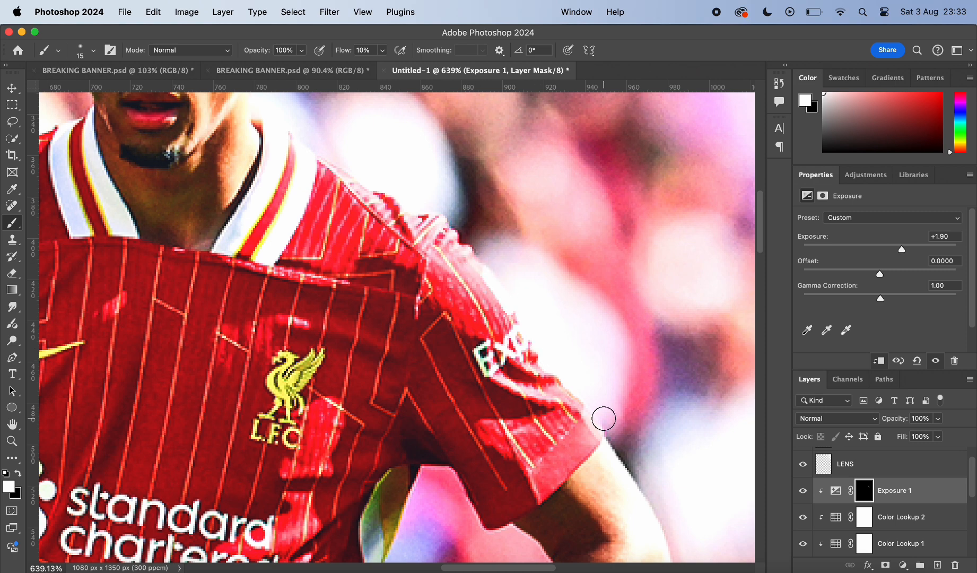
Brighten the lit outer edges of the bent arm, shirt hem, shorts and leg through the Exposure mask
{"action": "scroll", "coordinate": [609, 434], "scroll_direction": "down", "scroll_amount": 7}
{"action": "scroll", "coordinate": [609, 434], "scroll_direction": "right", "scroll_amount": 2}
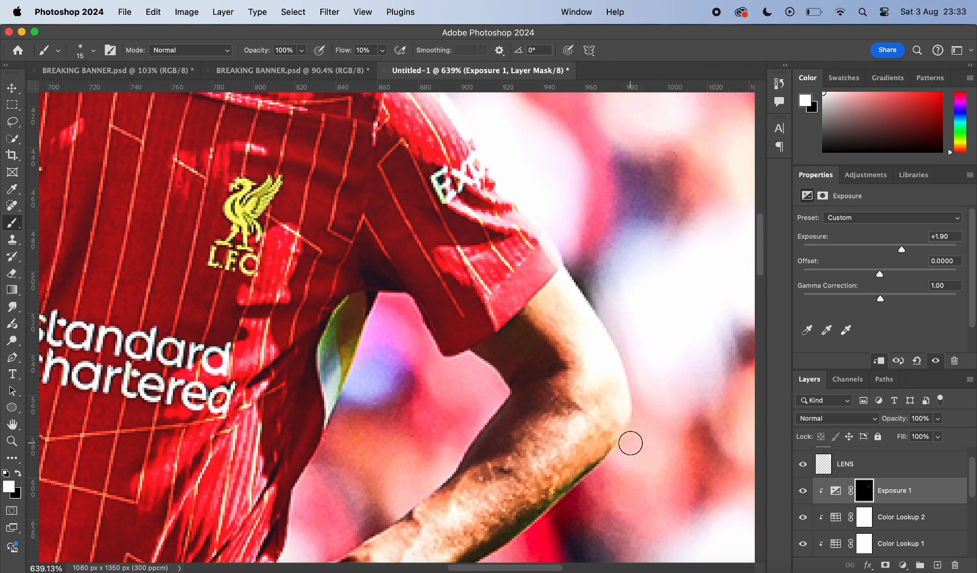
{"action": "scroll", "coordinate": [630, 443], "scroll_direction": "down", "scroll_amount": 15}
{"action": "scroll", "coordinate": [631, 443], "scroll_direction": "left", "scroll_amount": 1}
{"action": "scroll", "coordinate": [363, 467], "scroll_direction": "down", "scroll_amount": 6}
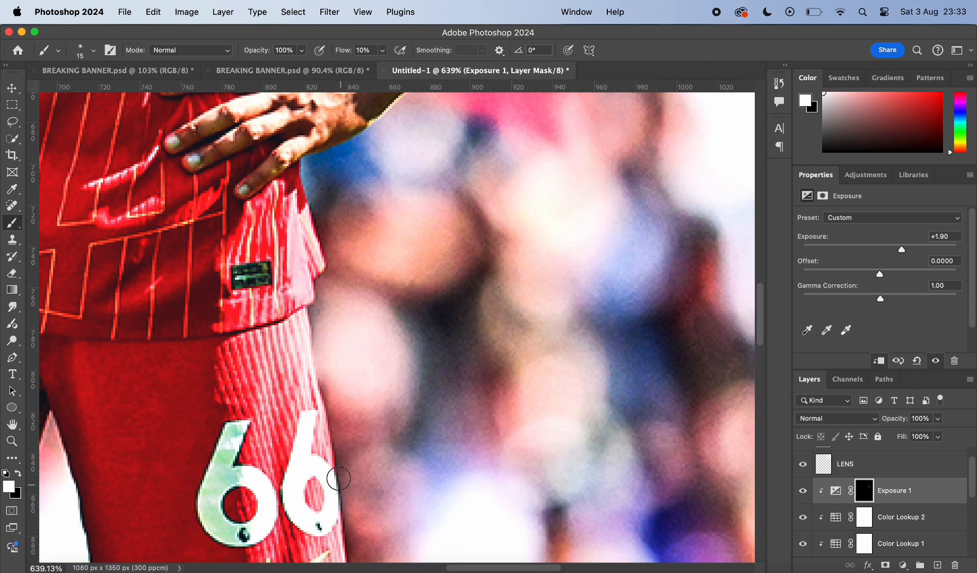
{"action": "scroll", "coordinate": [339, 479], "scroll_direction": "down", "scroll_amount": 12}
{"action": "scroll", "coordinate": [319, 343], "scroll_direction": "down", "scroll_amount": 10}
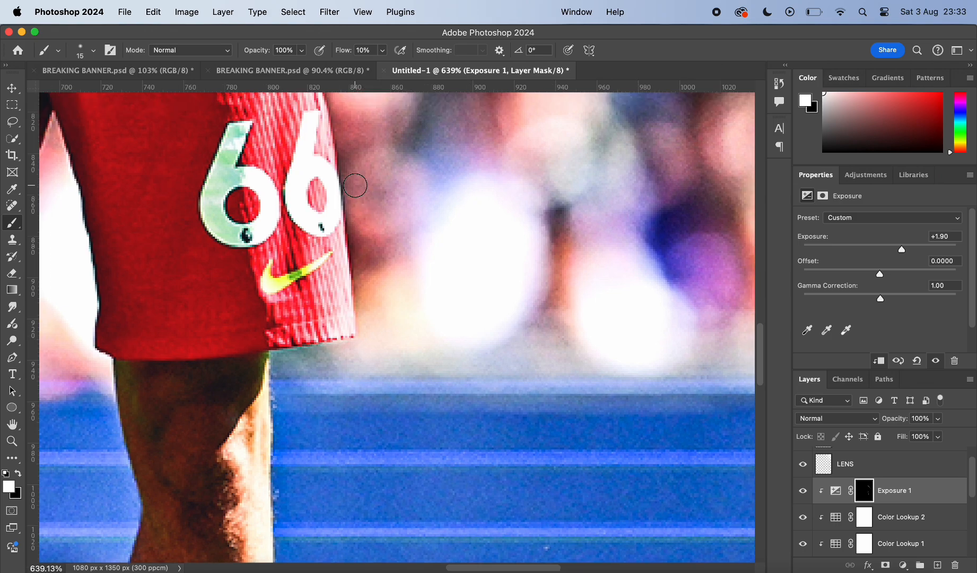
Brighten the lit side of the player's face, ear and hair through the Exposure mask with 9 and 15 px brushes
{"action": "scroll", "coordinate": [414, 240], "scroll_direction": "up", "scroll_amount": 10}
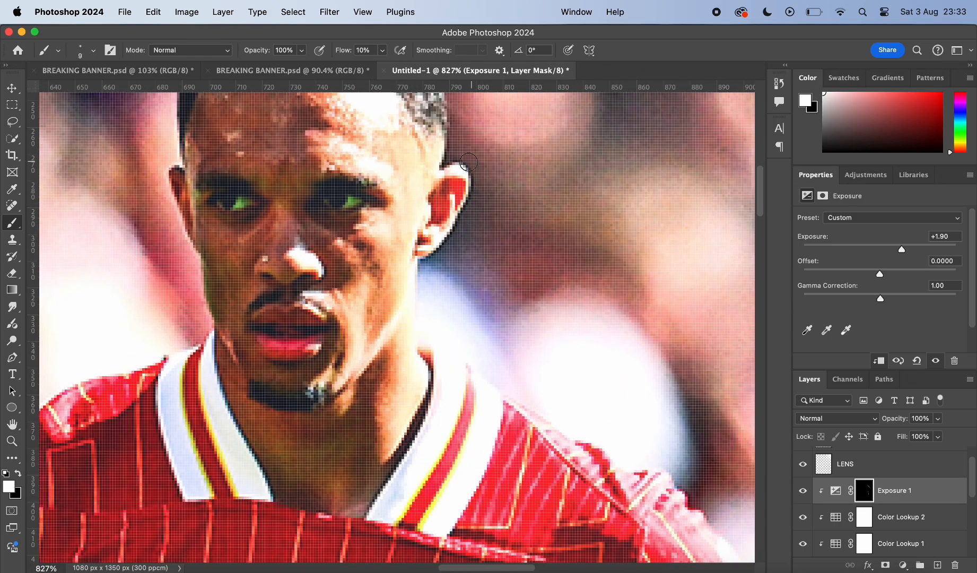
{"action": "scroll", "coordinate": [468, 162], "scroll_direction": "up", "scroll_amount": 4}
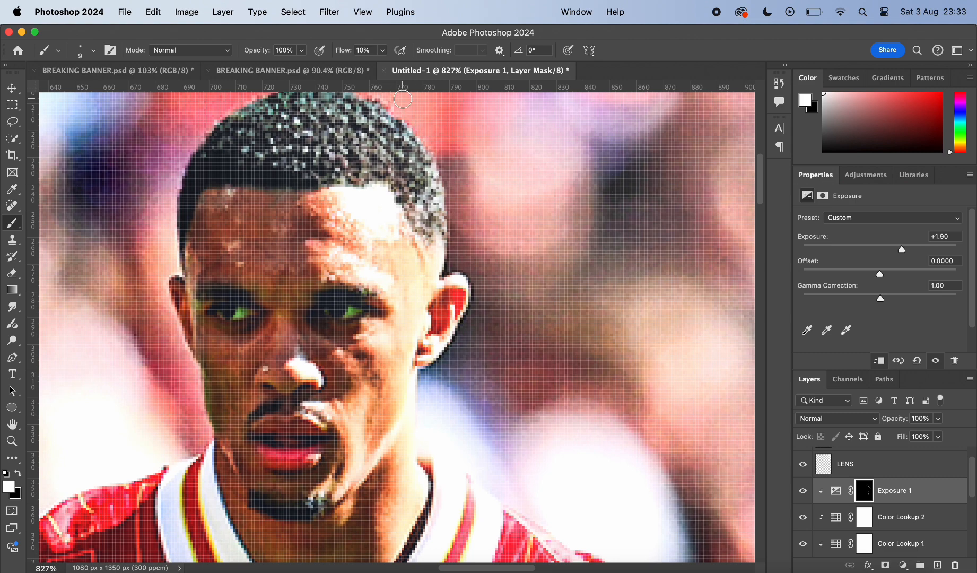
{"action": "scroll", "coordinate": [466, 206], "scroll_direction": "up", "scroll_amount": 5}
{"action": "key", "text": "bracketright"}
{"action": "key", "text": "bracketright"}
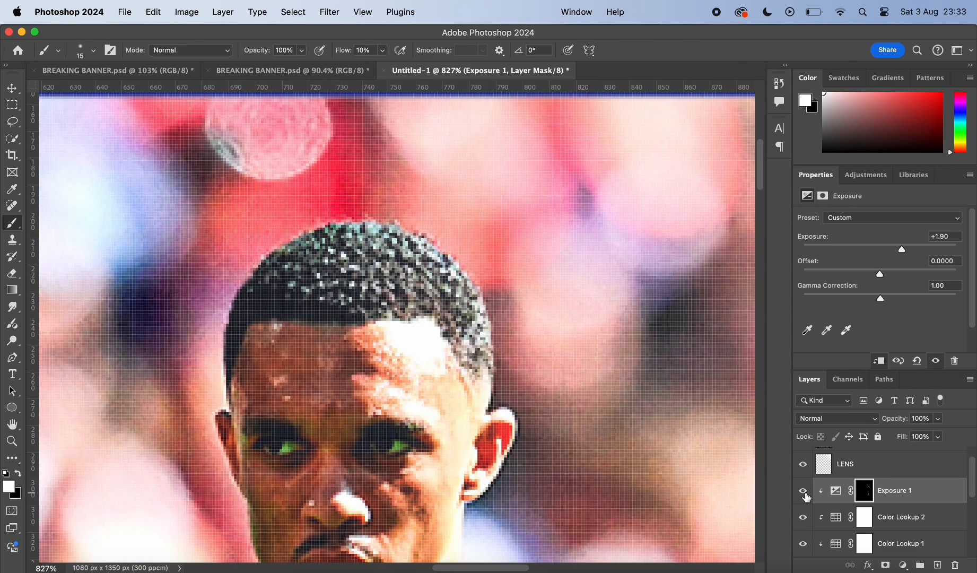
{"action": "scroll", "coordinate": [635, 363], "scroll_direction": "down", "scroll_amount": 10}
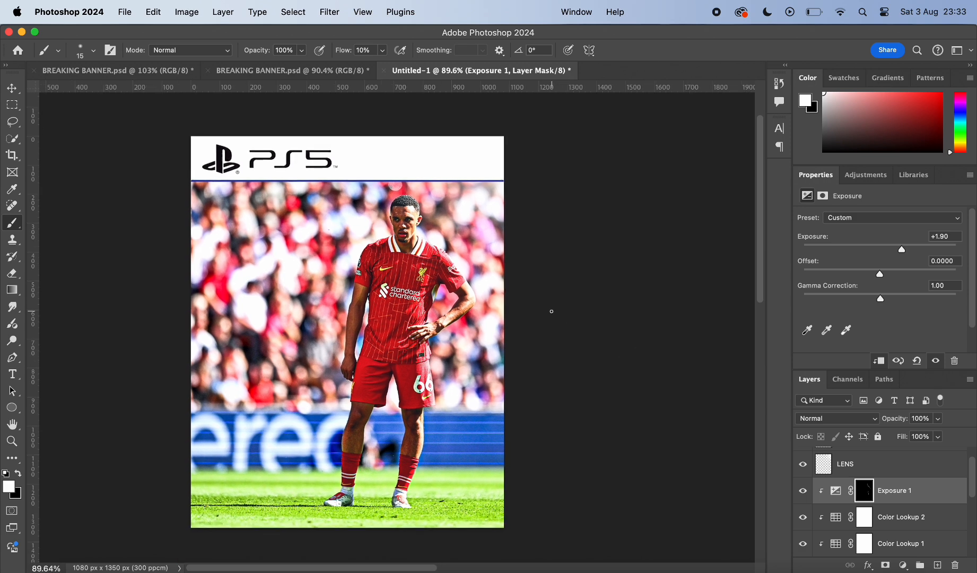
Try shifting the white glow on the LENS layer slightly with Free Transform
{"action": "scroll", "coordinate": [551, 311], "scroll_direction": "up", "scroll_amount": 2}
{"action": "left_click", "coordinate": [840, 463]}
{"action": "key", "text": "super+t"}
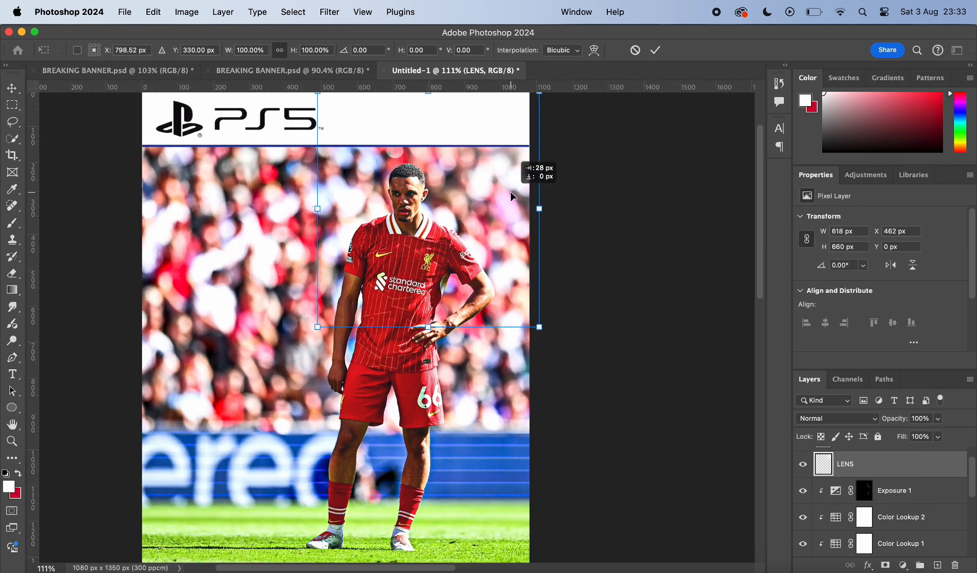
{"action": "left_click_drag", "start_coordinate": [510, 192], "coordinate": [505, 193]}
{"action": "left_click", "coordinate": [644, 225]}
{"action": "scroll", "coordinate": [644, 225], "scroll_direction": "down", "scroll_amount": 3}
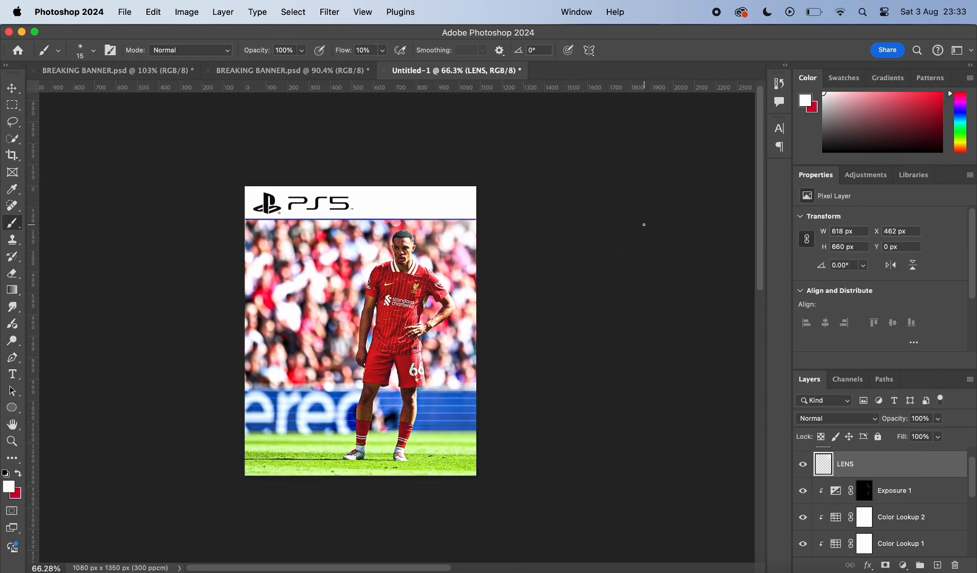
{"action": "scroll", "coordinate": [644, 225], "scroll_direction": "up", "scroll_amount": 5}
{"action": "key", "text": "super+t"}
{"action": "left_click_drag", "start_coordinate": [563, 267], "coordinate": [564, 269]}
{"action": "key", "text": "Return"}
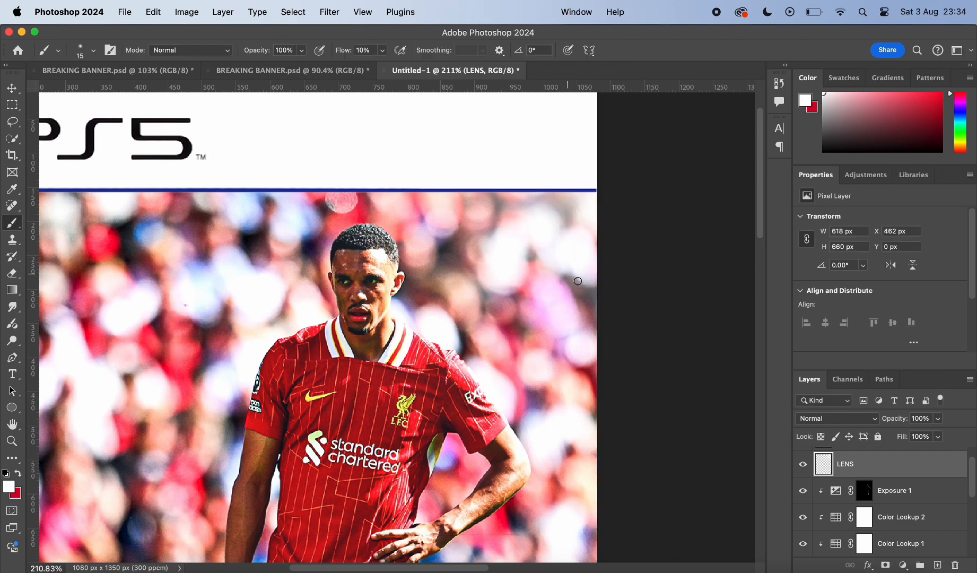
Switch to Safari and search Google Images for "pegi 3 png"
{"action": "scroll", "coordinate": [578, 281], "scroll_direction": "down", "scroll_amount": 5}
{"action": "scroll", "coordinate": [397, 348], "scroll_direction": "up", "scroll_amount": 2}
{"action": "scroll", "coordinate": [155, 349], "scroll_direction": "down", "scroll_amount": 1}
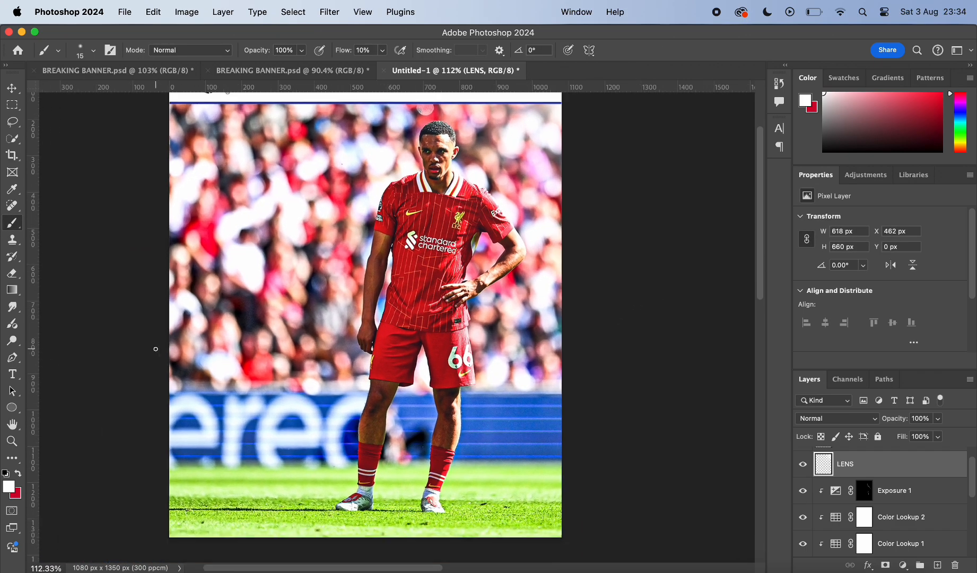
{"action": "left_click", "coordinate": [161, 562]}
{"action": "triple_click", "coordinate": [212, 95]}
{"action": "type", "text": "pegi "}
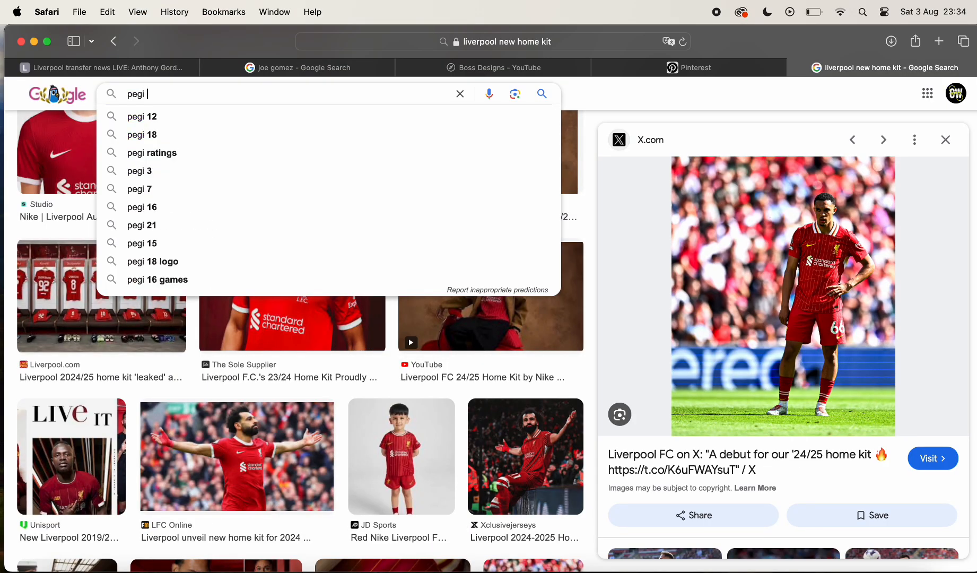
{"action": "type", "text": "3 png"}
{"action": "key", "text": "Return"}
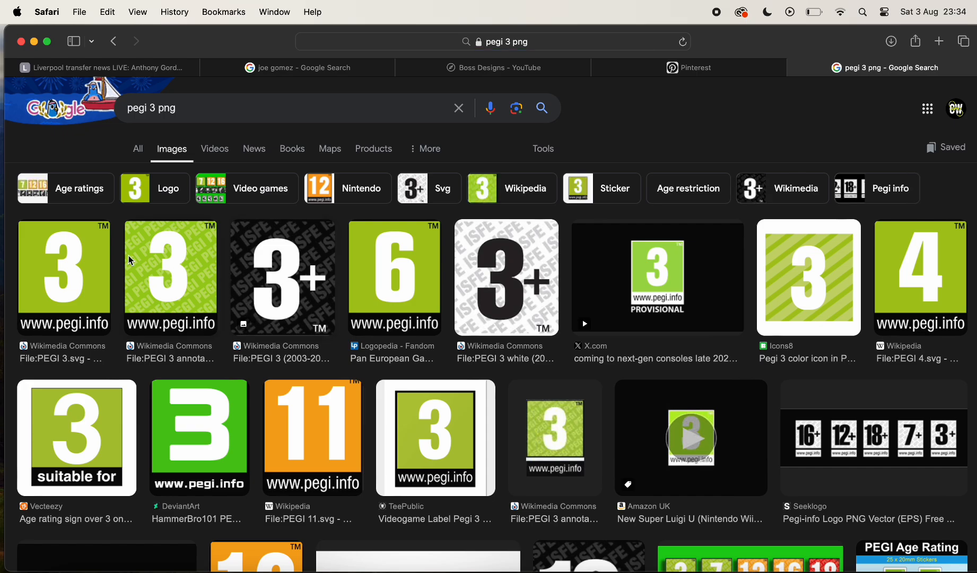
Bring the Wikimedia Commons PEGI 3 graphic into the Photoshop cover and scale it to about 152 × 185 px near the cover's lower-left corner
{"action": "left_click", "coordinate": [74, 274]}
{"action": "left_click_drag", "start_coordinate": [742, 282], "coordinate": [262, 408]}
{"action": "key", "text": "super+t"}
{"action": "left_click_drag", "start_coordinate": [295, 481], "coordinate": [221, 476]}
{"action": "key", "text": "Return"}
Scale the PEGI 3 graphic down slightly, keeping it in the cover's lower-left corner, and deselect it
{"action": "key", "text": "super+t"}
{"action": "scroll", "coordinate": [179, 388], "scroll_direction": "down", "scroll_amount": 3}
{"action": "scroll", "coordinate": [181, 388], "scroll_direction": "up", "scroll_amount": 8}
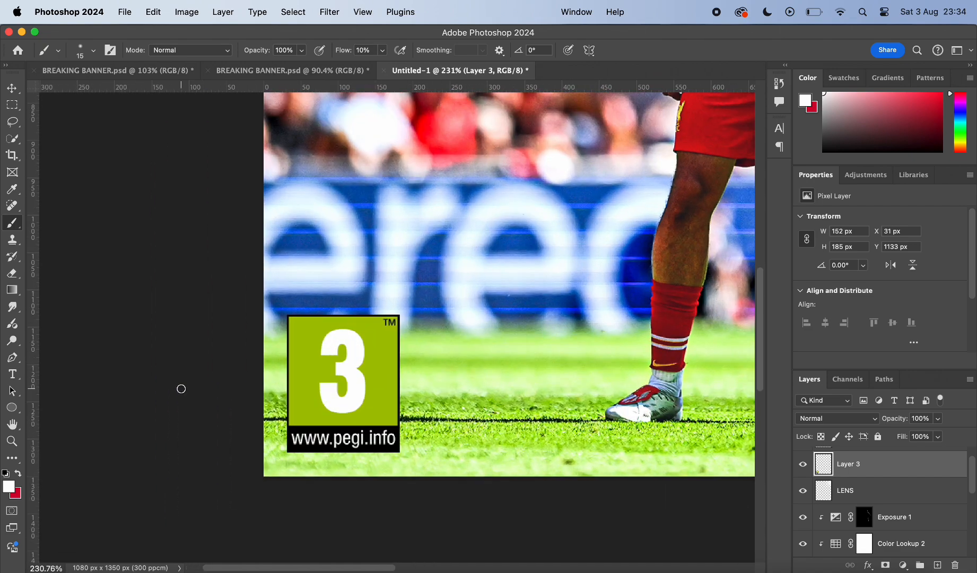
{"action": "left_click_drag", "start_coordinate": [240, 375], "coordinate": [238, 377]}
{"action": "left_click_drag", "start_coordinate": [401, 229], "coordinate": [381, 255]}
{"action": "key", "text": "Return"}
{"action": "key", "text": "v"}
{"action": "left_click", "coordinate": [109, 178]}
{"action": "scroll", "coordinate": [106, 186], "scroll_direction": "down", "scroll_amount": 10}
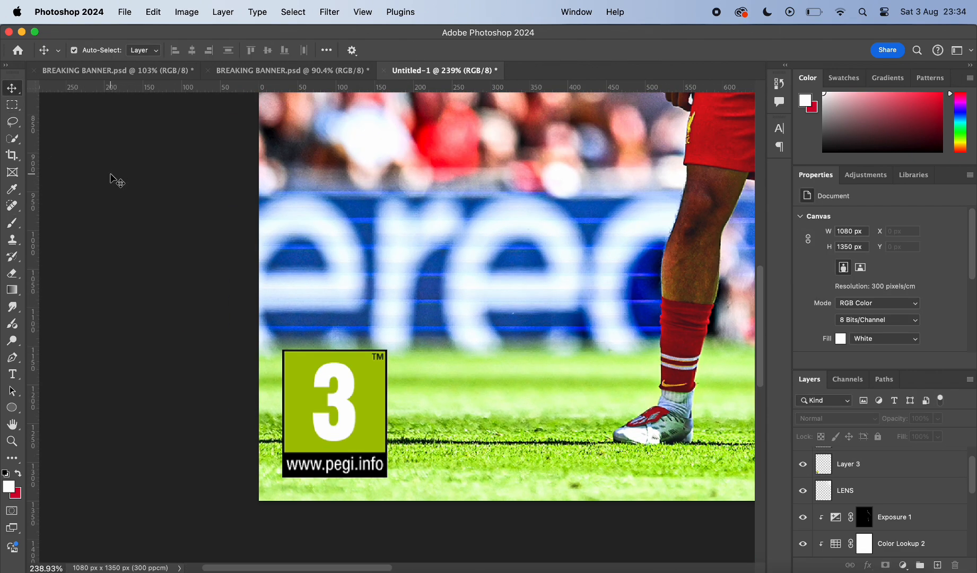
{"action": "scroll", "coordinate": [579, 276], "scroll_direction": "up", "scroll_amount": 5}
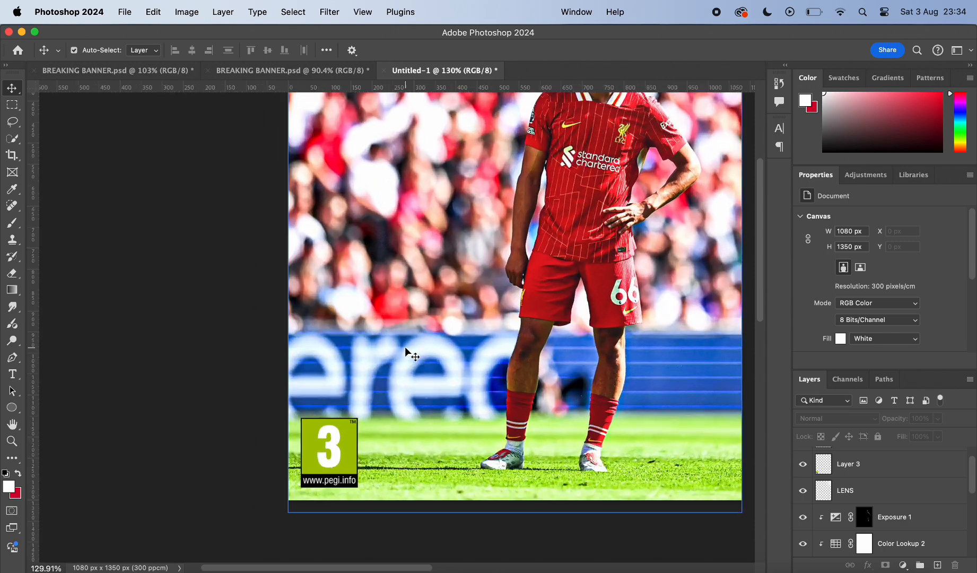
{"action": "scroll", "coordinate": [207, 375], "scroll_direction": "down", "scroll_amount": 5}
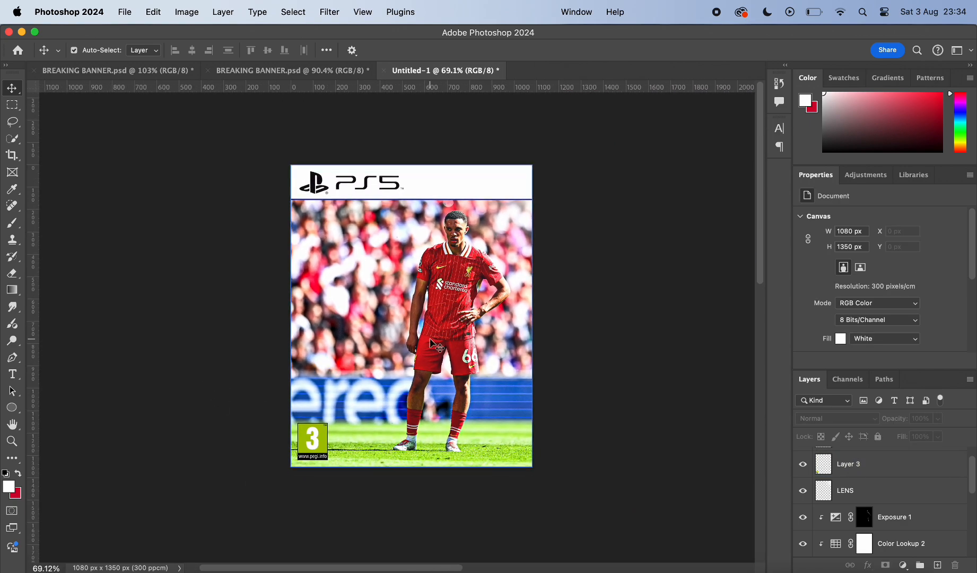
{"action": "scroll", "coordinate": [432, 345], "scroll_direction": "up", "scroll_amount": 2}
{"action": "scroll", "coordinate": [432, 345], "scroll_direction": "down", "scroll_amount": 2}
{"action": "scroll", "coordinate": [432, 345], "scroll_direction": "up", "scroll_amount": 3}
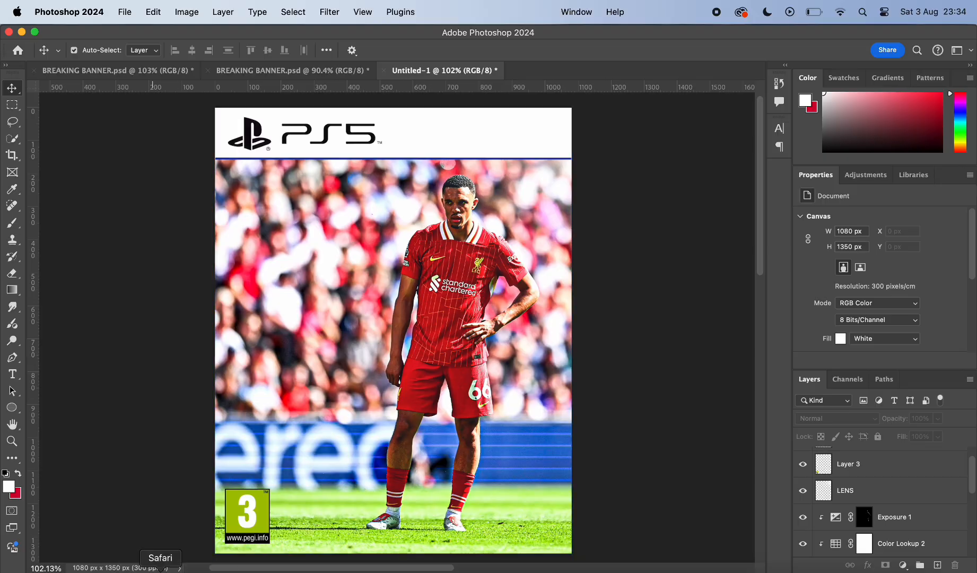
Switch back to Safari and search Google Images for "ea fc 25 png"
{"action": "left_click", "coordinate": [161, 565]}
{"action": "left_click", "coordinate": [539, 116]}
{"action": "key", "text": "super+a"}
{"action": "type", "text": "ea fc"}
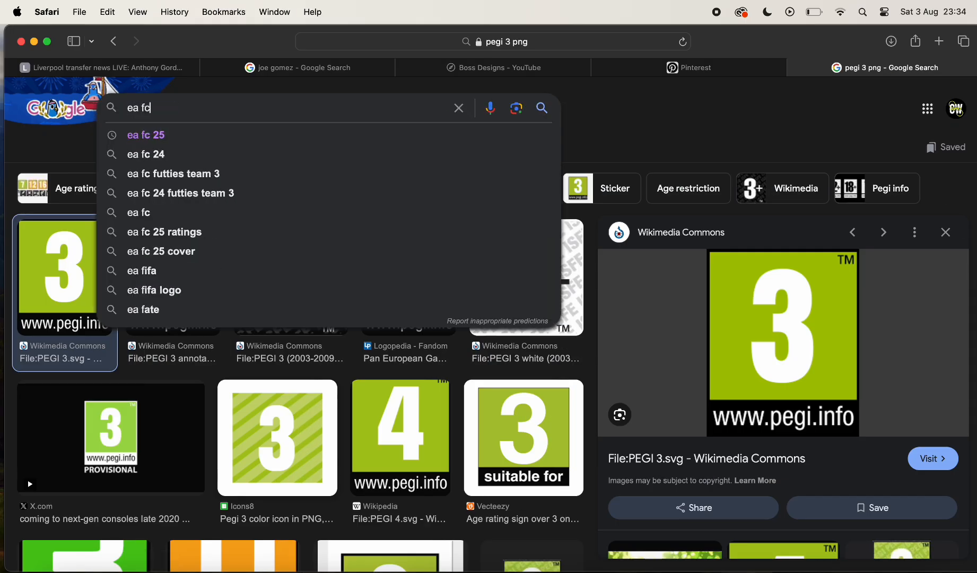
{"action": "type", "text": " l"}
{"action": "key", "text": "BackSpace"}
{"action": "type", "text": "2"}
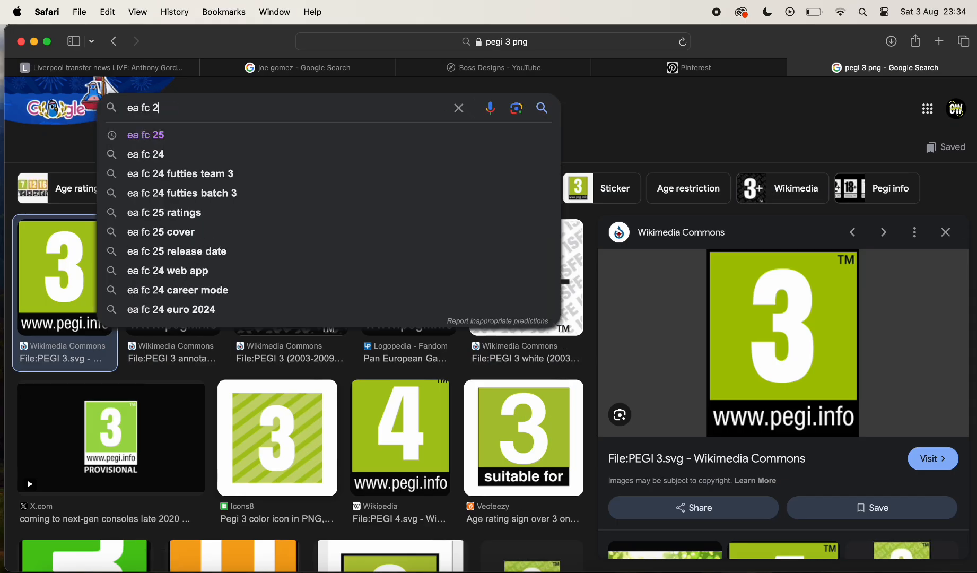
{"action": "type", "text": "5 png"}
{"action": "key", "text": "Return"}
Find the green EA Sports FC 25 logo from Sports Illustrated among the image results and bring it into the Photoshop cover
{"action": "scroll", "coordinate": [314, 321], "scroll_direction": "down", "scroll_amount": 10}
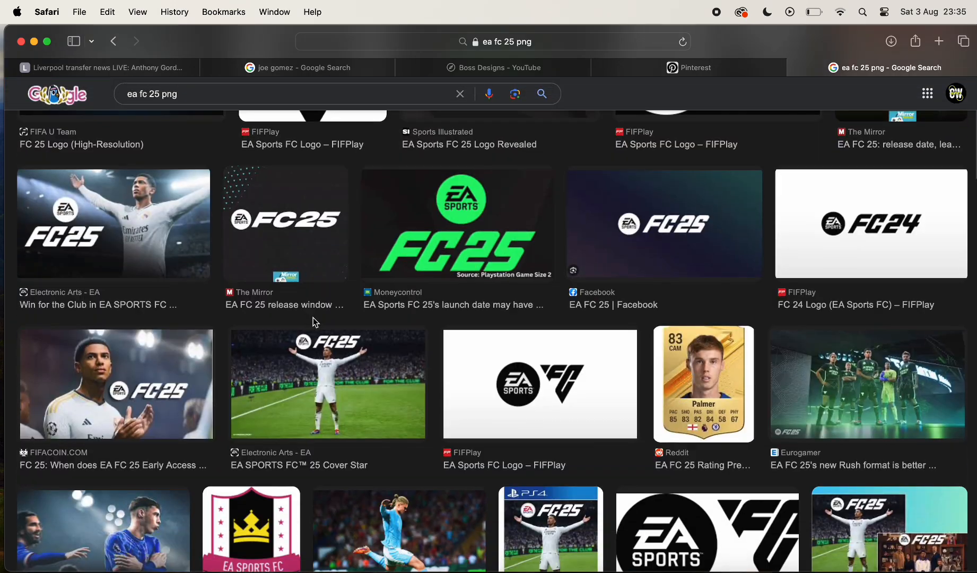
{"action": "scroll", "coordinate": [314, 321], "scroll_direction": "up", "scroll_amount": 10}
{"action": "scroll", "coordinate": [315, 322], "scroll_direction": "down", "scroll_amount": 1}
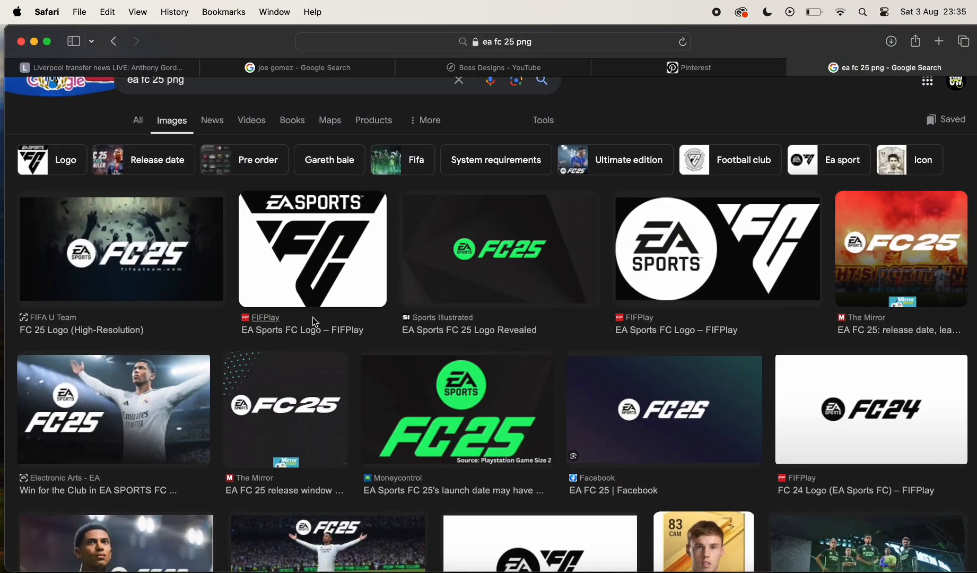
{"action": "left_click", "coordinate": [498, 248]}
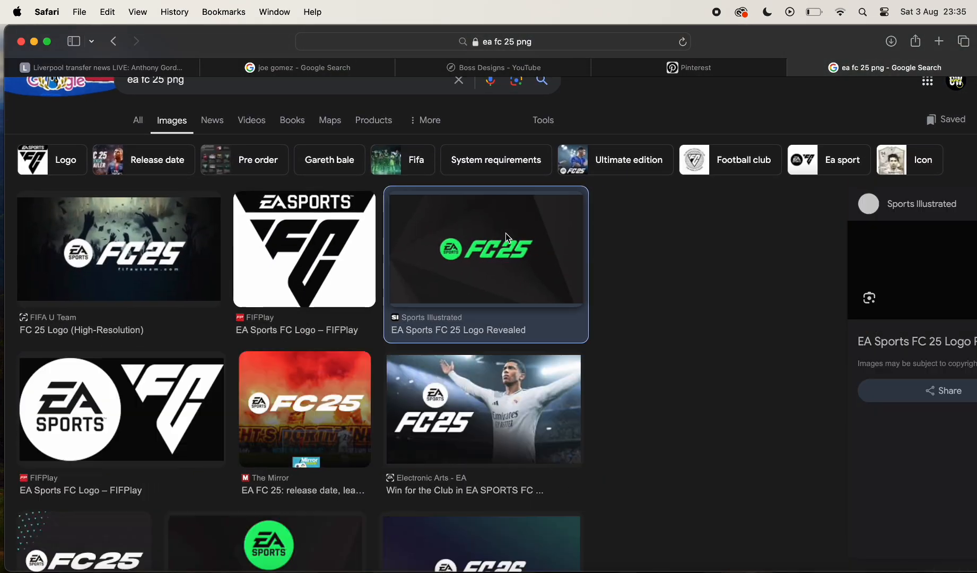
{"action": "scroll", "coordinate": [690, 334], "scroll_direction": "down", "scroll_amount": 4}
{"action": "left_click", "coordinate": [905, 345]}
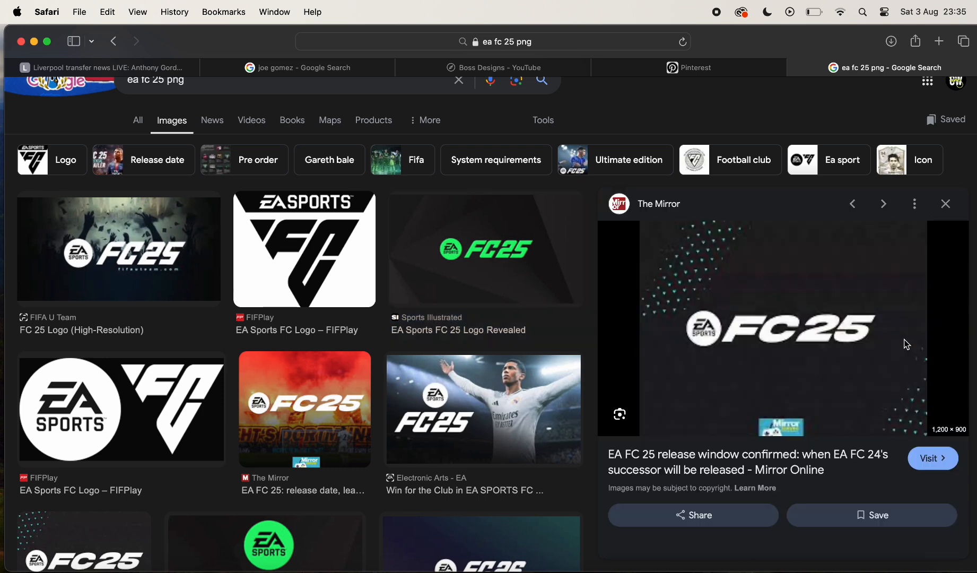
{"action": "scroll", "coordinate": [846, 326], "scroll_direction": "down", "scroll_amount": 5}
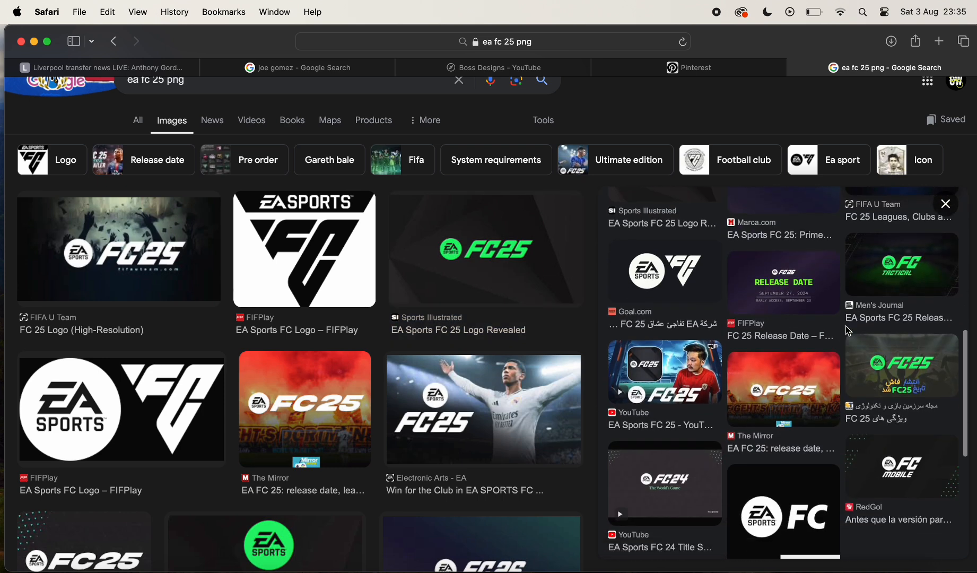
{"action": "left_click", "coordinate": [845, 325]}
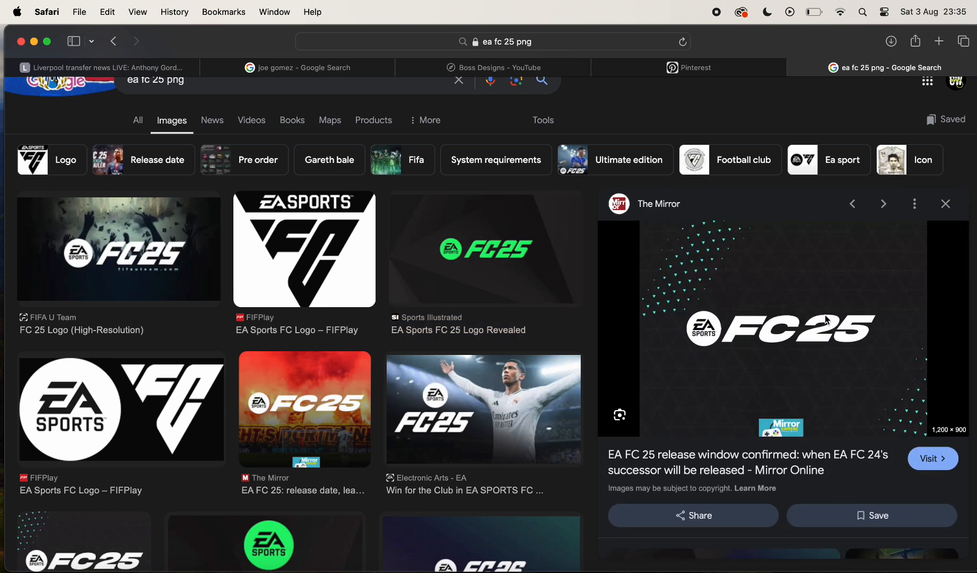
{"action": "left_click", "coordinate": [498, 240]}
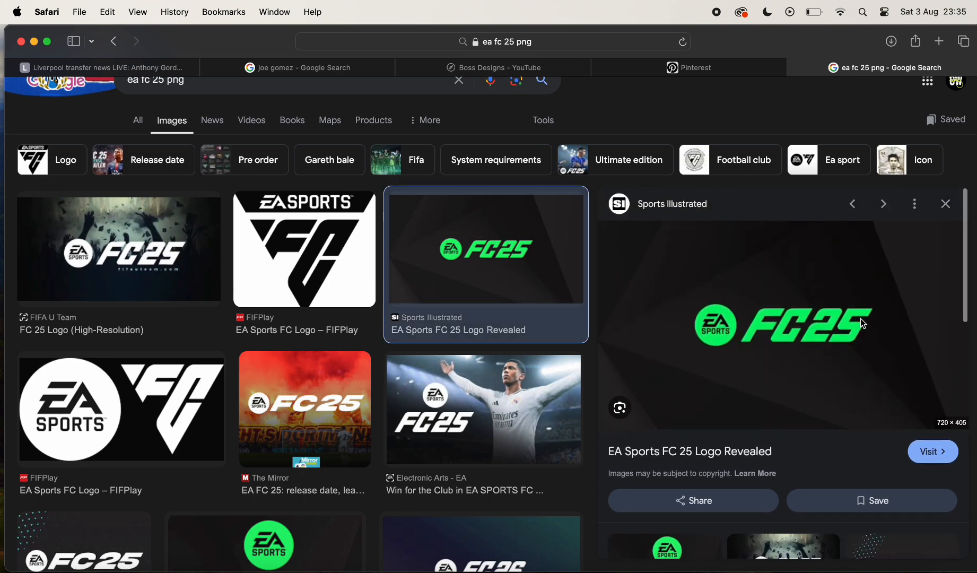
{"action": "left_click_drag", "start_coordinate": [863, 323], "coordinate": [317, 341]}
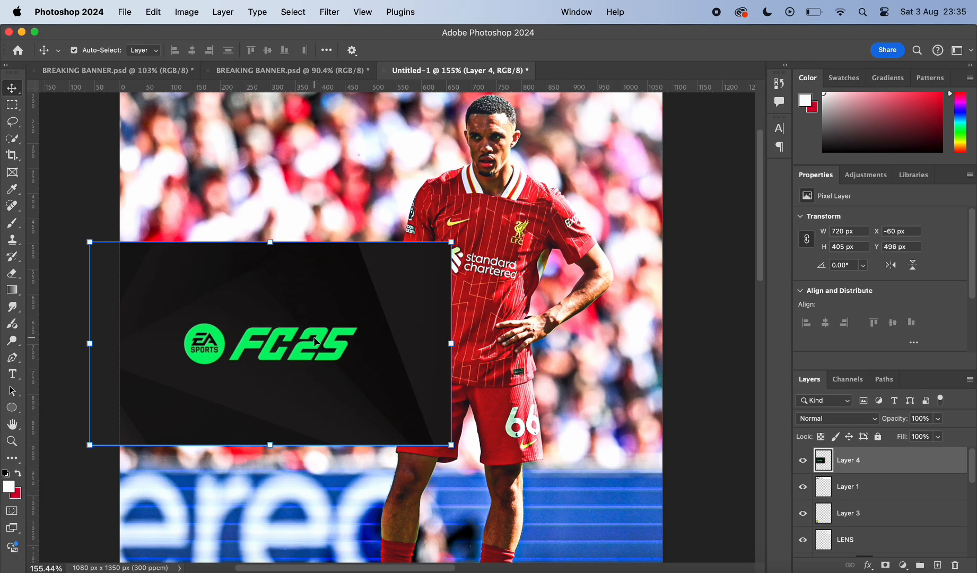
Enlarge the FC 25 logo image to about 1301 × 732 px and position it across the middle of the cover
{"action": "scroll", "coordinate": [315, 342], "scroll_direction": "up", "scroll_amount": 1}
{"action": "left_click_drag", "start_coordinate": [454, 338], "coordinate": [607, 337]}
{"action": "left_click_drag", "start_coordinate": [397, 313], "coordinate": [500, 311]}
{"action": "key", "text": "Return"}
{"action": "scroll", "coordinate": [501, 312], "scroll_direction": "up", "scroll_amount": 3}
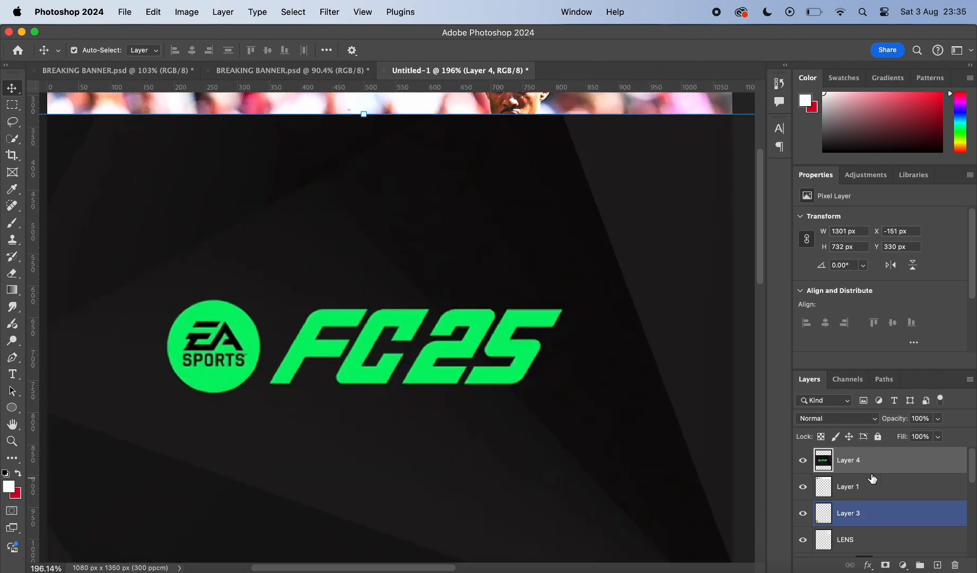
Hide the FC 25 logo's dark background with Blend If on the current layer's dark tones, and convert the layer to a Smart Object
{"action": "double_click", "coordinate": [893, 466]}
{"action": "left_click_drag", "start_coordinate": [651, 479], "coordinate": [711, 480]}
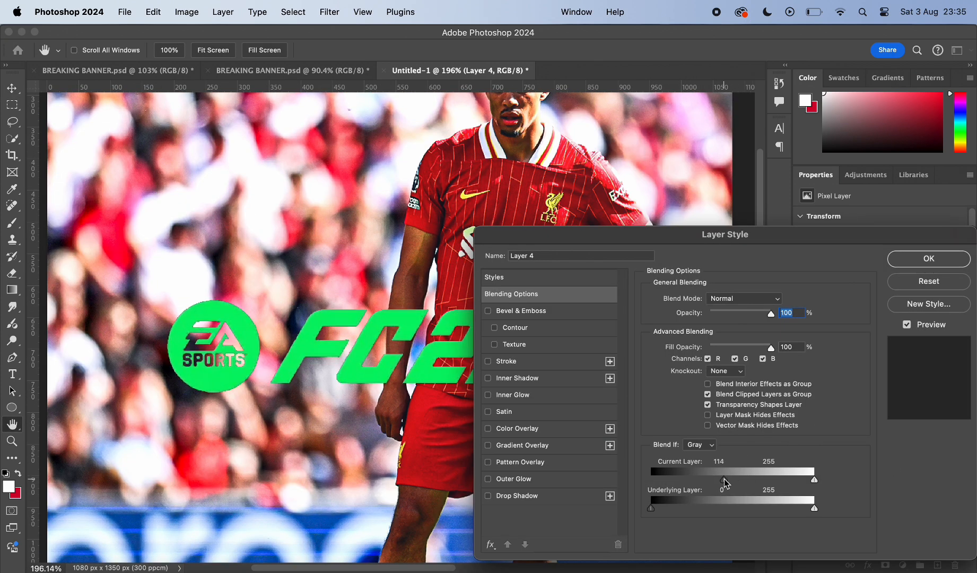
{"action": "mouse_move", "coordinate": [720, 484]}
{"action": "left_mouse_down"}
{"action": "mouse_move", "coordinate": [748, 482]}
{"action": "mouse_move", "coordinate": [703, 484]}
{"action": "left_mouse_up"}
{"action": "left_click", "coordinate": [910, 263]}
{"action": "right_click", "coordinate": [888, 460]}
{"action": "left_click", "coordinate": [803, 455]}
Apply a white Color Overlay at 100% opacity to the FC 25 logo layer
{"action": "double_click", "coordinate": [897, 458]}
{"action": "left_click", "coordinate": [551, 429]}
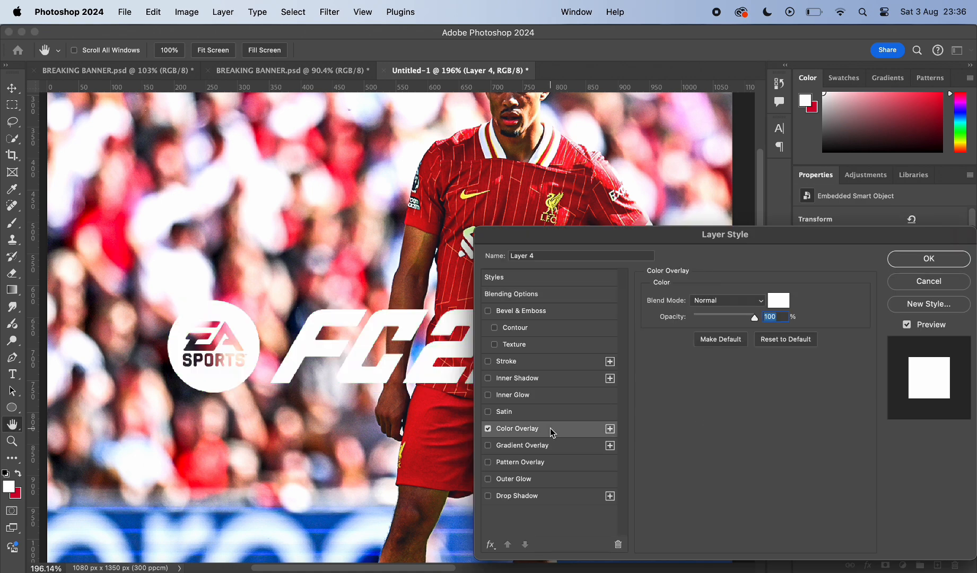
{"action": "left_click", "coordinate": [929, 259]}
Scale the FC 25 logo to 141.92% with Free Transform and center it across the player's waist
{"action": "scroll", "coordinate": [501, 338], "scroll_direction": "down", "scroll_amount": 8}
{"action": "scroll", "coordinate": [500, 338], "scroll_direction": "up", "scroll_amount": 4}
{"action": "right_click", "coordinate": [501, 338]}
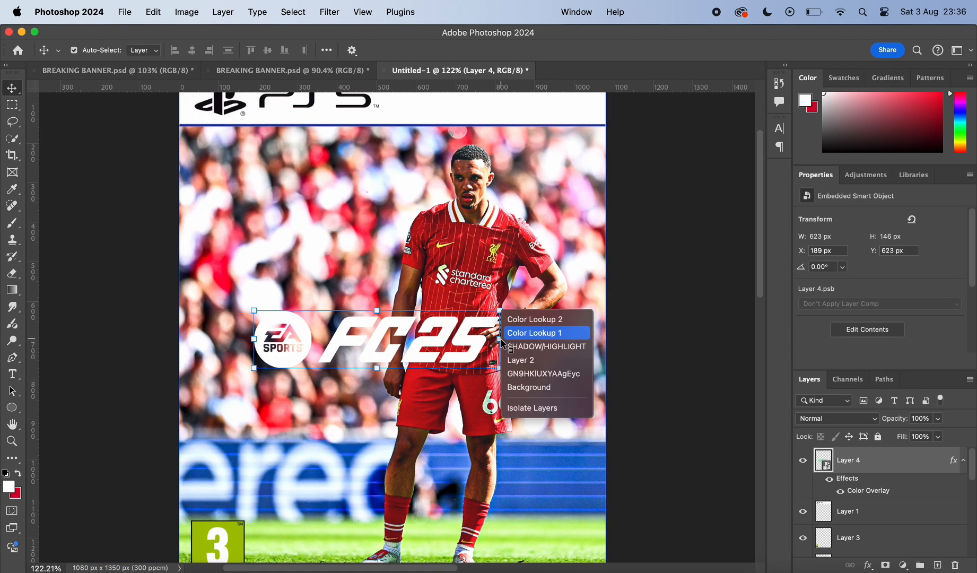
{"action": "left_click", "coordinate": [76, 108]}
{"action": "left_click_drag", "start_coordinate": [500, 339], "coordinate": [523, 338]}
{"action": "left_click_drag", "start_coordinate": [635, 339], "coordinate": [680, 339]}
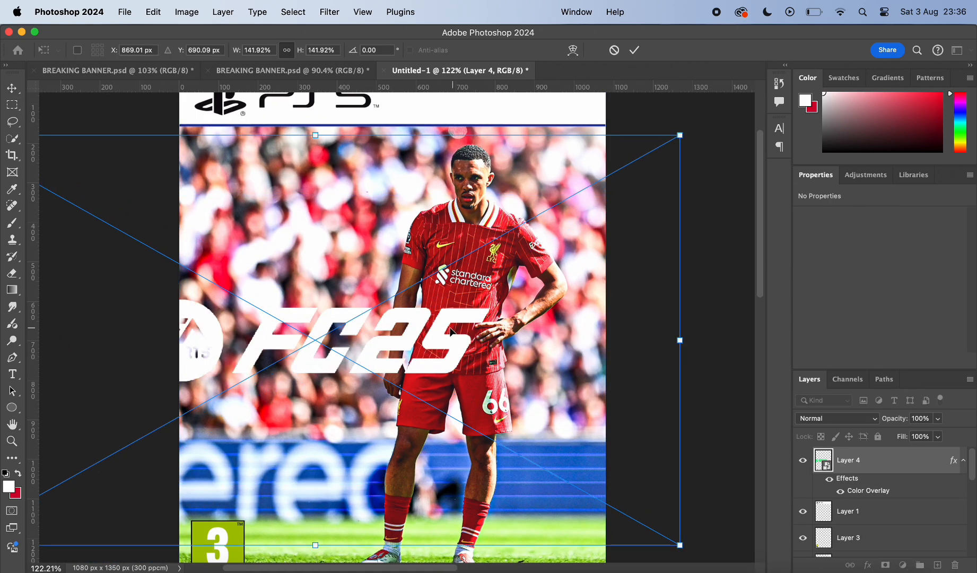
{"action": "left_click_drag", "start_coordinate": [449, 330], "coordinate": [537, 323]}
{"action": "scroll", "coordinate": [537, 325], "scroll_direction": "down", "scroll_amount": 4}
{"action": "scroll", "coordinate": [537, 325], "scroll_direction": "up", "scroll_amount": 3}
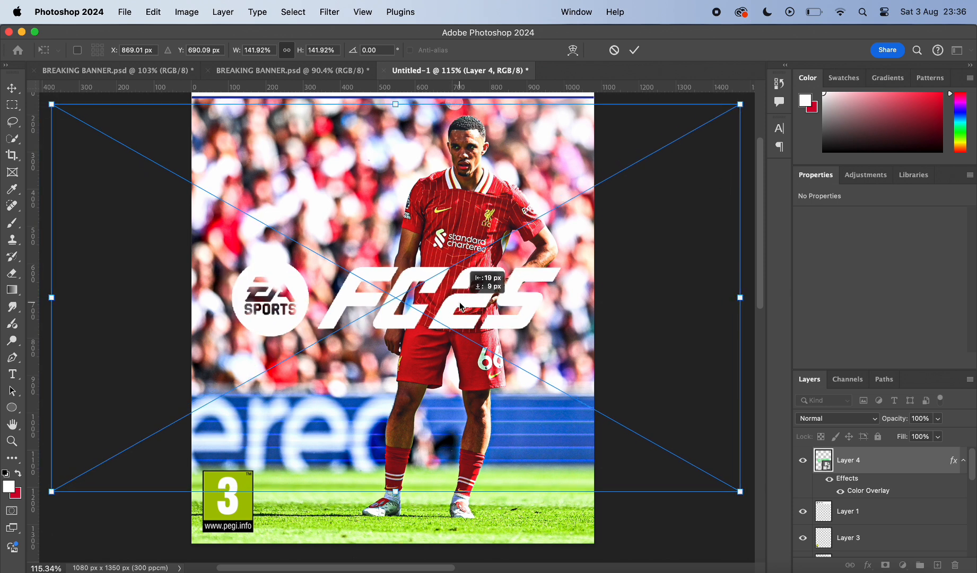
{"action": "key", "text": "Return"}
Try a bright red Color Overlay on the FC 25 logo
{"action": "double_click", "coordinate": [868, 457]}
{"action": "left_click", "coordinate": [510, 425]}
{"action": "left_click", "coordinate": [778, 300]}
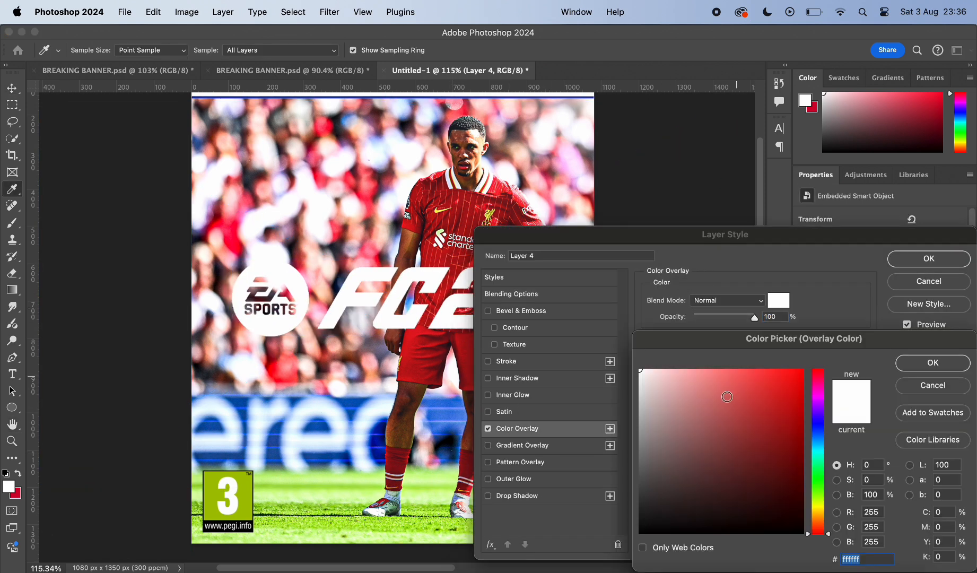
{"action": "mouse_move", "coordinate": [653, 489]}
{"action": "left_mouse_down"}
{"action": "mouse_move", "coordinate": [640, 534]}
{"action": "mouse_move", "coordinate": [646, 414]}
{"action": "mouse_move", "coordinate": [803, 370]}
{"action": "left_mouse_up"}
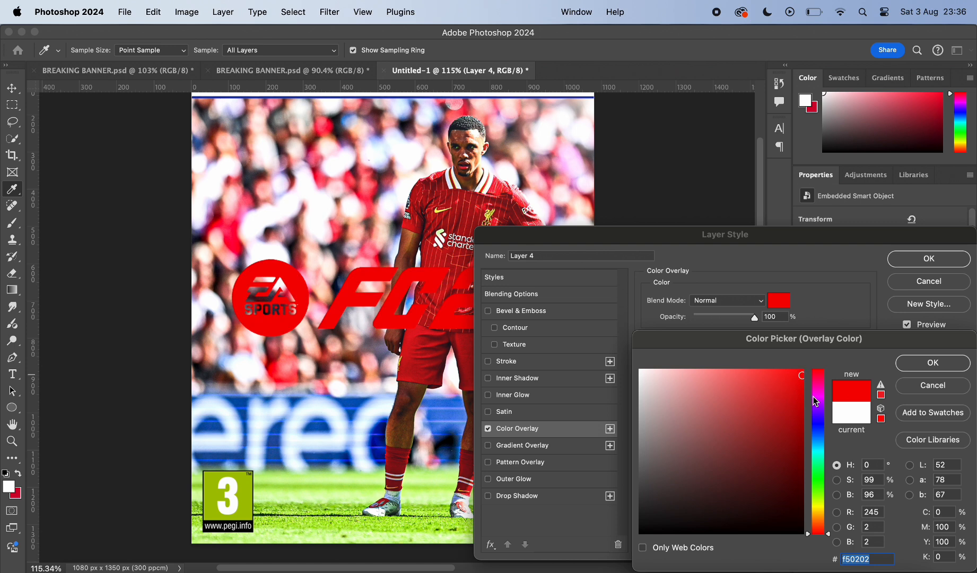
{"action": "left_click", "coordinate": [797, 473]}
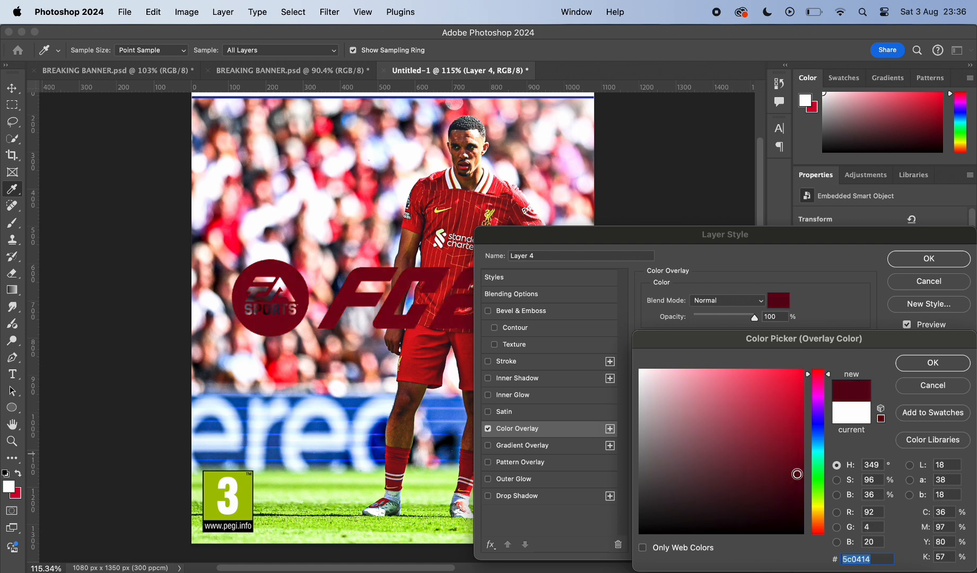
{"action": "left_click", "coordinate": [804, 373]}
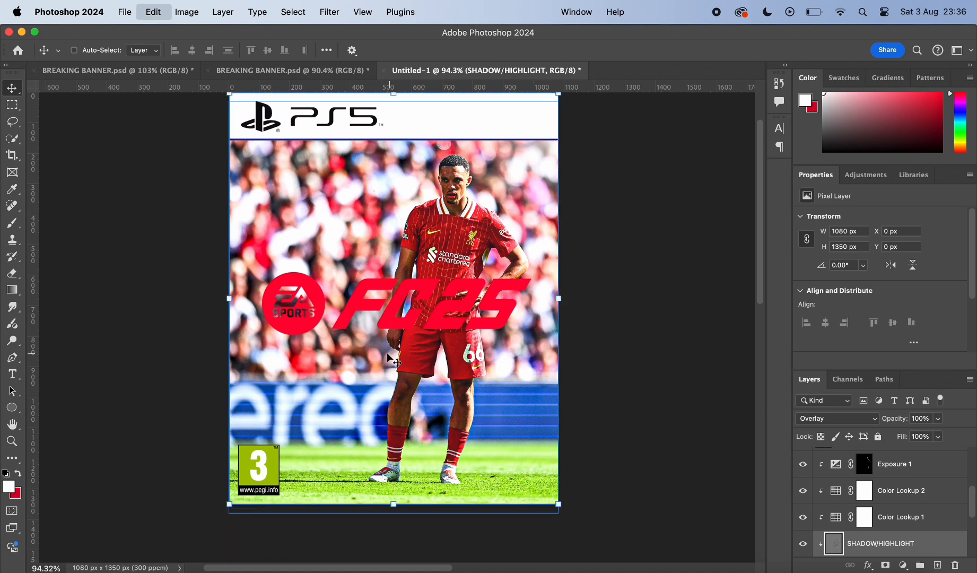
Scale the FC 25 logo down to about 763 px wide and center it horizontally over the player's waist
{"action": "mouse_move", "coordinate": [354, 309]}
{"action": "left_mouse_down"}
{"action": "mouse_move", "coordinate": [354, 408]}
{"action": "mouse_move", "coordinate": [353, 212]}
{"action": "mouse_move", "coordinate": [352, 304]}
{"action": "mouse_move", "coordinate": [387, 303]}
{"action": "mouse_move", "coordinate": [372, 303]}
{"action": "left_mouse_up"}
{"action": "key", "text": "super+t"}
{"action": "mouse_move", "coordinate": [544, 300]}
{"action": "left_mouse_down"}
{"action": "mouse_move", "coordinate": [530, 299]}
{"action": "mouse_move", "coordinate": [545, 296]}
{"action": "left_mouse_up"}
{"action": "left_click_drag", "start_coordinate": [695, 299], "coordinate": [617, 300]}
{"action": "mouse_move", "coordinate": [560, 306]}
{"action": "left_mouse_down"}
{"action": "mouse_move", "coordinate": [590, 307]}
{"action": "mouse_move", "coordinate": [579, 307]}
{"action": "left_mouse_up"}
{"action": "key", "text": "Return"}
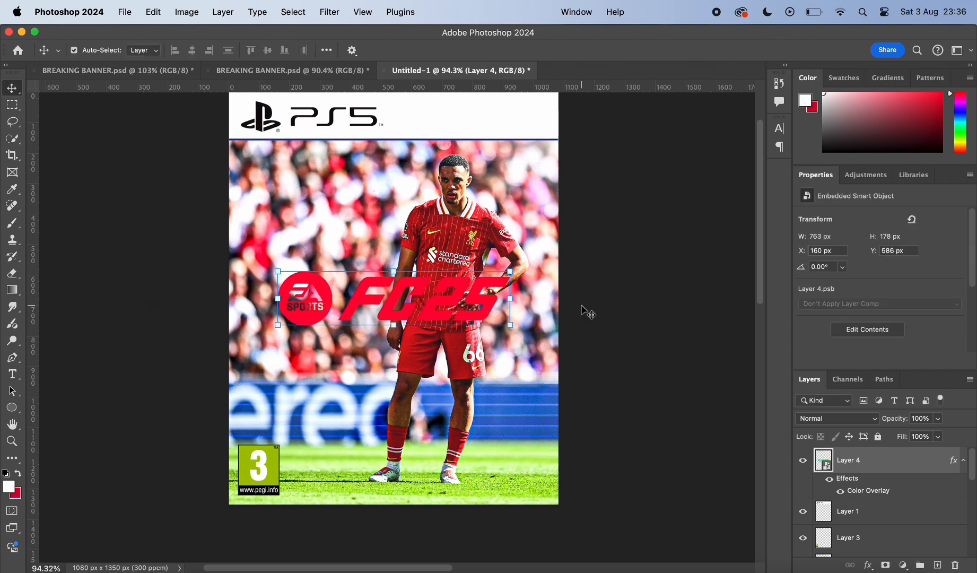
Set the FC 25 logo's Color Overlay to white
{"action": "left_click", "coordinate": [584, 311]}
{"action": "scroll", "coordinate": [652, 320], "scroll_direction": "left", "scroll_amount": 1}
{"action": "scroll", "coordinate": [581, 269], "scroll_direction": "down", "scroll_amount": 2}
{"action": "scroll", "coordinate": [581, 270], "scroll_direction": "up", "scroll_amount": 5}
{"action": "double_click", "coordinate": [895, 477]}
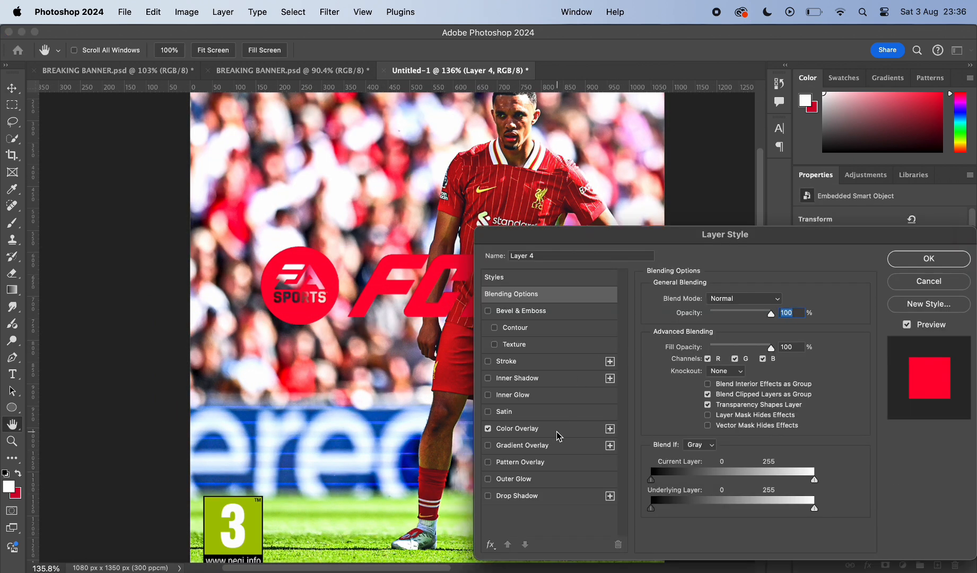
{"action": "left_click", "coordinate": [557, 430]}
{"action": "left_click", "coordinate": [778, 301]}
{"action": "left_click_drag", "start_coordinate": [662, 383], "coordinate": [640, 335]}
{"action": "left_click", "coordinate": [929, 368]}
{"action": "left_click", "coordinate": [929, 259]}
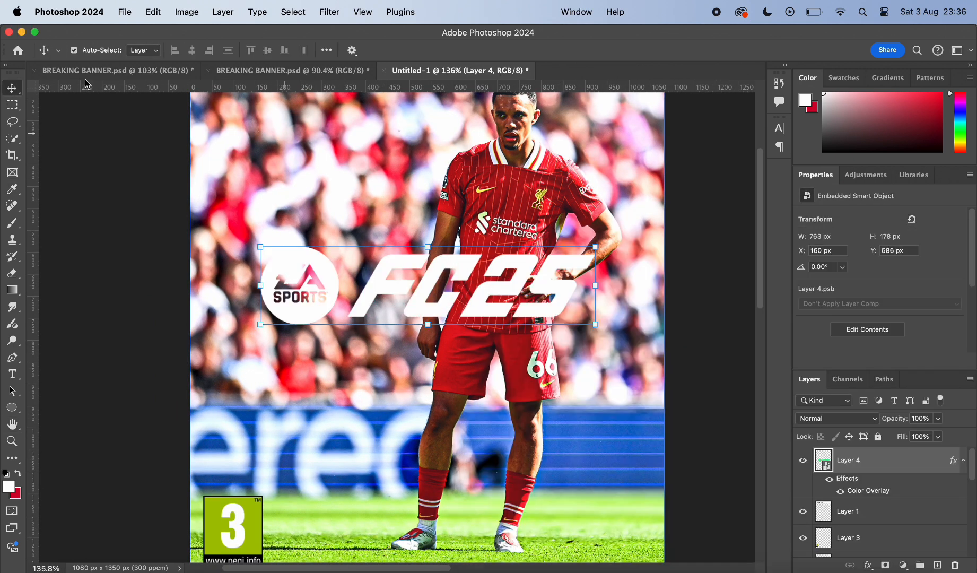
Add a black Drop Shadow to the FC 25 logo at about 70% opacity
{"action": "left_click", "coordinate": [88, 146]}
{"action": "double_click", "coordinate": [891, 467]}
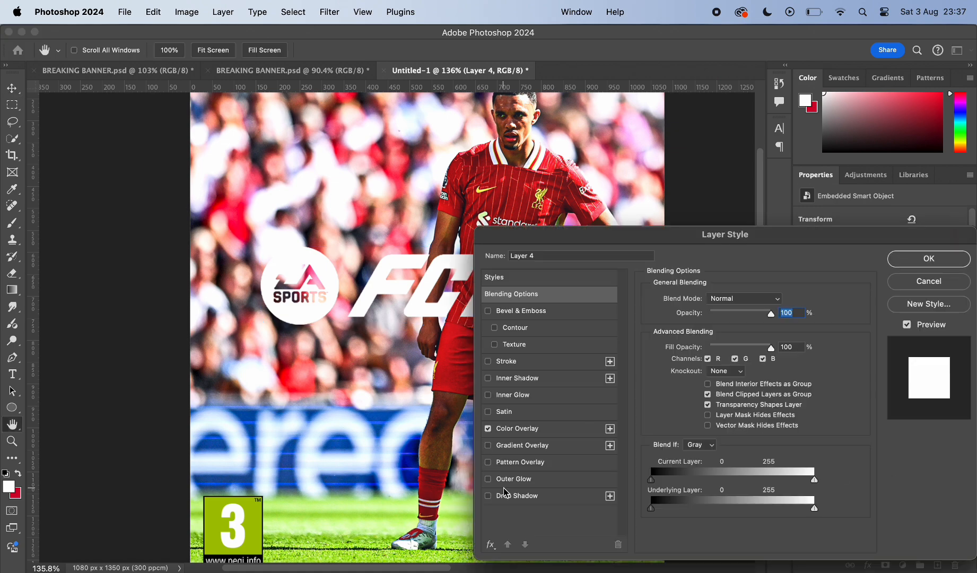
{"action": "left_click", "coordinate": [505, 493]}
{"action": "left_click_drag", "start_coordinate": [720, 316], "coordinate": [738, 318]}
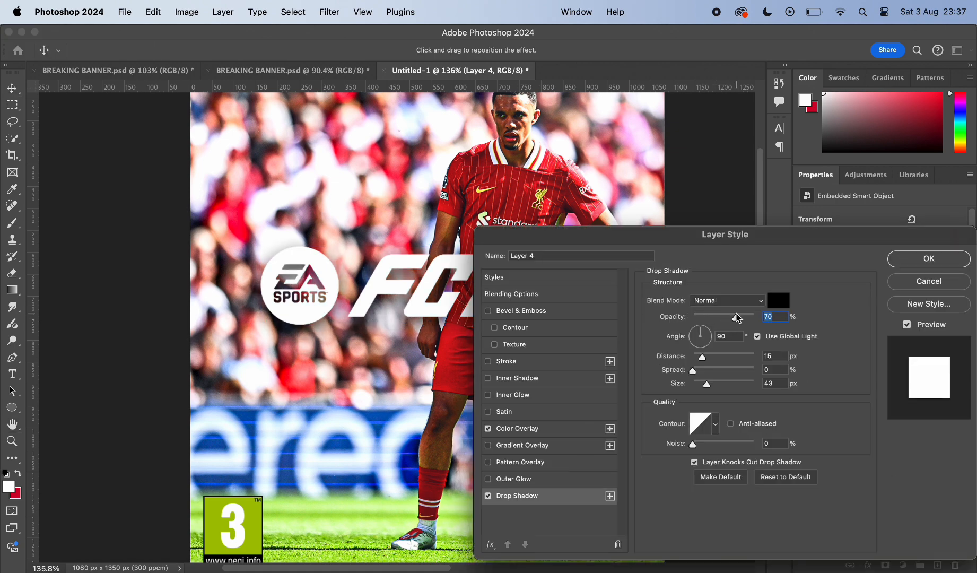
{"action": "key", "text": "Return"}
{"action": "scroll", "coordinate": [700, 255], "scroll_direction": "down", "scroll_amount": 10}
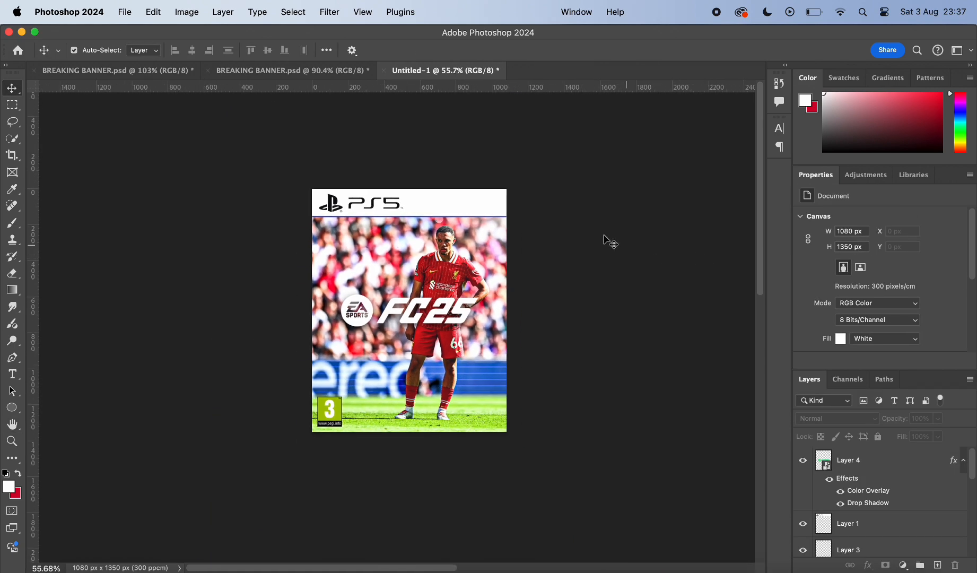
Set the size of the FC 25 logo's Drop Shadow to 35 px
{"action": "scroll", "coordinate": [597, 231], "scroll_direction": "up", "scroll_amount": 12}
{"action": "left_click", "coordinate": [600, 237]}
{"action": "left_click", "coordinate": [618, 265]}
{"action": "double_click", "coordinate": [894, 462]}
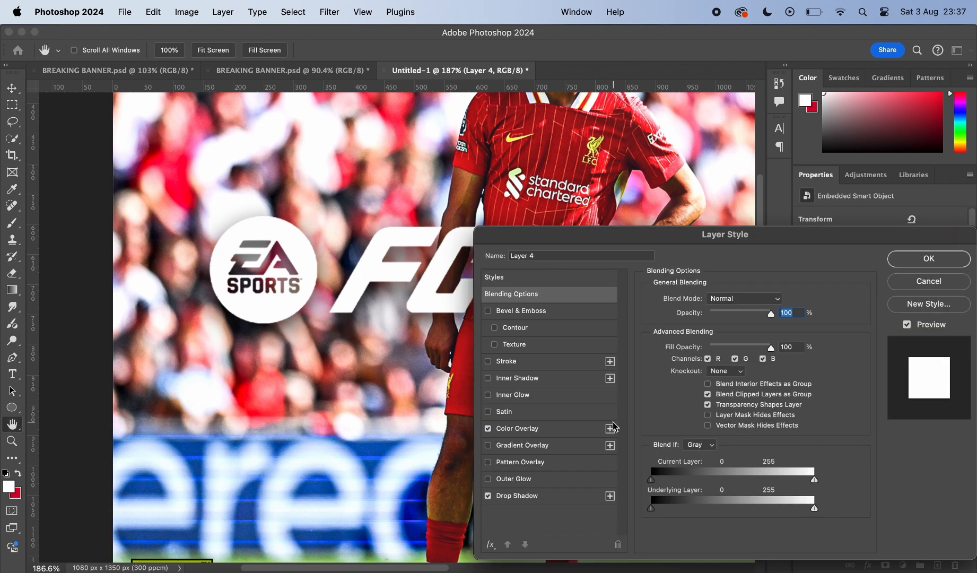
{"action": "left_click", "coordinate": [550, 496]}
{"action": "mouse_move", "coordinate": [707, 385]}
{"action": "left_mouse_down"}
{"action": "mouse_move", "coordinate": [702, 356]}
{"action": "mouse_move", "coordinate": [705, 384]}
{"action": "left_mouse_up"}
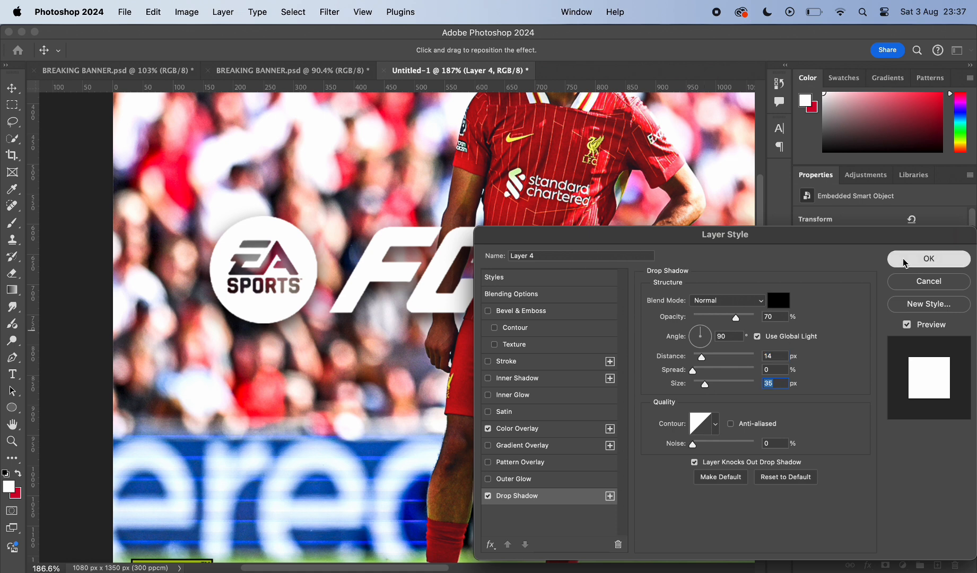
{"action": "left_click", "coordinate": [905, 263]}
Enlarge the FC 25 logo slightly to 127.48% scale and nudge it sideways to center it across the cover
{"action": "left_click", "coordinate": [745, 253]}
{"action": "scroll", "coordinate": [745, 252], "scroll_direction": "down", "scroll_amount": 8}
{"action": "left_click", "coordinate": [662, 219]}
{"action": "scroll", "coordinate": [638, 235], "scroll_direction": "up", "scroll_amount": 6}
{"action": "left_click", "coordinate": [546, 289]}
{"action": "left_click", "coordinate": [535, 296]}
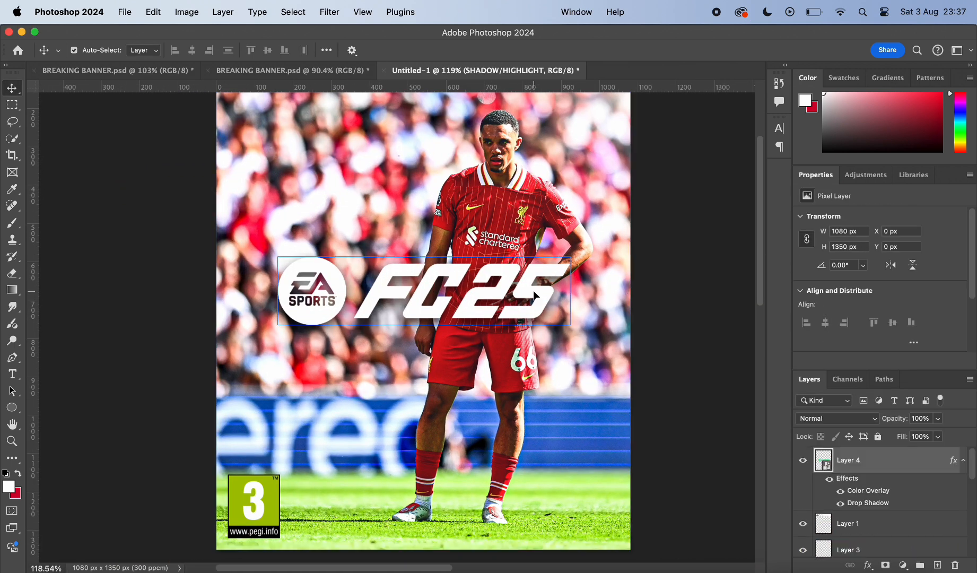
{"action": "key", "text": "super+t"}
{"action": "left_click_drag", "start_coordinate": [732, 293], "coordinate": [738, 292]}
{"action": "left_click_drag", "start_coordinate": [546, 286], "coordinate": [553, 285]}
{"action": "left_click_drag", "start_coordinate": [425, 294], "coordinate": [428, 294]}
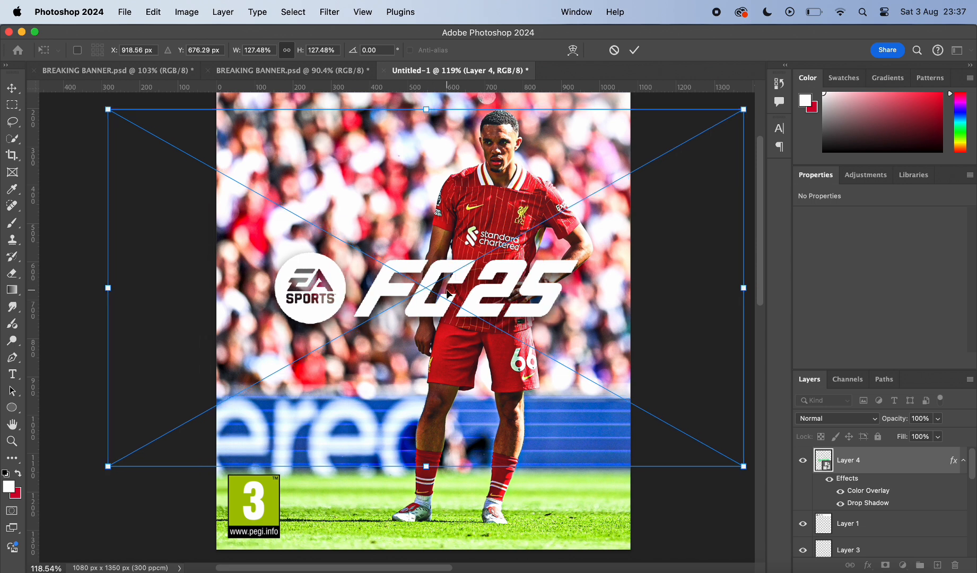
{"action": "left_click_drag", "start_coordinate": [412, 281], "coordinate": [407, 278]}
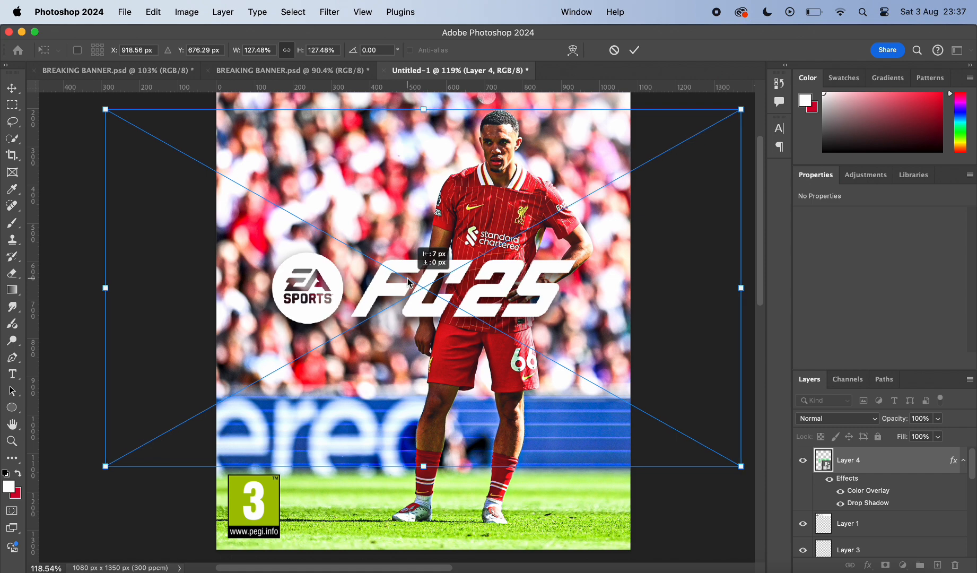
{"action": "key", "text": "Return"}
Add a layer mask to the FC 25 logo and ready a black 15 px brush at 100% flow
{"action": "scroll", "coordinate": [410, 278], "scroll_direction": "up", "scroll_amount": 10}
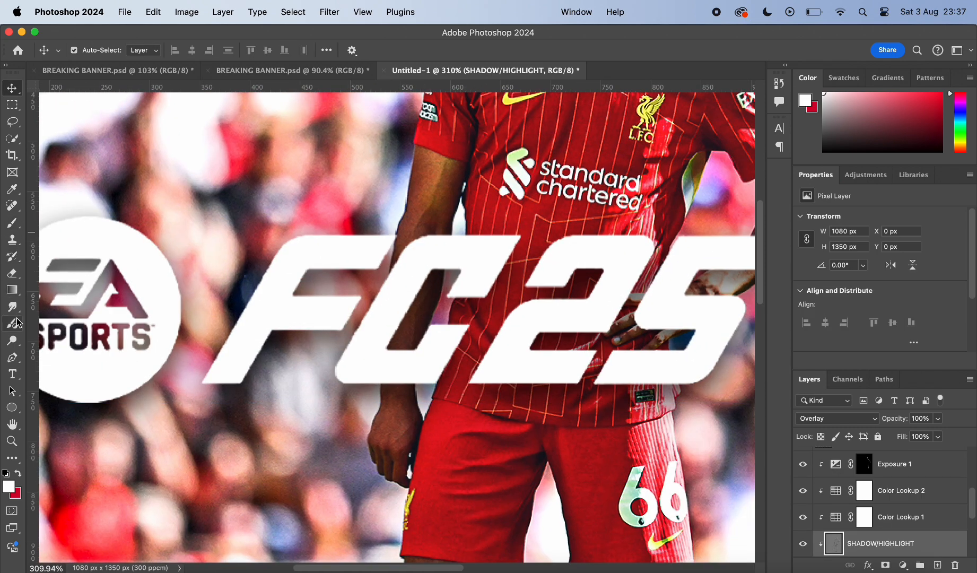
{"action": "key", "text": "e"}
{"action": "scroll", "coordinate": [923, 560], "scroll_direction": "up", "scroll_amount": 3}
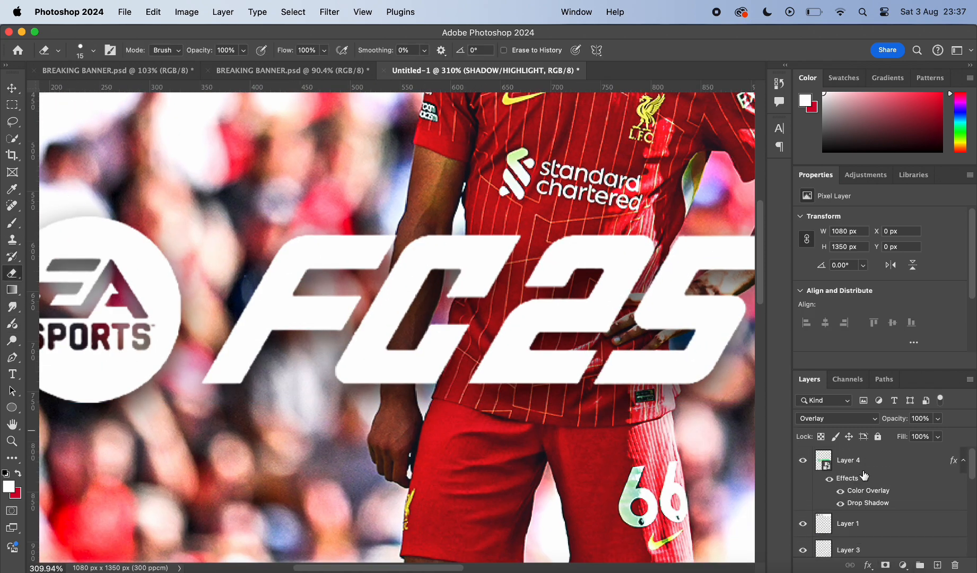
{"action": "left_click", "coordinate": [881, 462]}
{"action": "left_click", "coordinate": [886, 566]}
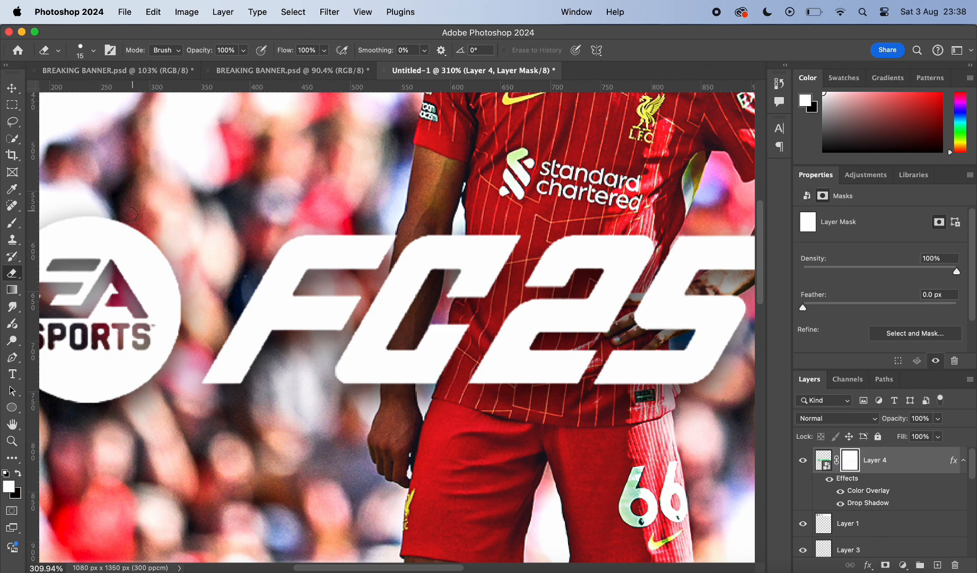
{"action": "left_click", "coordinate": [16, 227]}
{"action": "right_click", "coordinate": [407, 271]}
{"action": "key", "text": "Escape"}
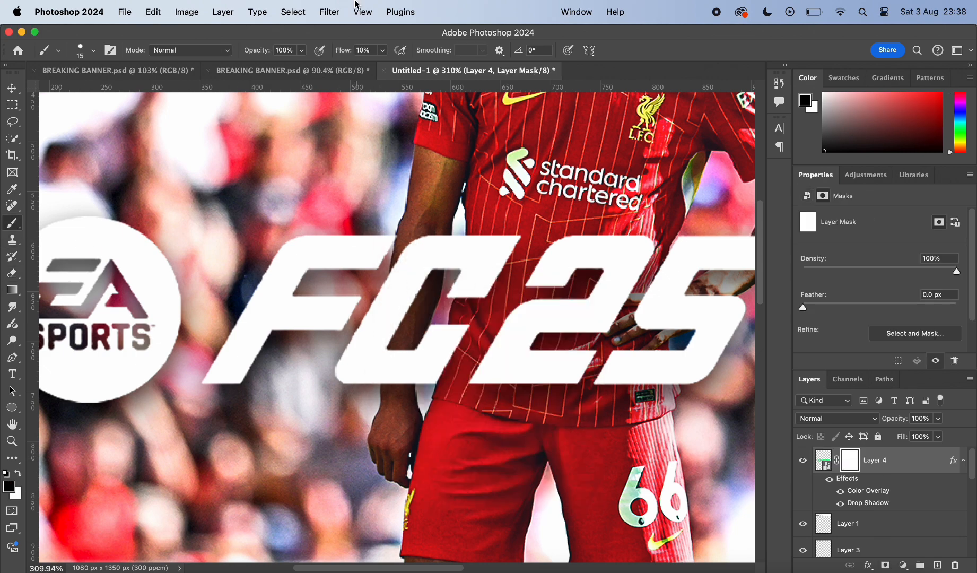
{"action": "scroll", "coordinate": [376, 277], "scroll_direction": "up", "scroll_amount": 3}
Try masking the logo's C off the player's forearm, lowering the layer opacity to 59% while painting and restoring it to 100%
{"action": "left_click_drag", "start_coordinate": [890, 421], "coordinate": [519, 229]}
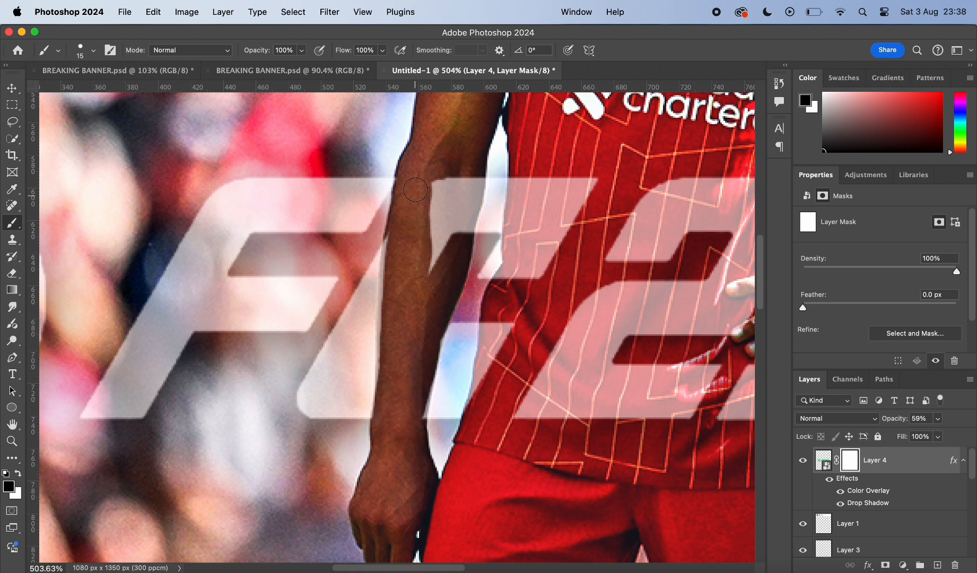
{"action": "scroll", "coordinate": [444, 213], "scroll_direction": "up", "scroll_amount": 4}
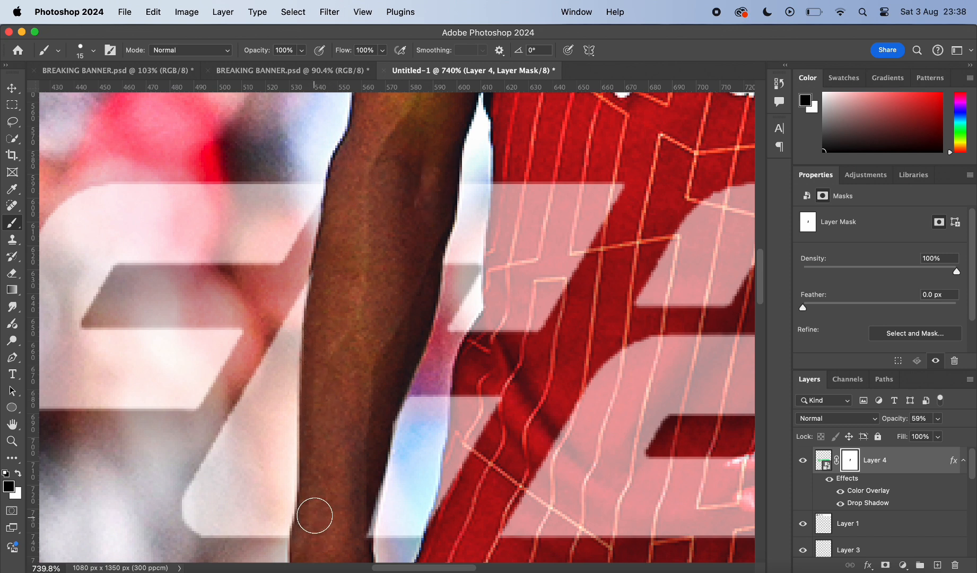
{"action": "scroll", "coordinate": [315, 516], "scroll_direction": "down", "scroll_amount": 3}
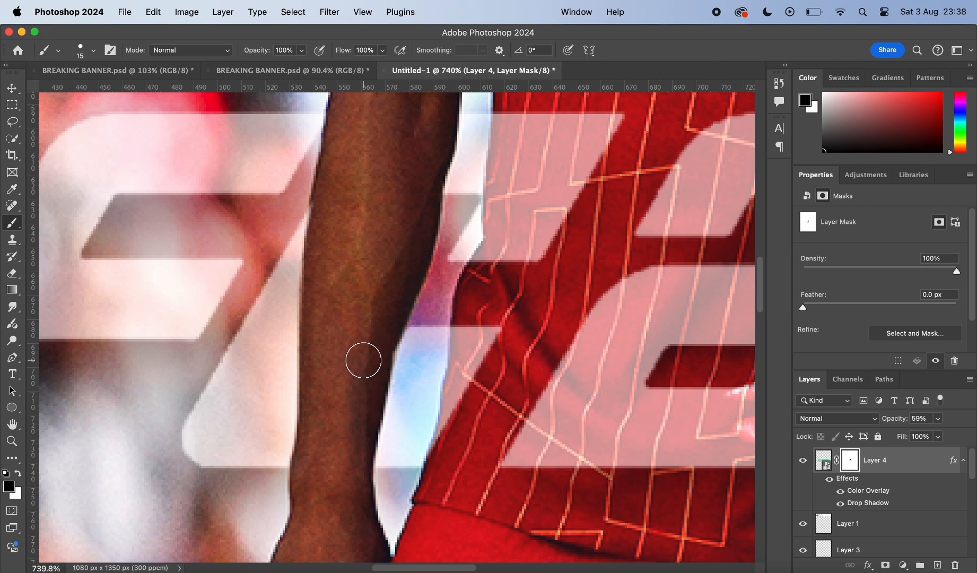
{"action": "scroll", "coordinate": [385, 331], "scroll_direction": "down", "scroll_amount": 10}
{"action": "left_click_drag", "start_coordinate": [914, 421], "coordinate": [955, 421]}
{"action": "scroll", "coordinate": [605, 257], "scroll_direction": "down", "scroll_amount": 10}
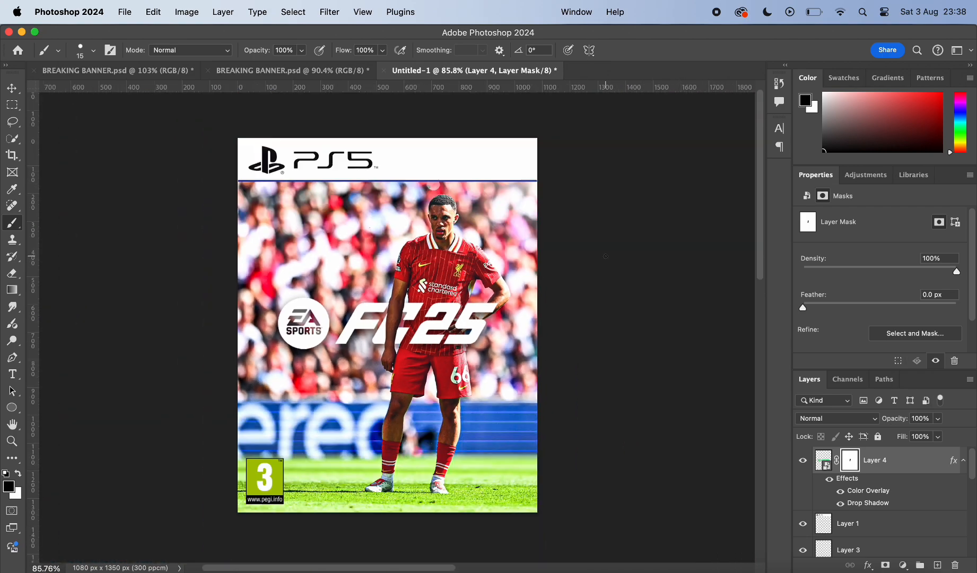
{"action": "scroll", "coordinate": [604, 257], "scroll_direction": "up", "scroll_amount": 10}
{"action": "scroll", "coordinate": [492, 305], "scroll_direction": "down", "scroll_amount": 10}
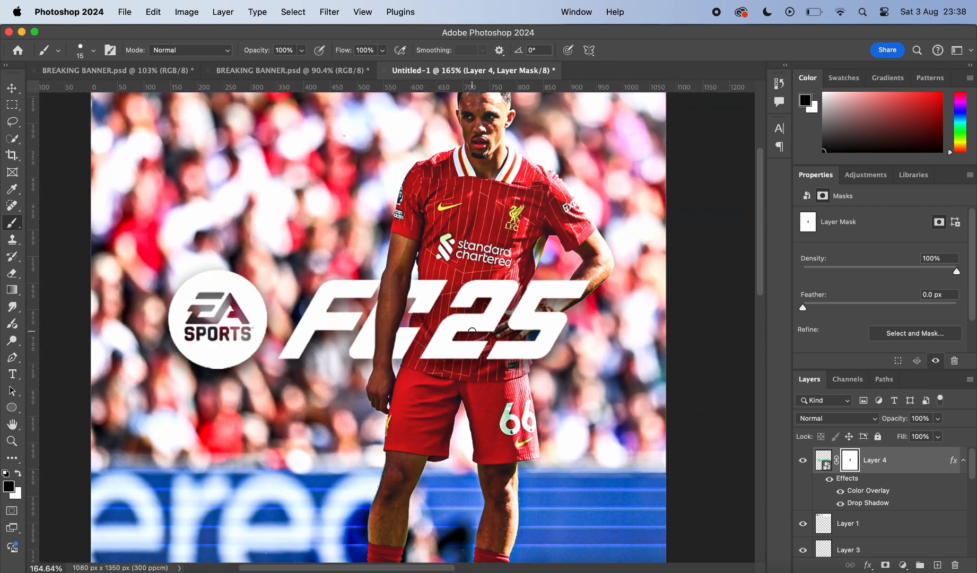
Repaint the mask in white to restore the logo's C over the player's forearm
{"action": "scroll", "coordinate": [389, 382], "scroll_direction": "up", "scroll_amount": 12}
{"action": "key", "text": "x"}
{"action": "left_click_drag", "start_coordinate": [389, 382], "coordinate": [353, 402]}
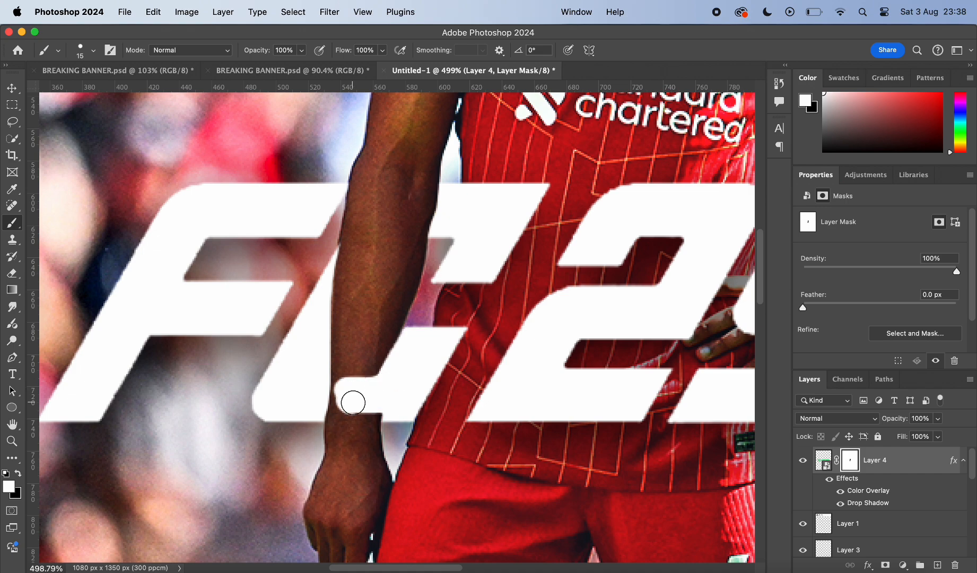
{"action": "mouse_move", "coordinate": [329, 327]}
{"action": "left_mouse_down"}
{"action": "mouse_move", "coordinate": [357, 266]}
{"action": "mouse_move", "coordinate": [350, 322]}
{"action": "mouse_move", "coordinate": [423, 205]}
{"action": "mouse_move", "coordinate": [392, 244]}
{"action": "mouse_move", "coordinate": [420, 230]}
{"action": "left_mouse_up"}
{"action": "left_click_drag", "start_coordinate": [400, 196], "coordinate": [359, 234]}
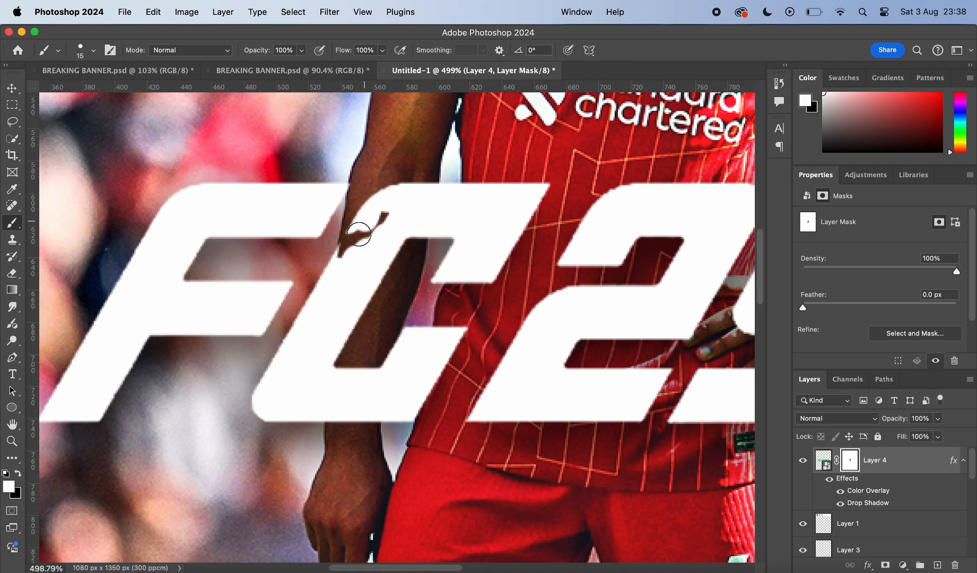
Mask out the lower tip of the C where it overlaps the shirt, using 56% layer opacity to see the edge
{"action": "scroll", "coordinate": [408, 216], "scroll_direction": "down", "scroll_amount": 3}
{"action": "scroll", "coordinate": [414, 310], "scroll_direction": "up", "scroll_amount": 5}
{"action": "scroll", "coordinate": [478, 244], "scroll_direction": "up", "scroll_amount": 2}
{"action": "key", "text": "x"}
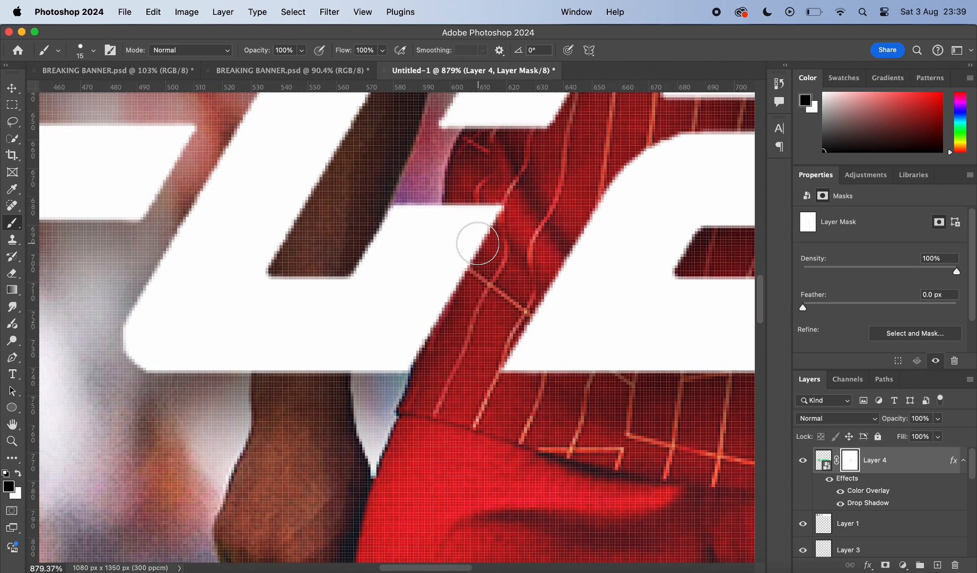
{"action": "mouse_move", "coordinate": [477, 244]}
{"action": "left_mouse_down"}
{"action": "mouse_move", "coordinate": [481, 267]}
{"action": "mouse_move", "coordinate": [469, 210]}
{"action": "mouse_move", "coordinate": [459, 358]}
{"action": "mouse_move", "coordinate": [459, 260]}
{"action": "left_mouse_up"}
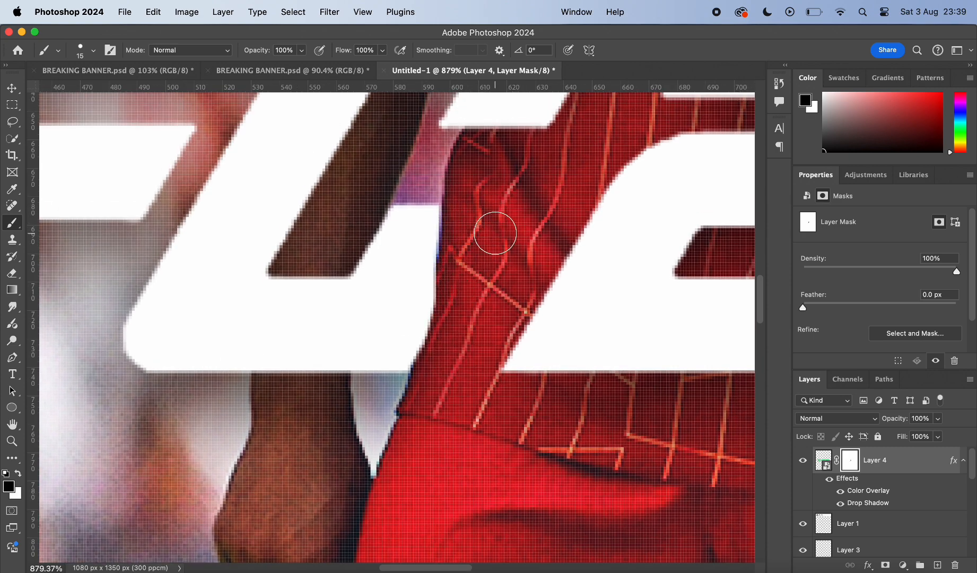
{"action": "scroll", "coordinate": [495, 233], "scroll_direction": "down", "scroll_amount": 10}
{"action": "scroll", "coordinate": [672, 282], "scroll_direction": "up", "scroll_amount": 10}
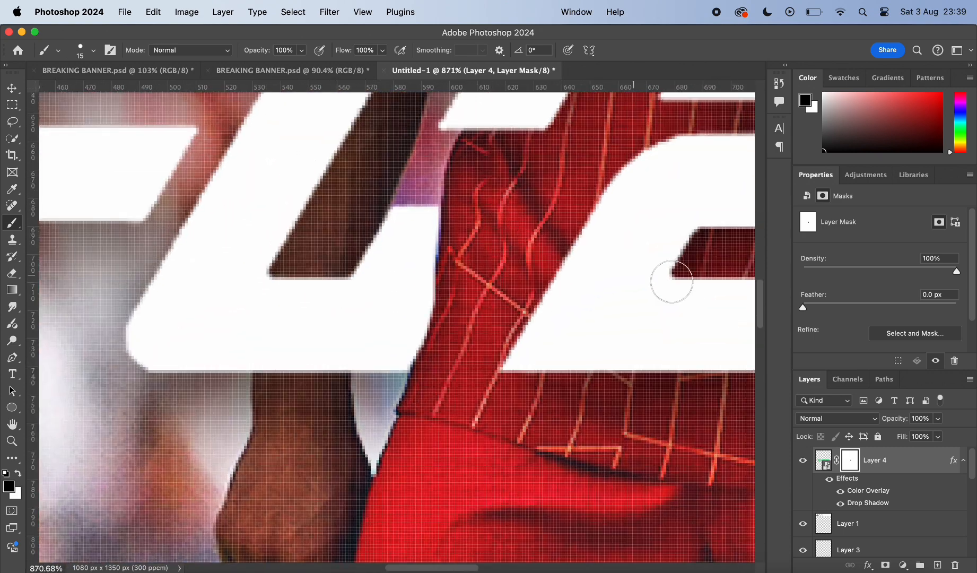
{"action": "key", "text": "5"}
{"action": "key", "text": "6"}
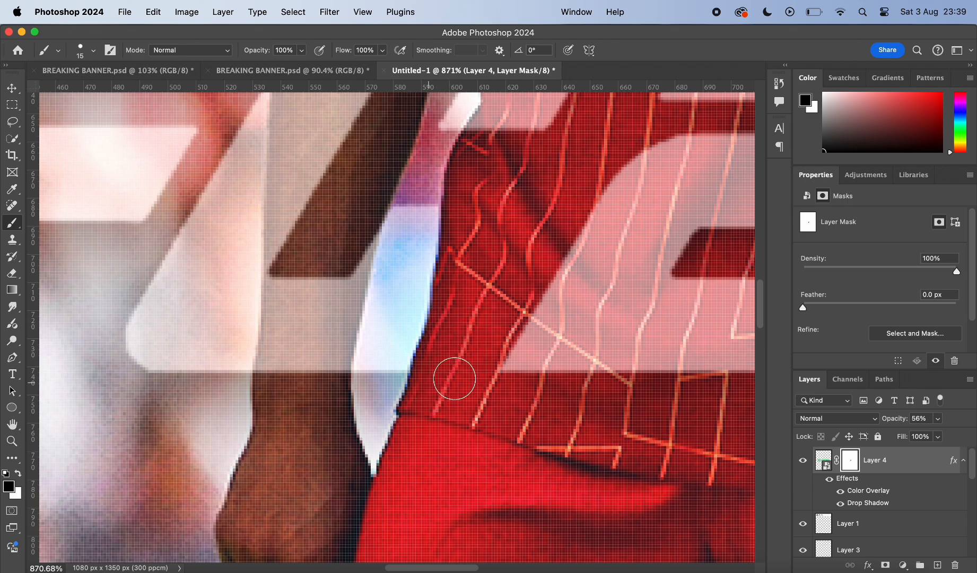
{"action": "scroll", "coordinate": [445, 309], "scroll_direction": "up", "scroll_amount": 6}
{"action": "scroll", "coordinate": [445, 309], "scroll_direction": "down", "scroll_amount": 1}
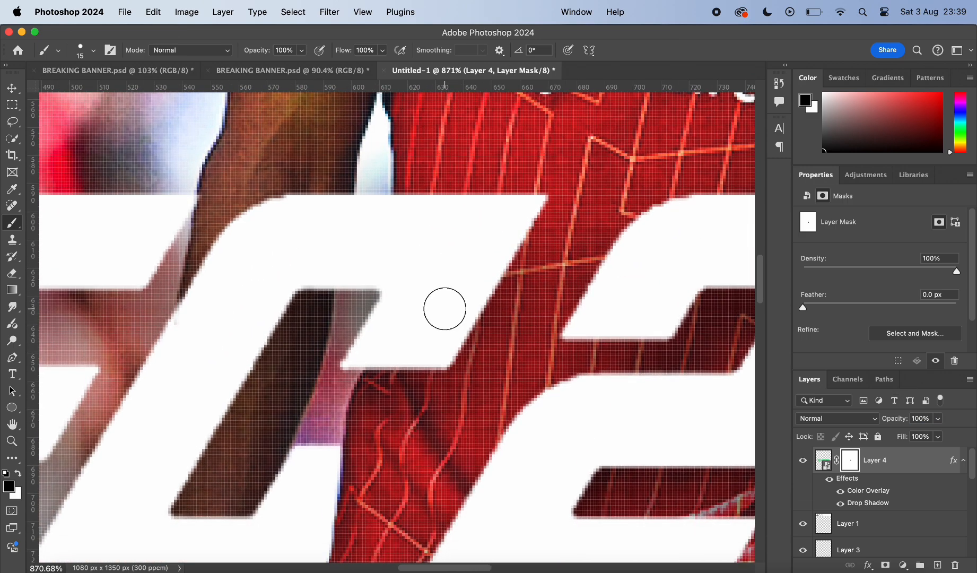
Mask out the upper tip of the C along the shirt's edge, using 71% layer opacity as a guide, and restore it to 100%
{"action": "mouse_move", "coordinate": [378, 388]}
{"action": "left_mouse_down"}
{"action": "mouse_move", "coordinate": [432, 295]}
{"action": "mouse_move", "coordinate": [418, 188]}
{"action": "mouse_move", "coordinate": [492, 287]}
{"action": "mouse_move", "coordinate": [474, 231]}
{"action": "mouse_move", "coordinate": [536, 189]}
{"action": "left_mouse_up"}
{"action": "left_click_drag", "start_coordinate": [911, 420], "coordinate": [893, 425]}
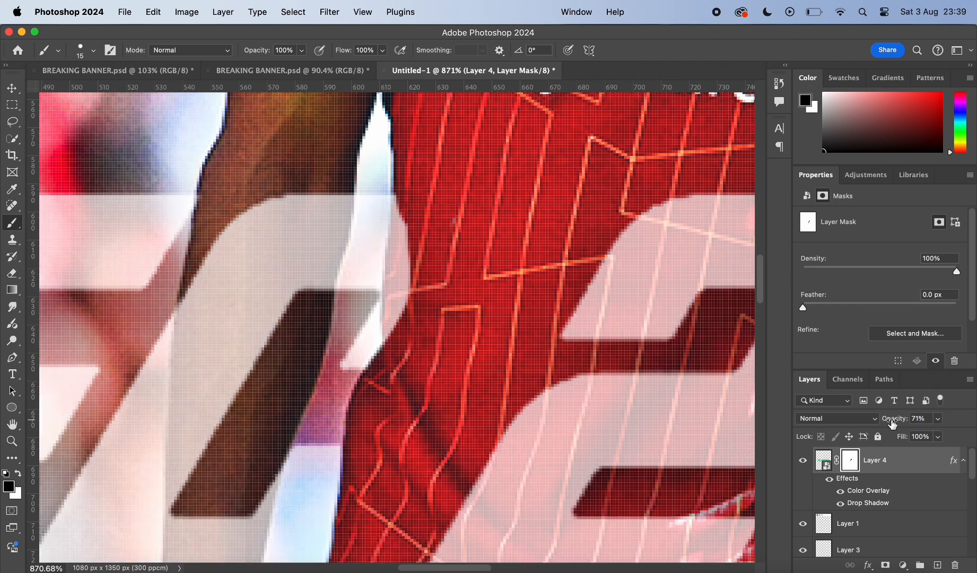
{"action": "left_click_drag", "start_coordinate": [411, 277], "coordinate": [418, 197]}
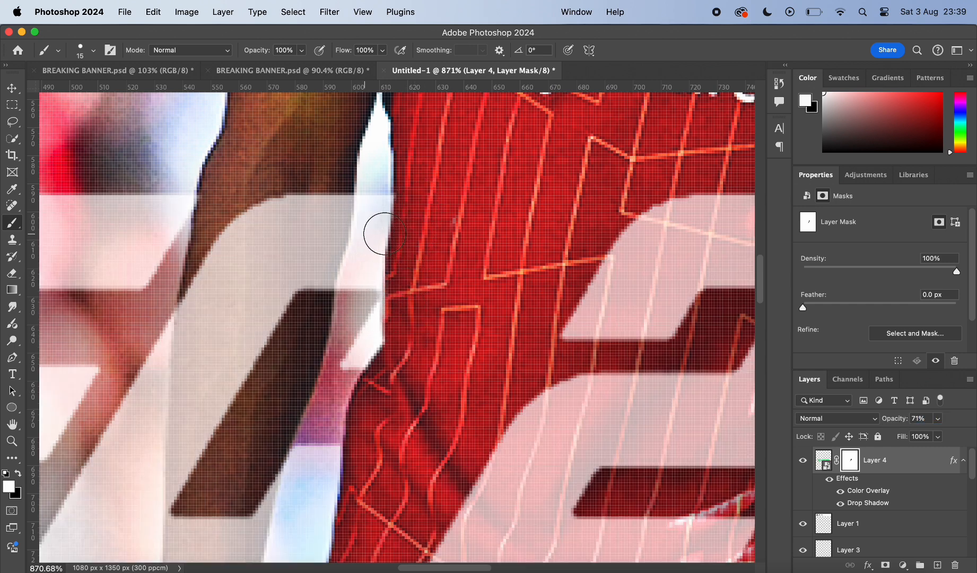
{"action": "left_click_drag", "start_coordinate": [896, 420], "coordinate": [917, 420]}
{"action": "scroll", "coordinate": [507, 278], "scroll_direction": "down", "scroll_amount": 15}
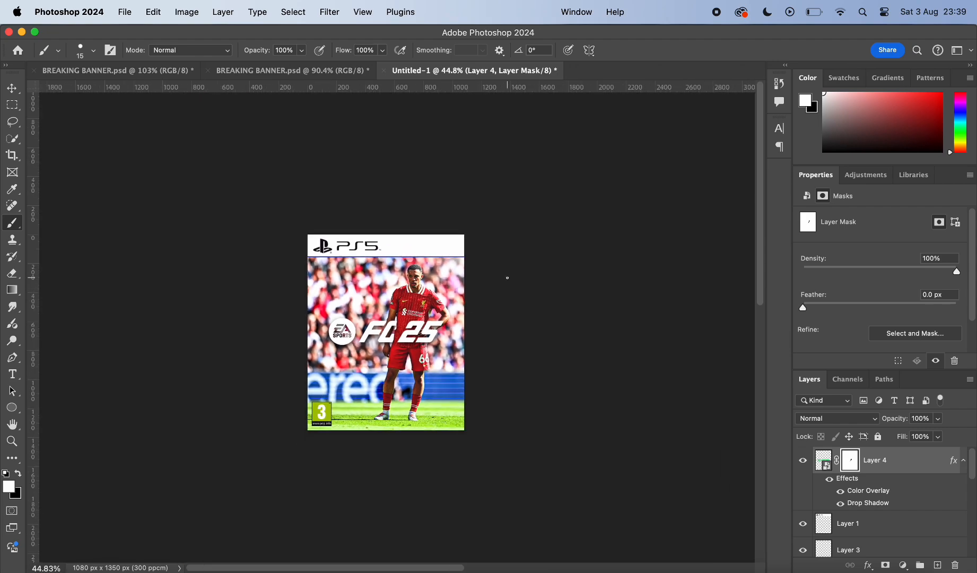
Touch up the mask along the C's upper tip so its cut edge follows the shirt
{"action": "scroll", "coordinate": [507, 277], "scroll_direction": "up", "scroll_amount": 1}
{"action": "scroll", "coordinate": [447, 318], "scroll_direction": "up", "scroll_amount": 16}
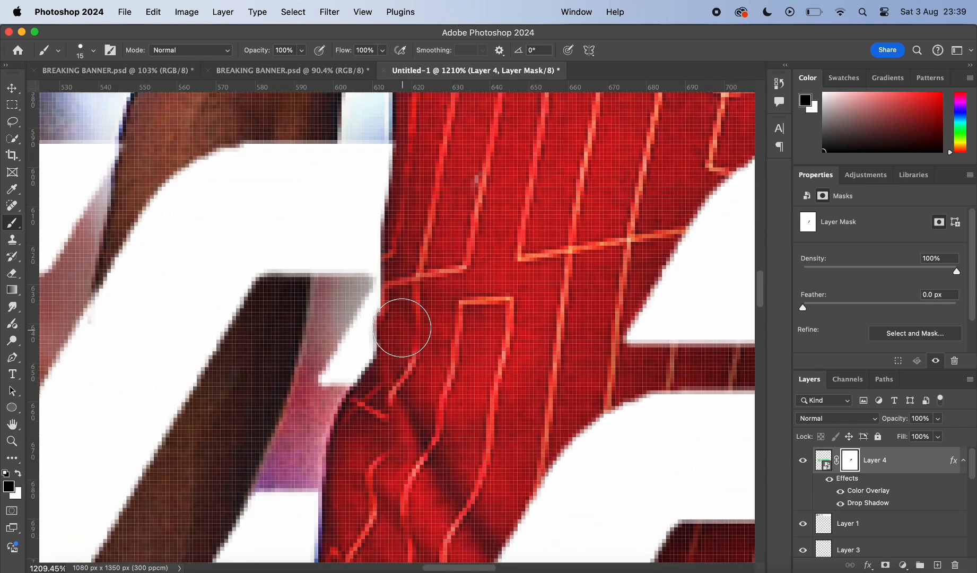
{"action": "key", "text": "x"}
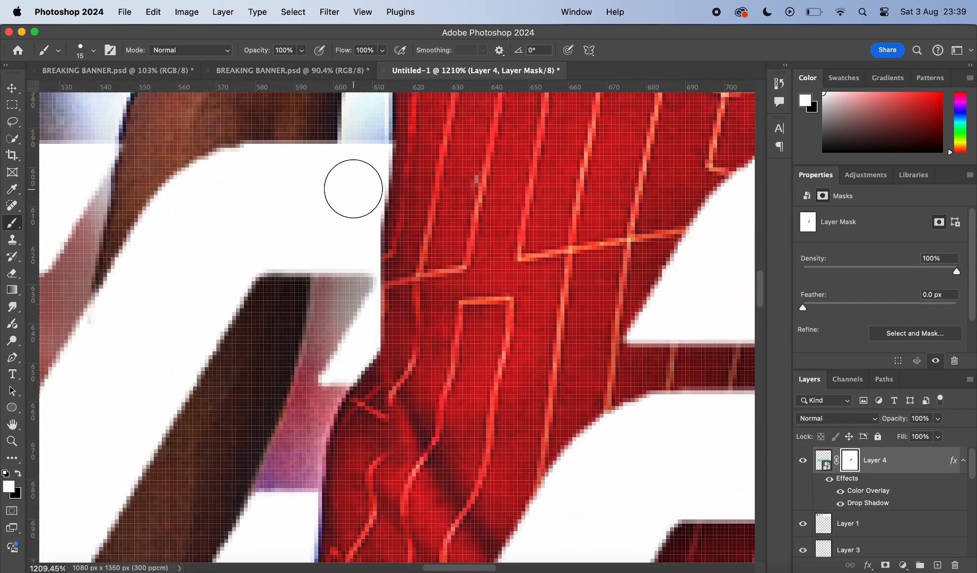
{"action": "scroll", "coordinate": [462, 228], "scroll_direction": "down", "scroll_amount": 15}
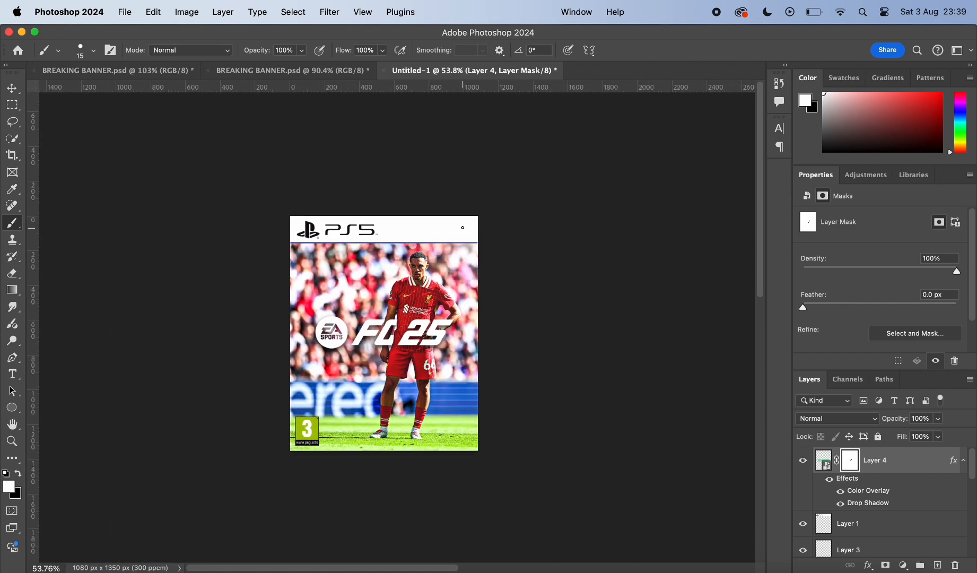
{"action": "scroll", "coordinate": [372, 319], "scroll_direction": "up", "scroll_amount": 2}
Draw a white circle about 201 px in diameter over the EA Sports badge
{"action": "left_click", "coordinate": [12, 98]}
{"action": "scroll", "coordinate": [426, 262], "scroll_direction": "up", "scroll_amount": 8}
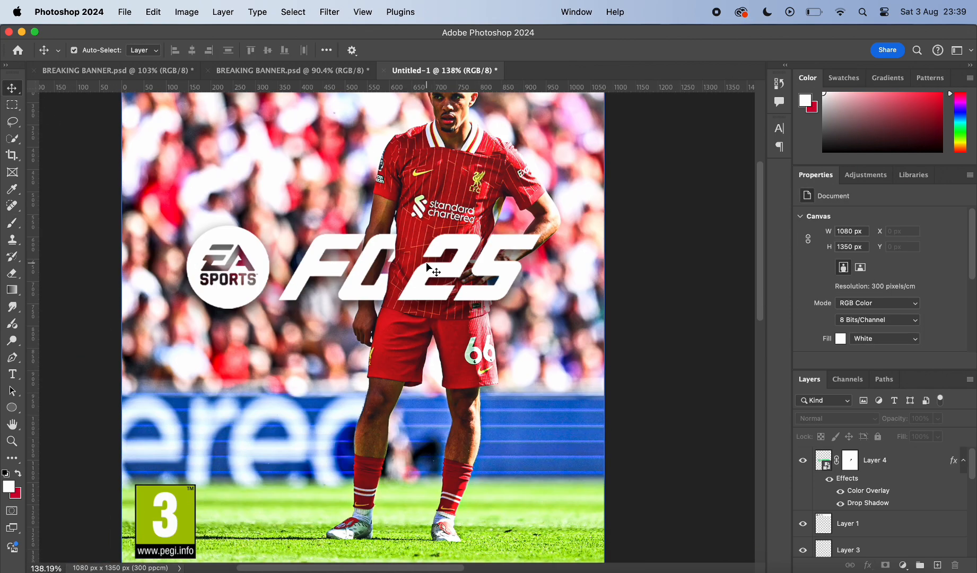
{"action": "scroll", "coordinate": [341, 315], "scroll_direction": "left", "scroll_amount": 3}
{"action": "scroll", "coordinate": [341, 315], "scroll_direction": "up", "scroll_amount": 4}
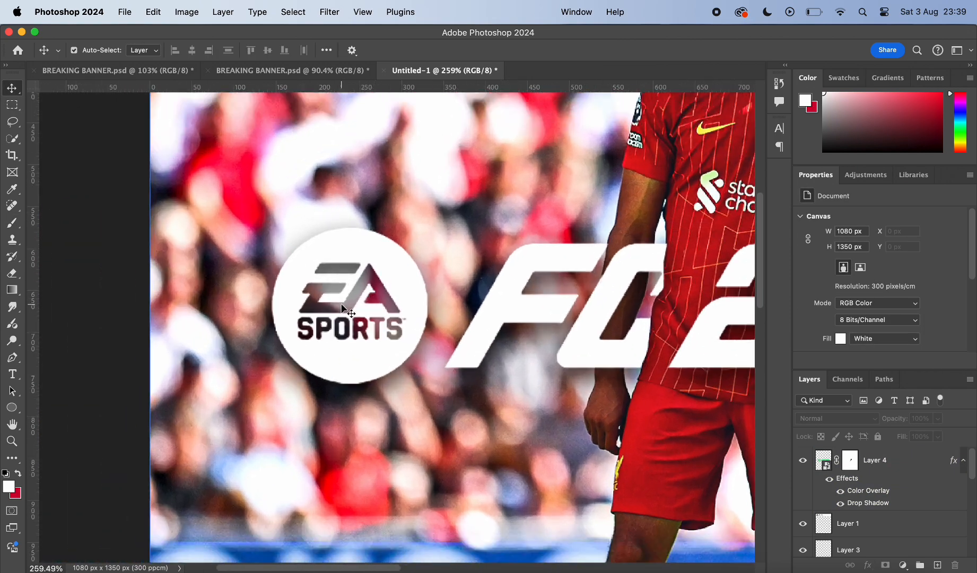
{"action": "left_click", "coordinate": [340, 314]}
{"action": "left_click", "coordinate": [12, 408]}
{"action": "mouse_move", "coordinate": [242, 187]}
{"action": "left_mouse_down"}
{"action": "mouse_move", "coordinate": [362, 377]}
{"action": "mouse_move", "coordinate": [467, 407]}
{"action": "mouse_move", "coordinate": [449, 396]}
{"action": "left_mouse_up"}
Remove the circle's fill and set its white stroke to about 24 px
{"action": "left_click", "coordinate": [840, 327]}
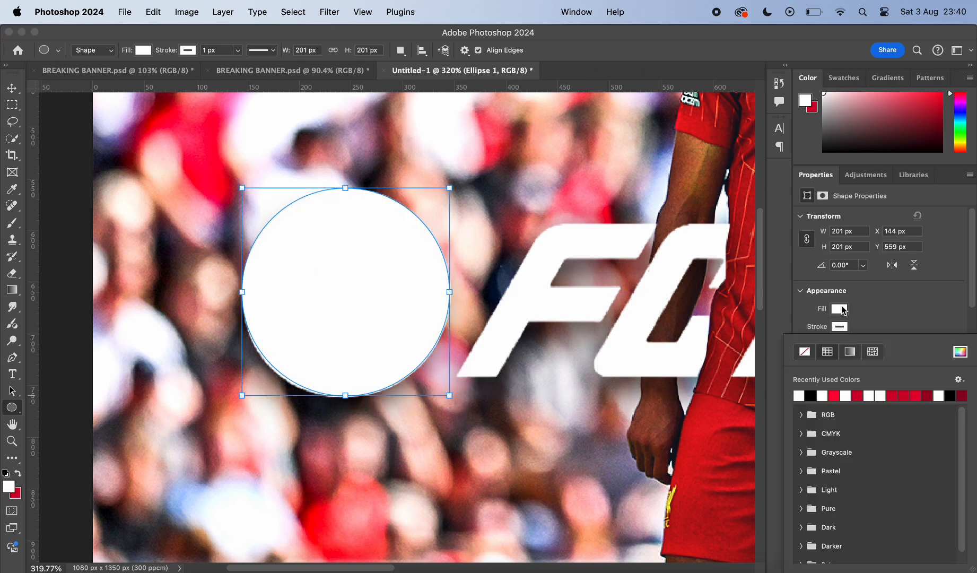
{"action": "left_click", "coordinate": [842, 307]}
{"action": "left_click", "coordinate": [805, 334]}
{"action": "left_click", "coordinate": [878, 300]}
{"action": "mouse_move", "coordinate": [868, 360]}
{"action": "left_mouse_down"}
{"action": "mouse_move", "coordinate": [902, 359]}
{"action": "mouse_move", "coordinate": [869, 362]}
{"action": "left_mouse_up"}
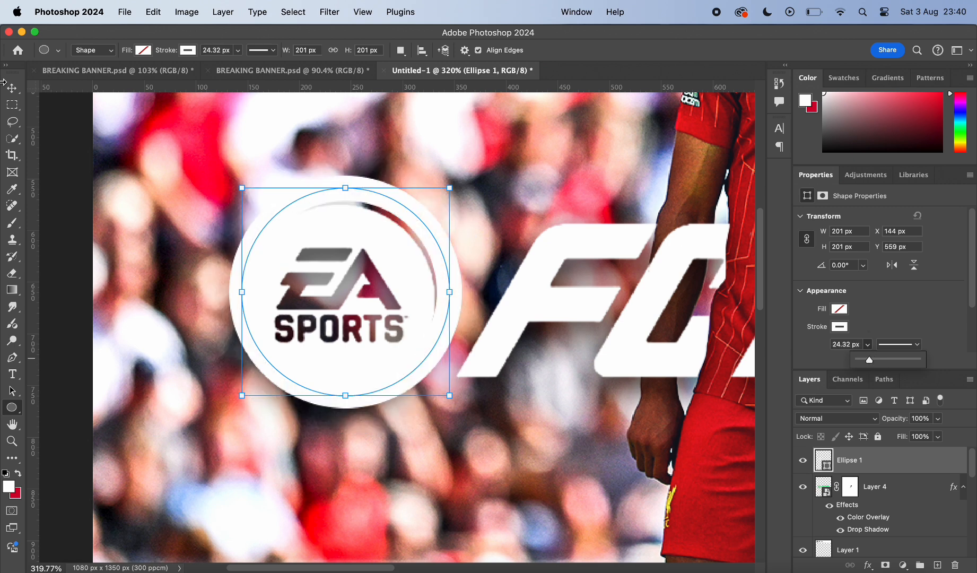
Scale the white ring down to about 180 px and align it over the outer edge of the EA Sports badge
{"action": "key", "text": "v"}
{"action": "left_click_drag", "start_coordinate": [404, 196], "coordinate": [393, 212]}
{"action": "left_click_drag", "start_coordinate": [455, 301], "coordinate": [425, 290]}
{"action": "key", "text": "Return"}
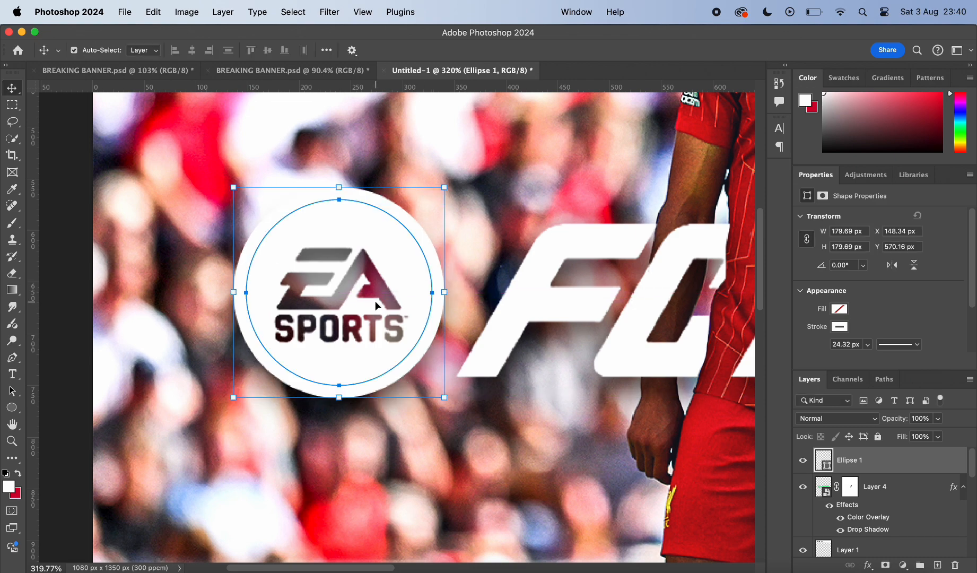
{"action": "left_click", "coordinate": [85, 289]}
{"action": "scroll", "coordinate": [82, 287], "scroll_direction": "down", "scroll_amount": 10}
{"action": "scroll", "coordinate": [349, 276], "scroll_direction": "up", "scroll_amount": 10}
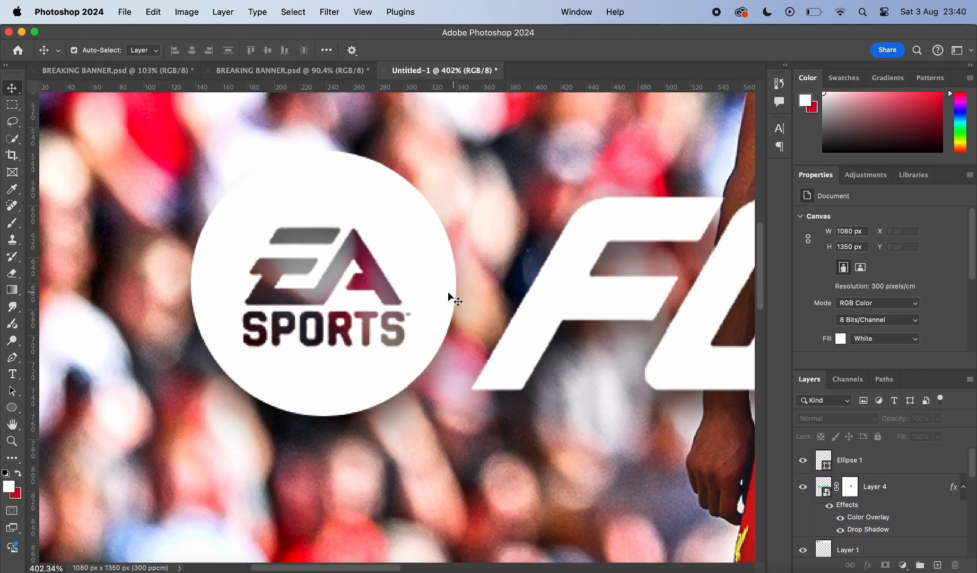
Fine-tune the side edge of the white ring around the EA Sports badge with Free Transform
{"action": "left_click", "coordinate": [448, 291]}
{"action": "key", "text": "super+t"}
{"action": "mouse_move", "coordinate": [457, 283]}
{"action": "left_mouse_down"}
{"action": "mouse_move", "coordinate": [447, 281]}
{"action": "mouse_move", "coordinate": [457, 281]}
{"action": "left_mouse_up"}
{"action": "key", "text": "Return"}
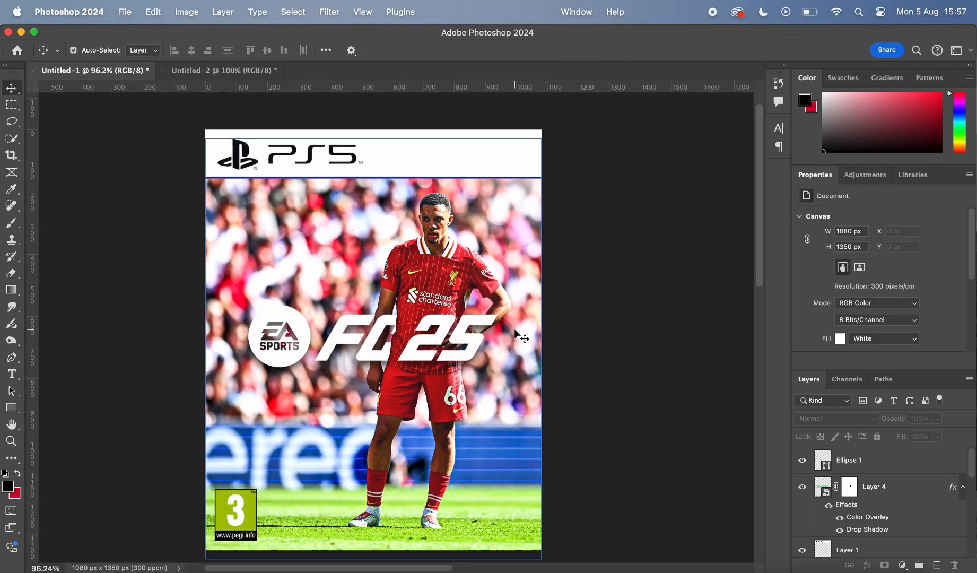
Place Texturelabs_Atmosphere_194L.jpg on the cover, rotate it 90° and scale it to 1080 x 1422 px to cover the canvas
{"action": "scroll", "coordinate": [514, 330], "scroll_direction": "up", "scroll_amount": 1}
{"action": "key", "text": "super+Tab"}
{"action": "left_click_drag", "start_coordinate": [681, 270], "coordinate": [366, 441]}
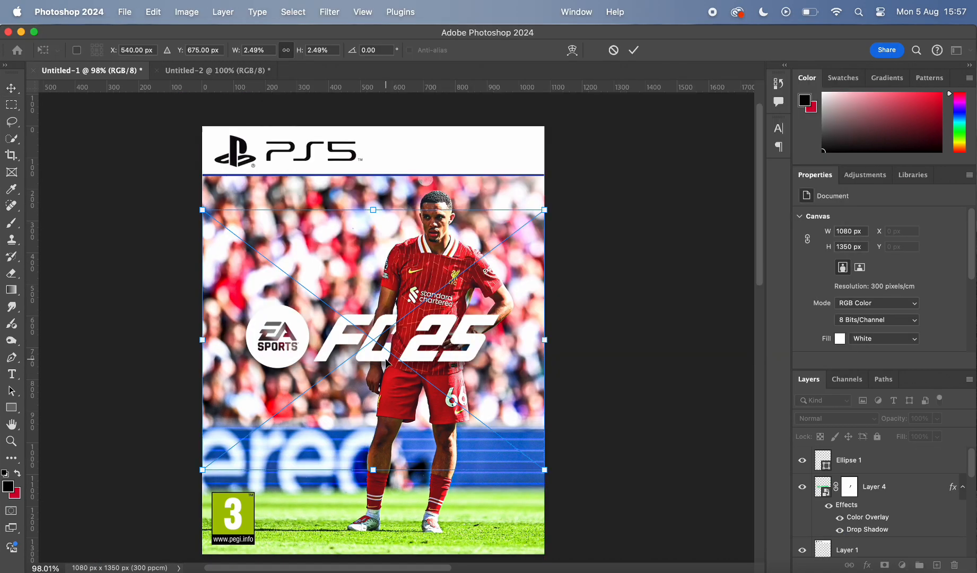
{"action": "right_click", "coordinate": [393, 345]}
{"action": "left_click", "coordinate": [454, 487]}
{"action": "left_click_drag", "start_coordinate": [504, 340], "coordinate": [546, 349]}
{"action": "key", "text": "super+z"}
{"action": "key", "text": "super+z"}
{"action": "left_click_drag", "start_coordinate": [218, 338], "coordinate": [201, 340]}
{"action": "key", "text": "Return"}
Change the particle texture's blend mode so only its light specks show over the cover
{"action": "left_click", "coordinate": [836, 418]}
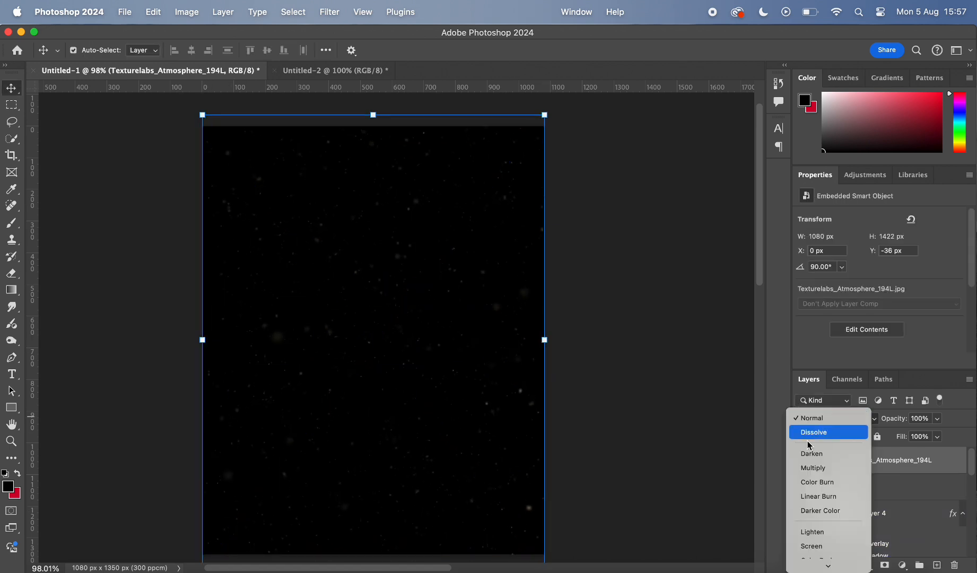
{"action": "left_click", "coordinate": [828, 476]}
{"action": "left_click", "coordinate": [630, 270]}
{"action": "scroll", "coordinate": [629, 270], "scroll_direction": "down", "scroll_amount": 4}
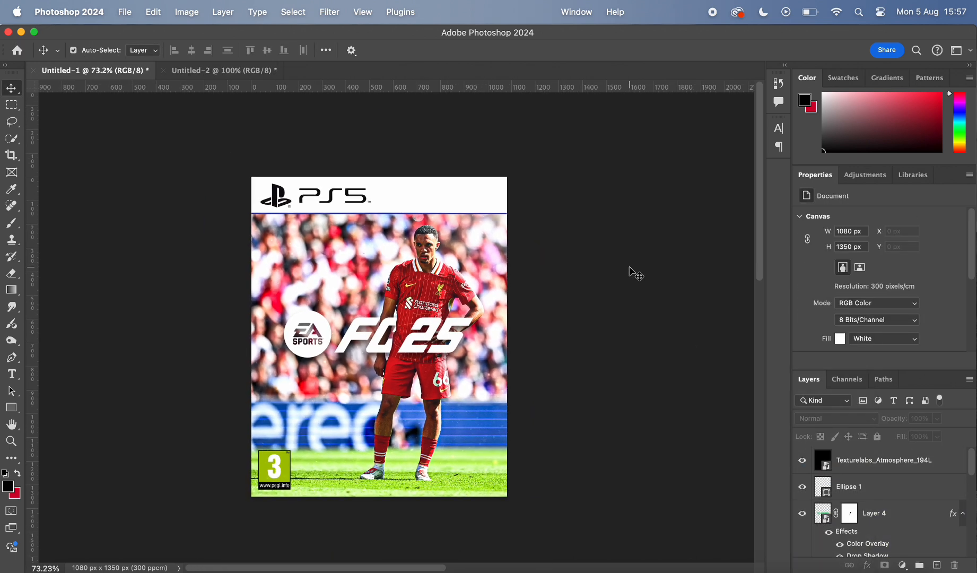
{"action": "scroll", "coordinate": [629, 269], "scroll_direction": "up", "scroll_amount": 3}
Switch to Safari and search Google Images for "hypermotion 2 png"
{"action": "left_click", "coordinate": [144, 571]}
{"action": "left_click", "coordinate": [206, 94]}
{"action": "key", "text": "super+a"}
{"action": "key", "text": "BackSpace"}
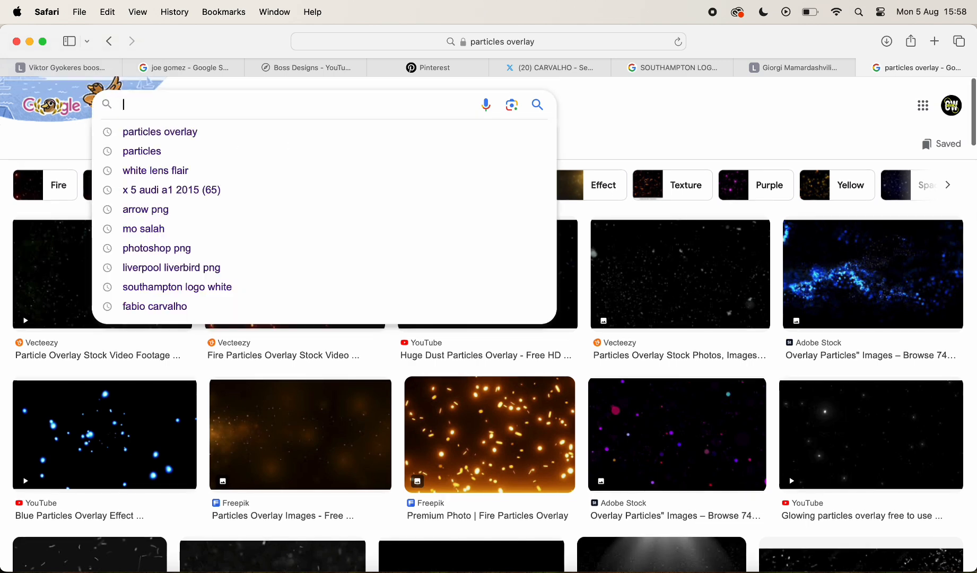
{"action": "type", "text": "hypermotion 2 png"}
{"action": "key", "text": "Return"}
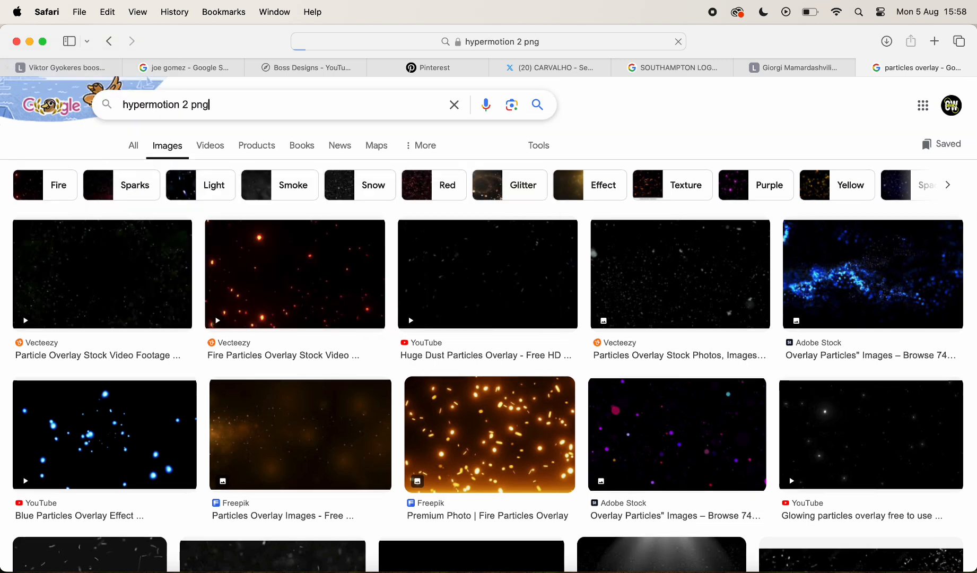
Compare the HyperMotion images and bring EA's HYPERMOTION2 Technology logo into the Photoshop cover below the FC 25 logo
{"action": "left_click", "coordinate": [550, 269]}
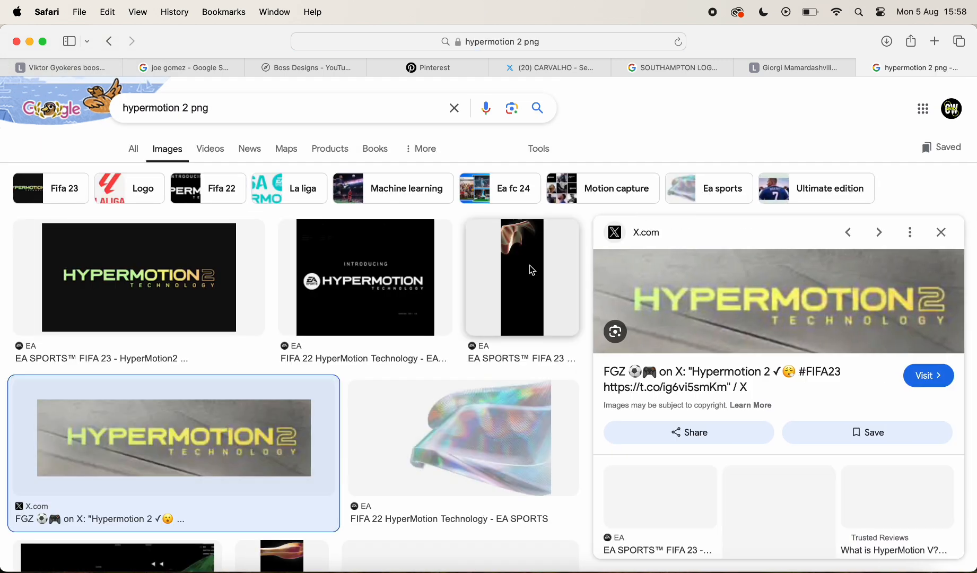
{"action": "scroll", "coordinate": [276, 250], "scroll_direction": "down", "scroll_amount": 2}
{"action": "left_click", "coordinate": [173, 241]}
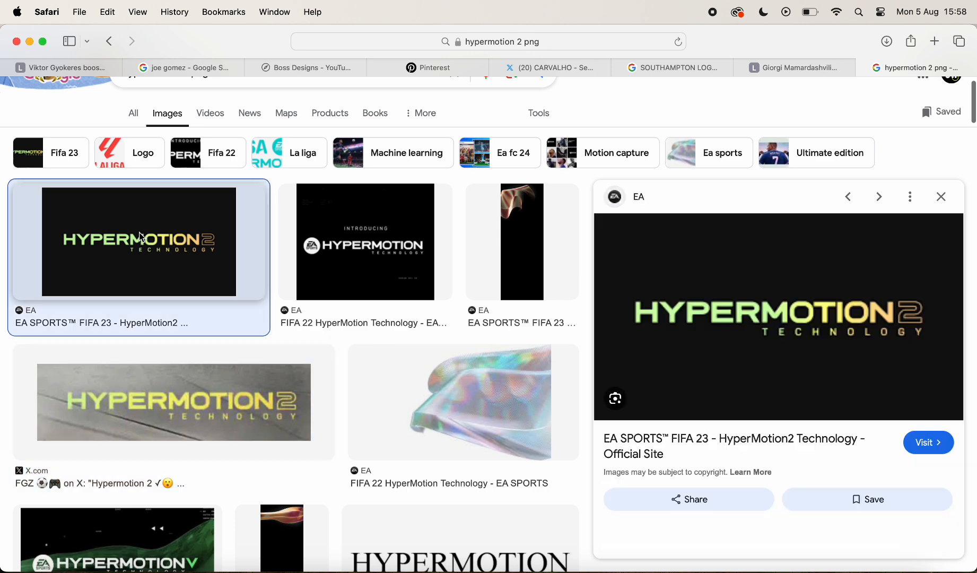
{"action": "left_click", "coordinate": [430, 260]}
{"action": "scroll", "coordinate": [690, 387], "scroll_direction": "down", "scroll_amount": 5}
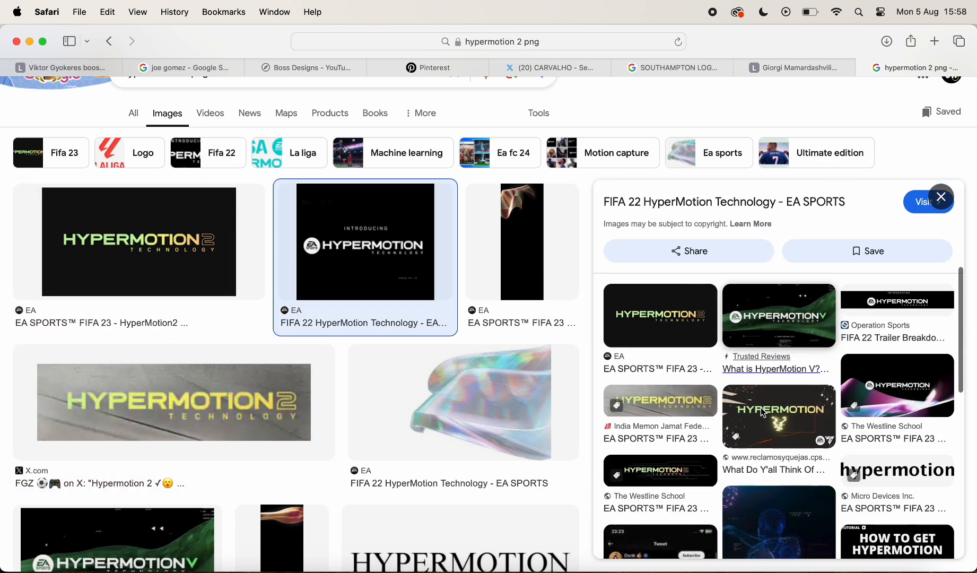
{"action": "left_click", "coordinate": [898, 324]}
{"action": "scroll", "coordinate": [818, 301], "scroll_direction": "down", "scroll_amount": 2}
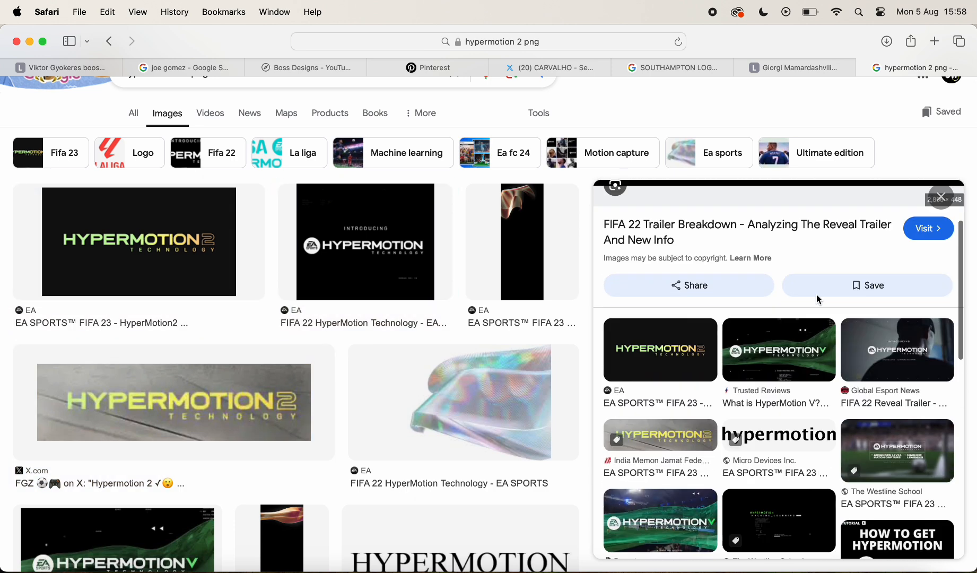
{"action": "left_click", "coordinate": [665, 347]}
{"action": "scroll", "coordinate": [669, 350], "scroll_direction": "down", "scroll_amount": 4}
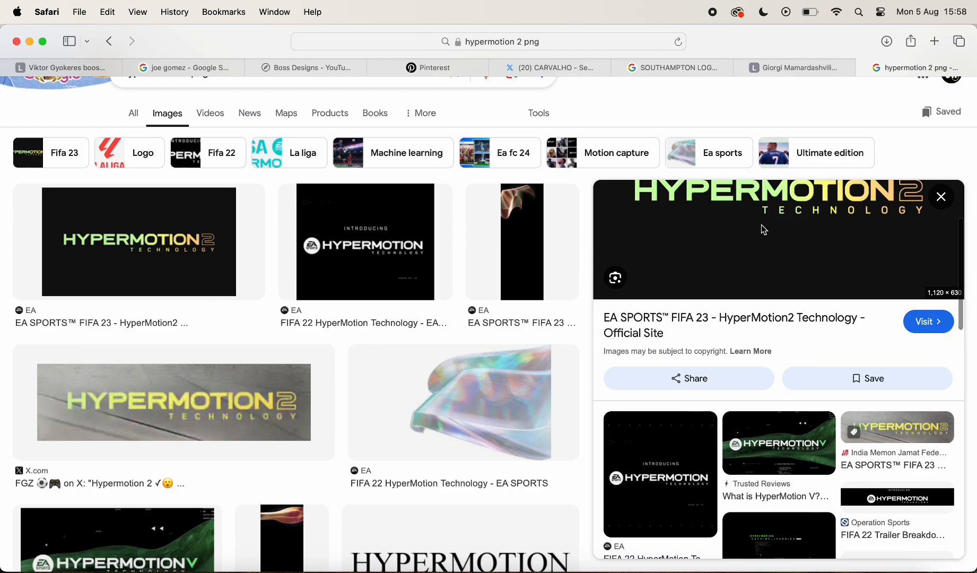
{"action": "left_click_drag", "start_coordinate": [764, 230], "coordinate": [447, 425]}
{"action": "left_click_drag", "start_coordinate": [585, 429], "coordinate": [529, 428]}
Hide the HyperMotion2 logo's black background with Blend If, raising the current layer's black threshold to about 97
{"action": "double_click", "coordinate": [825, 460]}
{"action": "left_click_drag", "start_coordinate": [643, 141], "coordinate": [787, 141]}
{"action": "left_click_drag", "start_coordinate": [800, 385], "coordinate": [802, 386]}
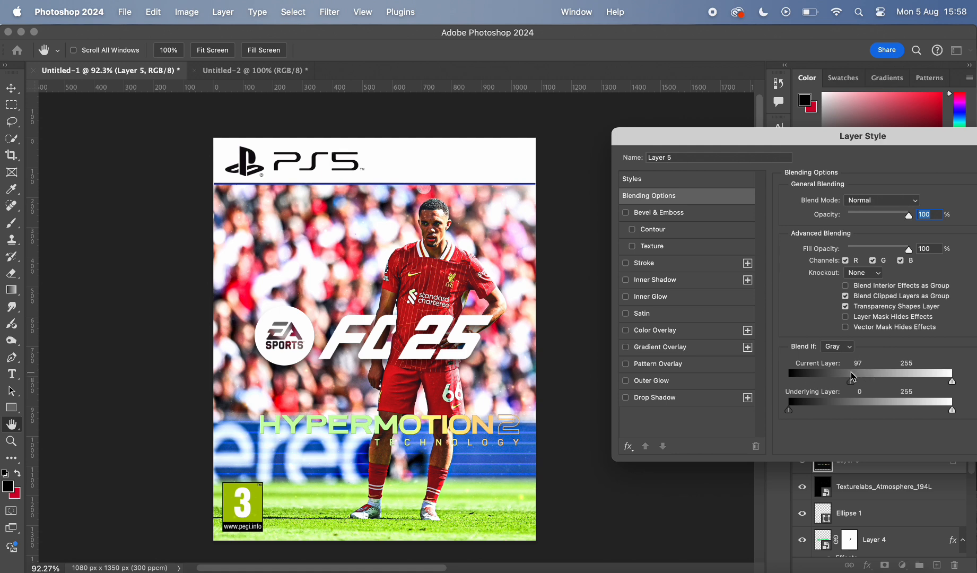
{"action": "left_click_drag", "start_coordinate": [753, 140], "coordinate": [648, 140]}
{"action": "left_click", "coordinate": [945, 159]}
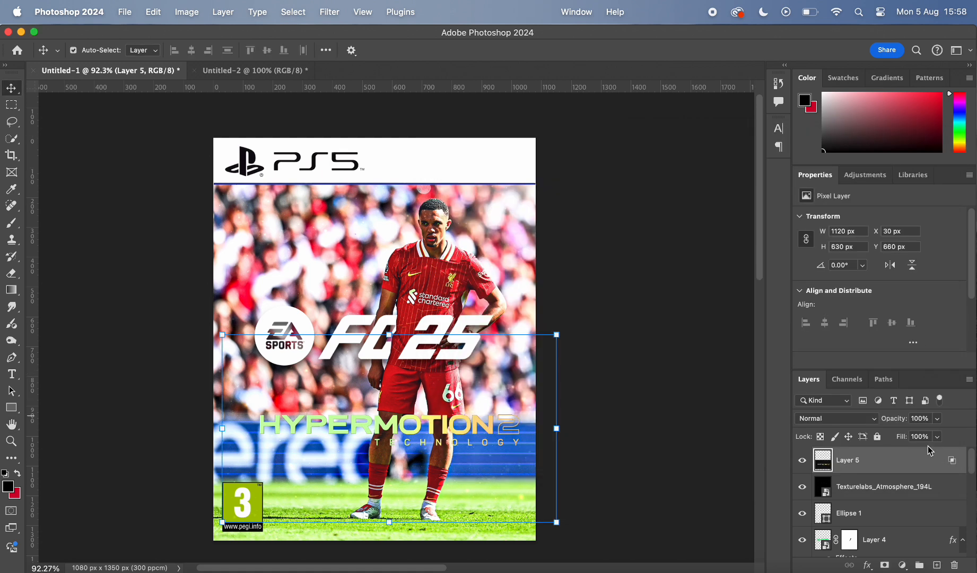
Convert the HyperMotion2 logo layer to a smart object and add a black Color Overlay
{"action": "right_click", "coordinate": [931, 455]}
{"action": "left_click", "coordinate": [816, 453]}
{"action": "double_click", "coordinate": [931, 455]}
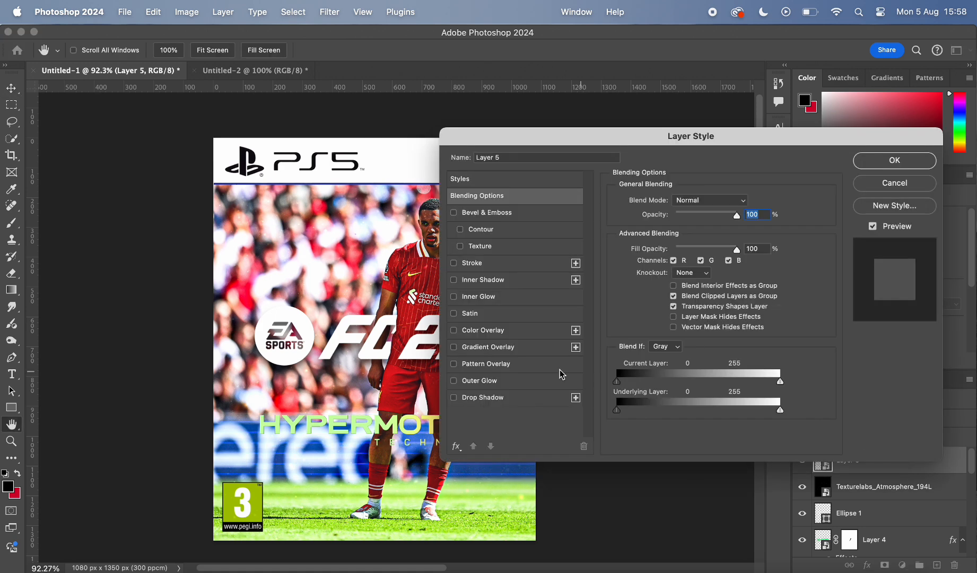
{"action": "left_click", "coordinate": [482, 330]}
{"action": "left_click", "coordinate": [860, 164]}
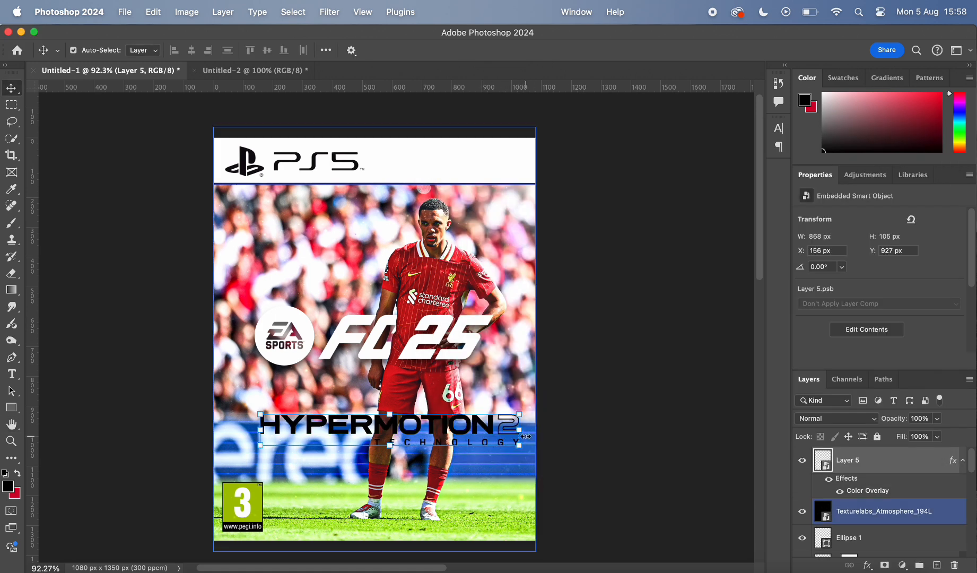
Scale the HyperMotion2 logo to about 42.5% and position it in the lower-right corner of the cover, level with the PEGI rating
{"action": "key", "text": "super+t"}
{"action": "left_click_drag", "start_coordinate": [523, 433], "coordinate": [351, 429]}
{"action": "left_click_drag", "start_coordinate": [314, 430], "coordinate": [482, 508]}
{"action": "left_click_drag", "start_coordinate": [442, 510], "coordinate": [497, 525]}
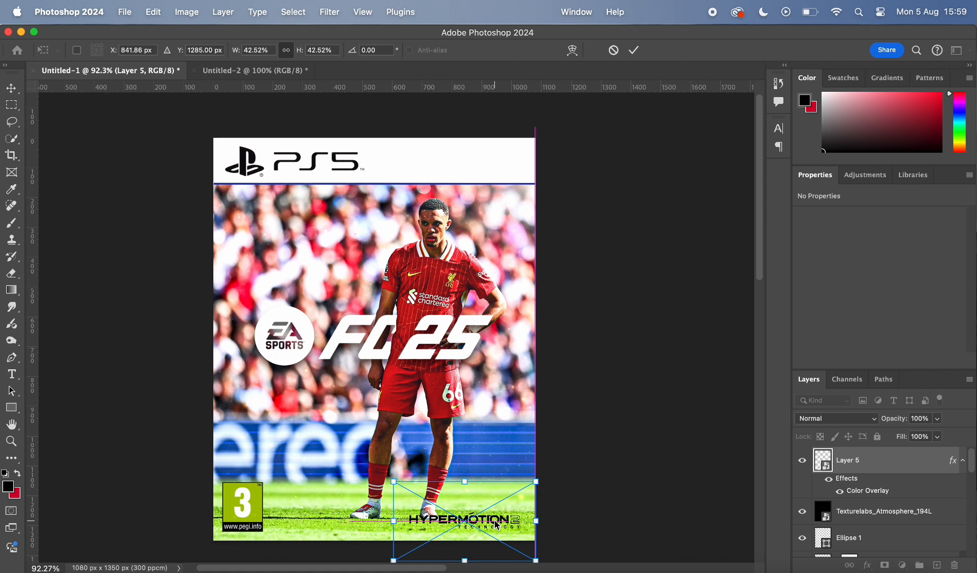
{"action": "scroll", "coordinate": [496, 522], "scroll_direction": "down", "scroll_amount": 5}
{"action": "scroll", "coordinate": [529, 468], "scroll_direction": "up", "scroll_amount": 8}
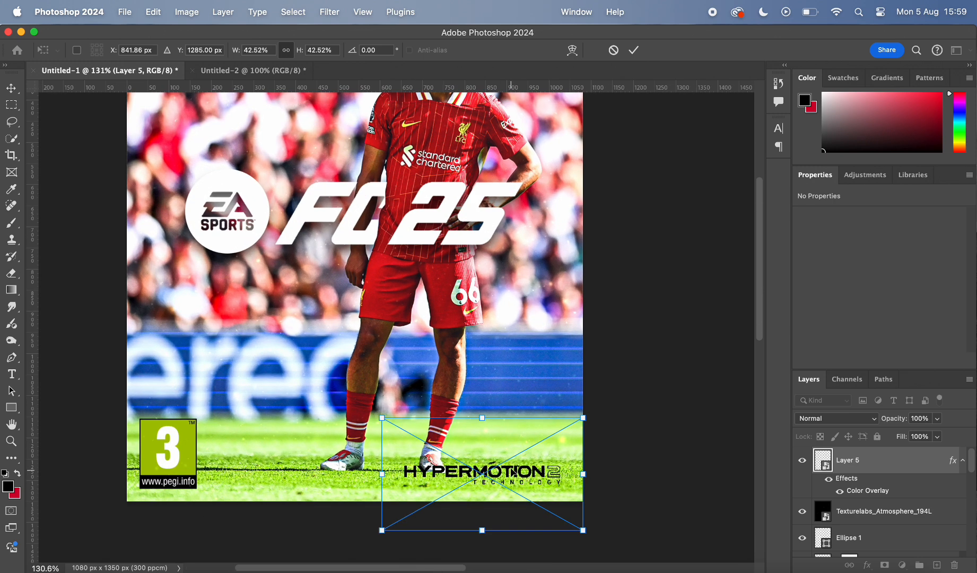
{"action": "left_click_drag", "start_coordinate": [513, 474], "coordinate": [514, 464]}
{"action": "key", "text": "Return"}
{"action": "scroll", "coordinate": [695, 419], "scroll_direction": "down", "scroll_amount": 4}
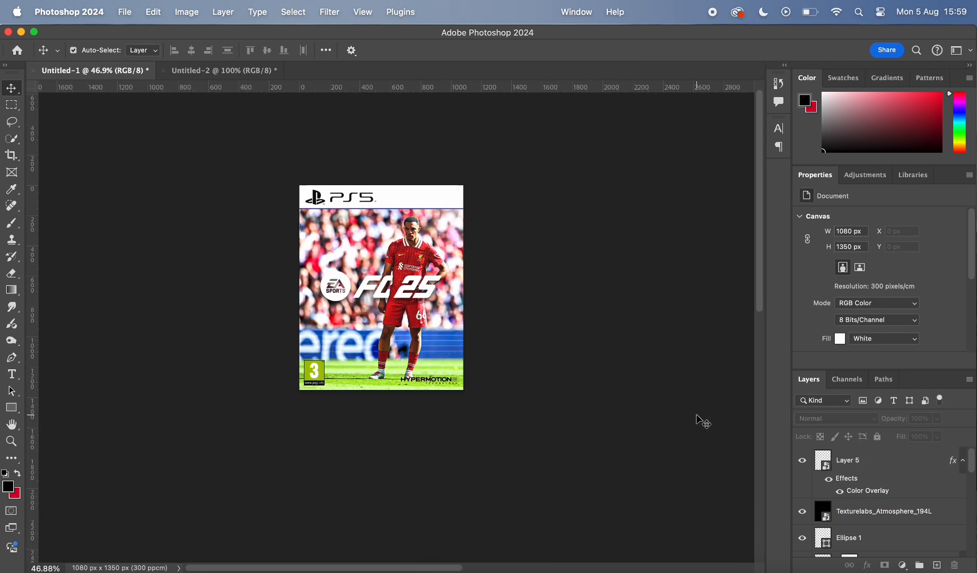
Set the HyperMotion2 logo's Color Overlay to white
{"action": "scroll", "coordinate": [595, 375], "scroll_direction": "up", "scroll_amount": 2}
{"action": "scroll", "coordinate": [594, 376], "scroll_direction": "up", "scroll_amount": 3}
{"action": "double_click", "coordinate": [884, 461]}
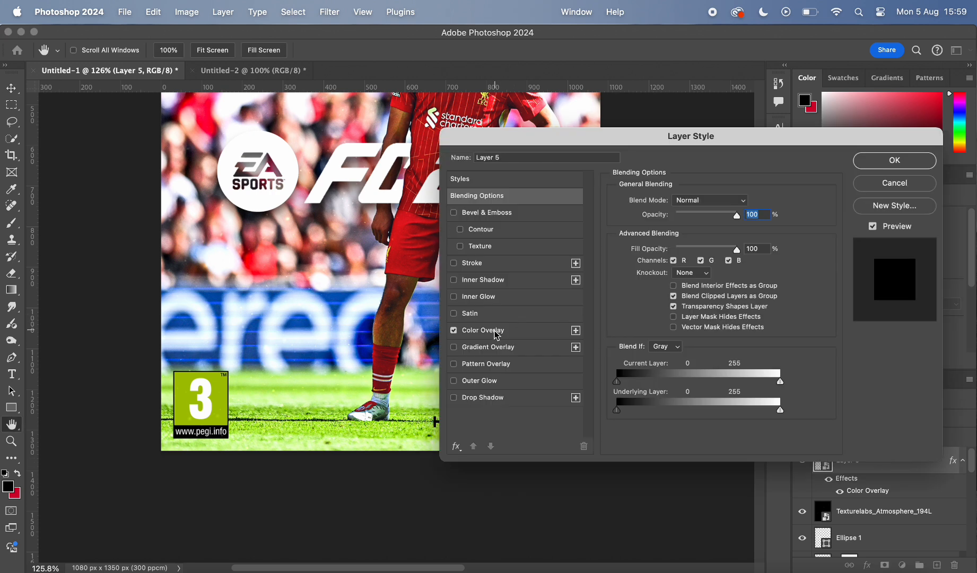
{"action": "left_click", "coordinate": [496, 332]}
{"action": "left_click", "coordinate": [749, 205]}
{"action": "left_click", "coordinate": [572, 353]}
{"action": "left_click", "coordinate": [909, 362]}
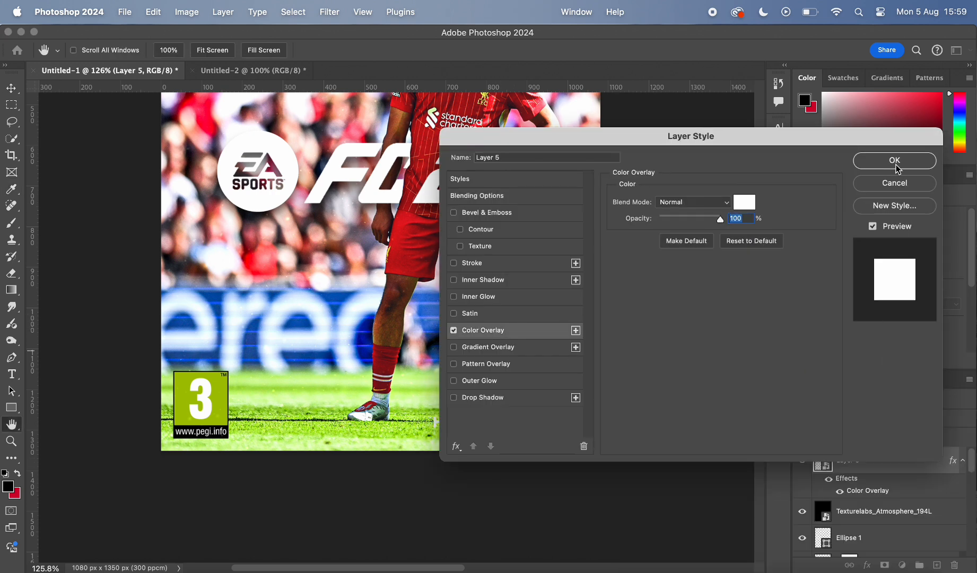
{"action": "left_click", "coordinate": [895, 160]}
{"action": "scroll", "coordinate": [680, 312], "scroll_direction": "down", "scroll_amount": 3}
{"action": "scroll", "coordinate": [536, 295], "scroll_direction": "up", "scroll_amount": 2}
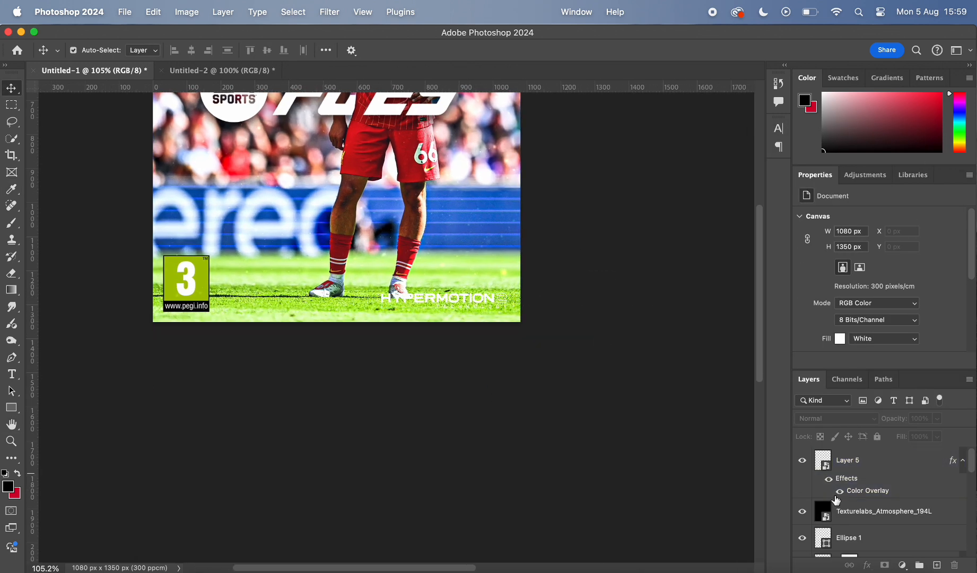
Add an Exposure adjustment layer above the particle texture, set exposure to -2.35 and invert its mask to black
{"action": "left_click", "coordinate": [889, 536]}
{"action": "left_click", "coordinate": [901, 565]}
{"action": "left_click", "coordinate": [902, 422]}
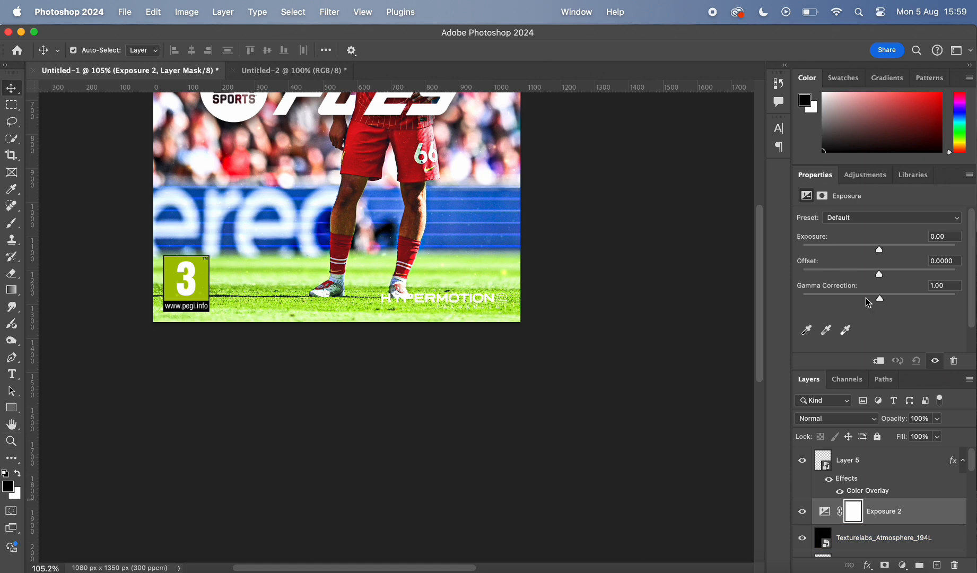
{"action": "left_click_drag", "start_coordinate": [879, 249], "coordinate": [853, 249]}
{"action": "key", "text": "x"}
{"action": "key", "text": "ctrl+i"}
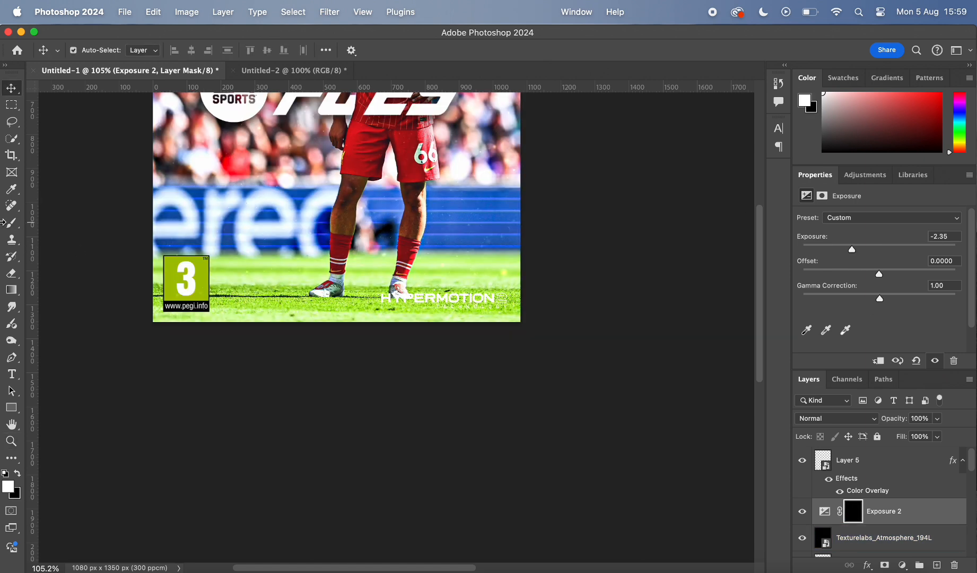
Paint white on the Exposure mask with a soft 700 px brush at 20% flow to darken the cover's lower corners
{"action": "key", "text": "b"}
{"action": "right_click", "coordinate": [286, 341]}
{"action": "double_click", "coordinate": [375, 413]}
{"action": "key", "text": "bracketright"}
{"action": "key", "text": "bracketright"}
{"action": "key", "text": "bracketright"}
{"action": "key", "text": "bracketright"}
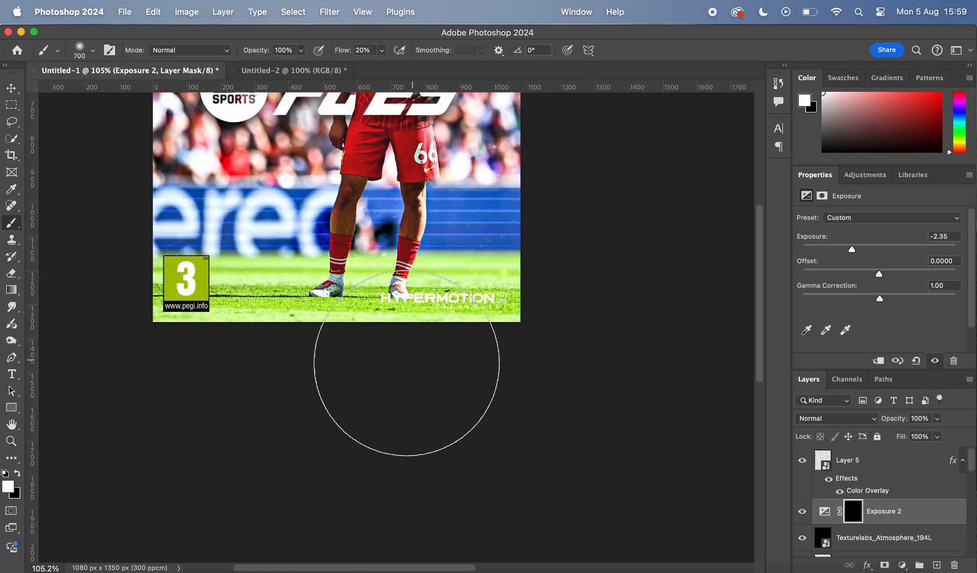
{"action": "scroll", "coordinate": [588, 267], "scroll_direction": "down", "scroll_amount": 5}
{"action": "scroll", "coordinate": [589, 267], "scroll_direction": "up", "scroll_amount": 5}
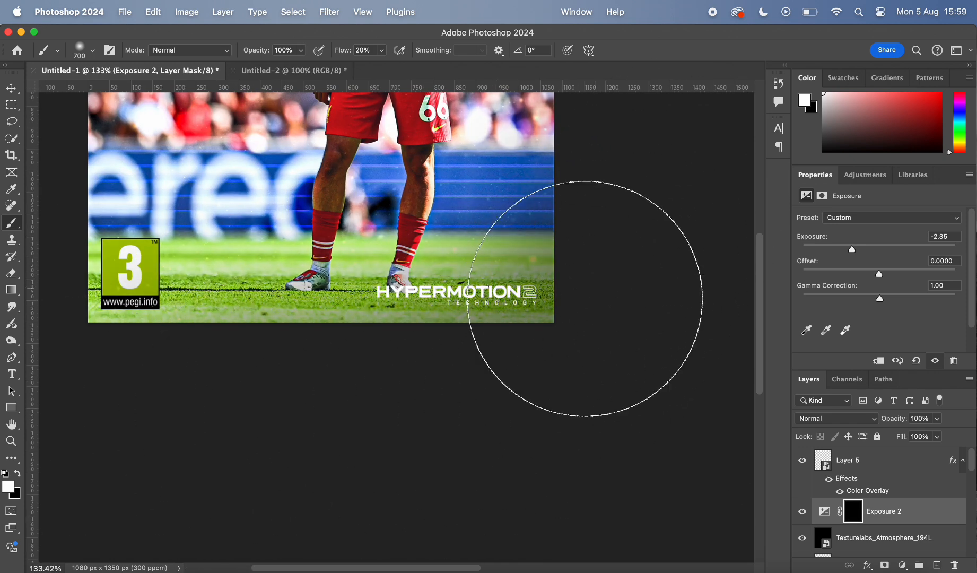
{"action": "scroll", "coordinate": [495, 436], "scroll_direction": "up", "scroll_amount": 3}
{"action": "scroll", "coordinate": [495, 419], "scroll_direction": "down", "scroll_amount": 5}
{"action": "scroll", "coordinate": [502, 381], "scroll_direction": "up", "scroll_amount": 4}
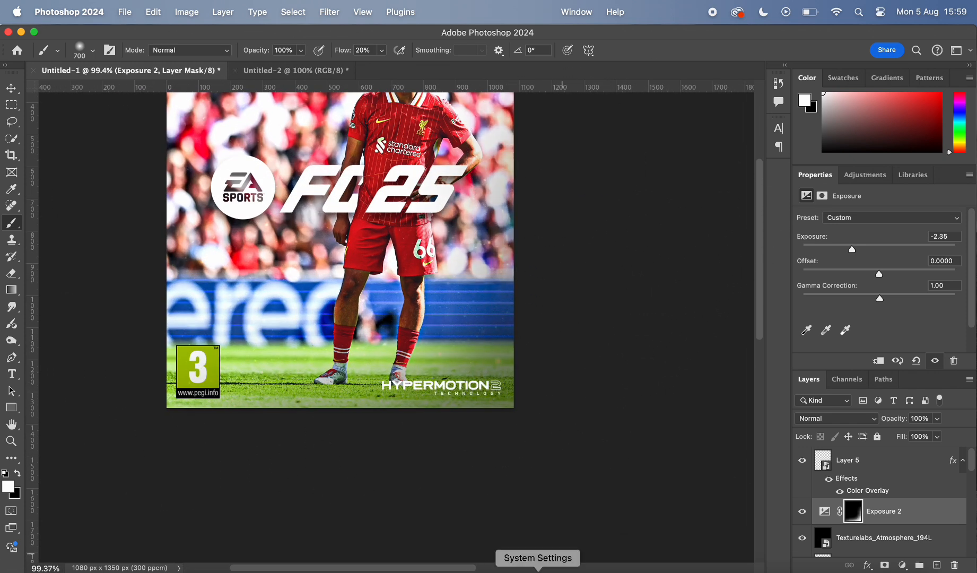
{"action": "scroll", "coordinate": [561, 508], "scroll_direction": "down", "scroll_amount": 5}
{"action": "scroll", "coordinate": [572, 353], "scroll_direction": "up", "scroll_amount": 3}
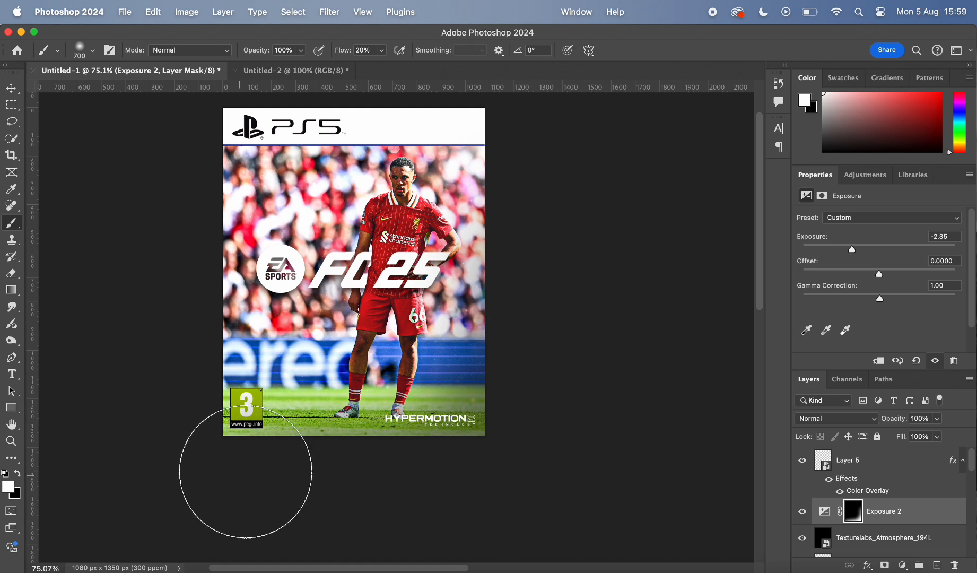
Paint black on the Exposure mask around the PEGI 3 rating to remove the darkening there
{"action": "key", "text": "x"}
{"action": "scroll", "coordinate": [689, 449], "scroll_direction": "down", "scroll_amount": 1}
{"action": "scroll", "coordinate": [689, 449], "scroll_direction": "up", "scroll_amount": 2}
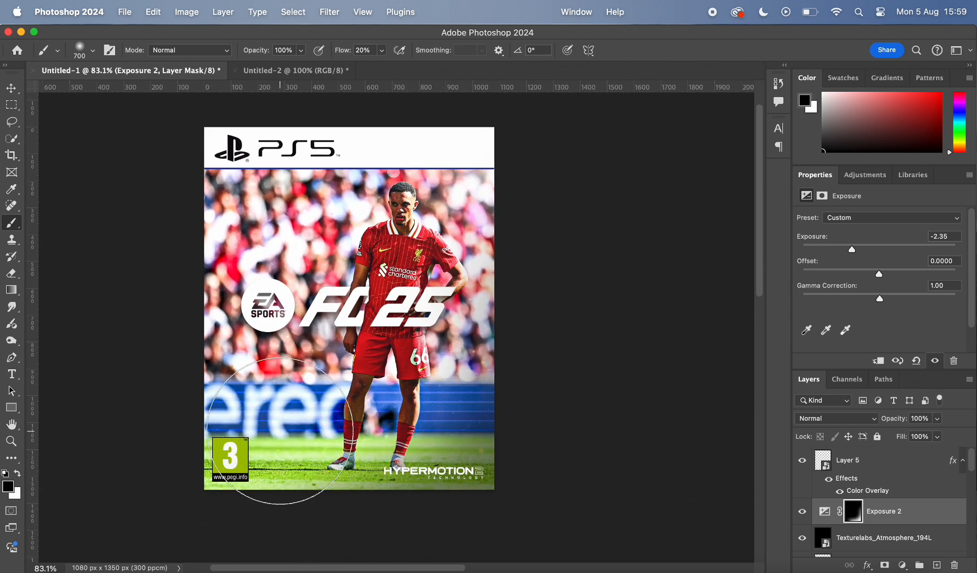
{"action": "scroll", "coordinate": [660, 401], "scroll_direction": "down", "scroll_amount": 3}
{"action": "scroll", "coordinate": [660, 401], "scroll_direction": "up", "scroll_amount": 3}
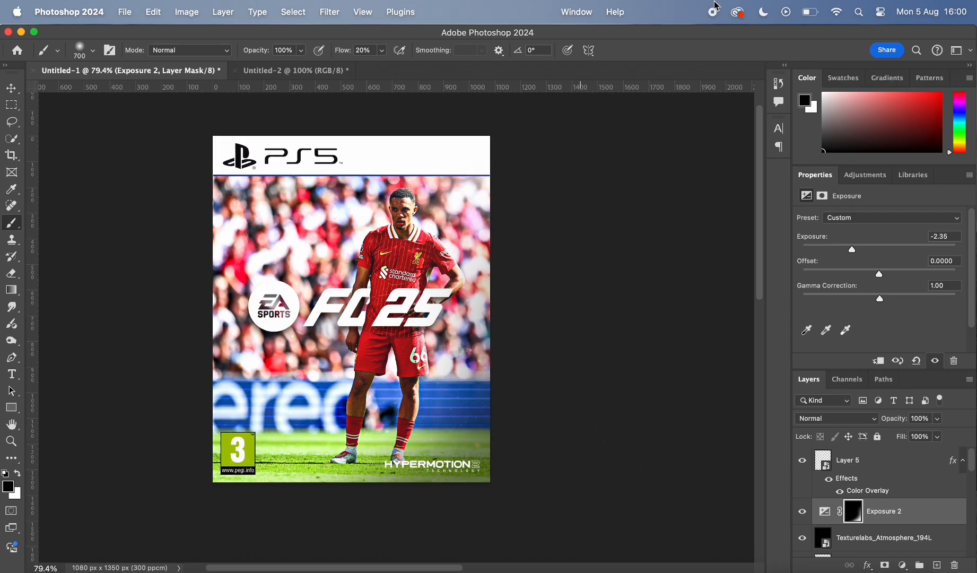